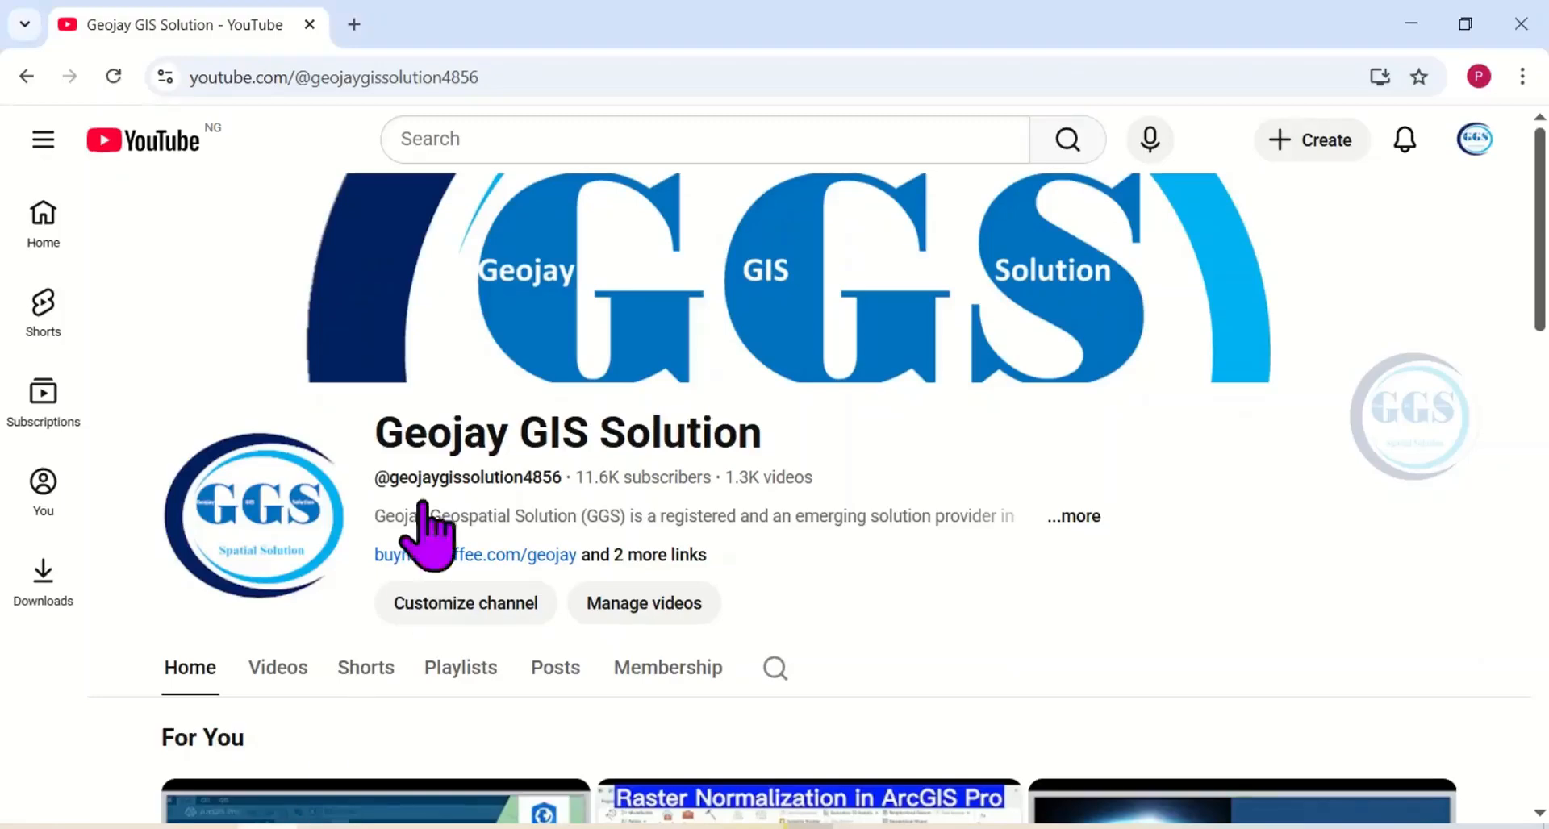
Search the web for hydrosheds in a new browser tab and open the HydroSHEDS website.
left_click(355, 25)
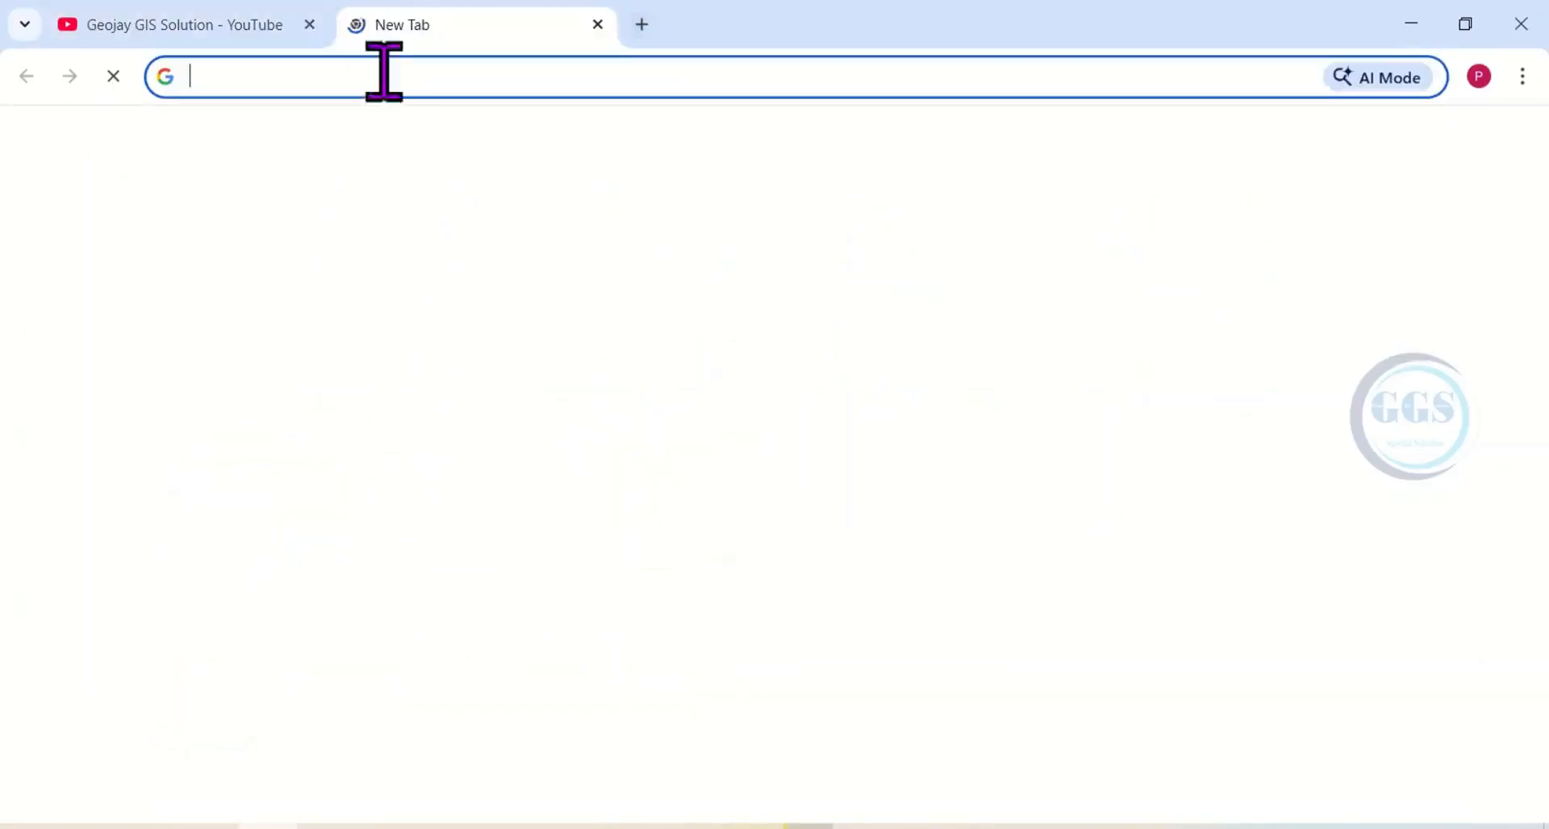
left_click(334, 78)
type("h")
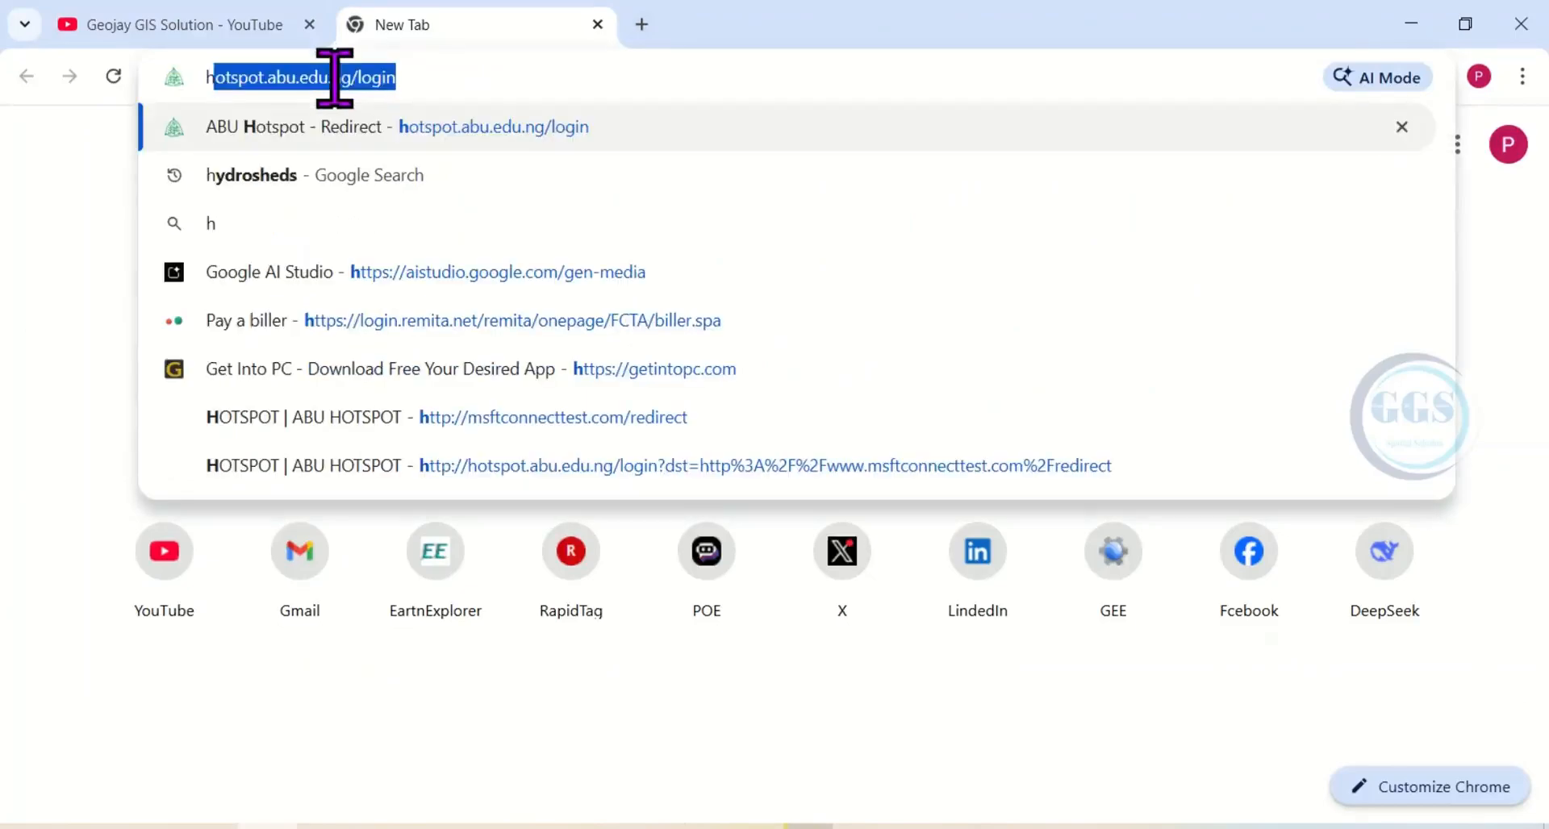
type("y")
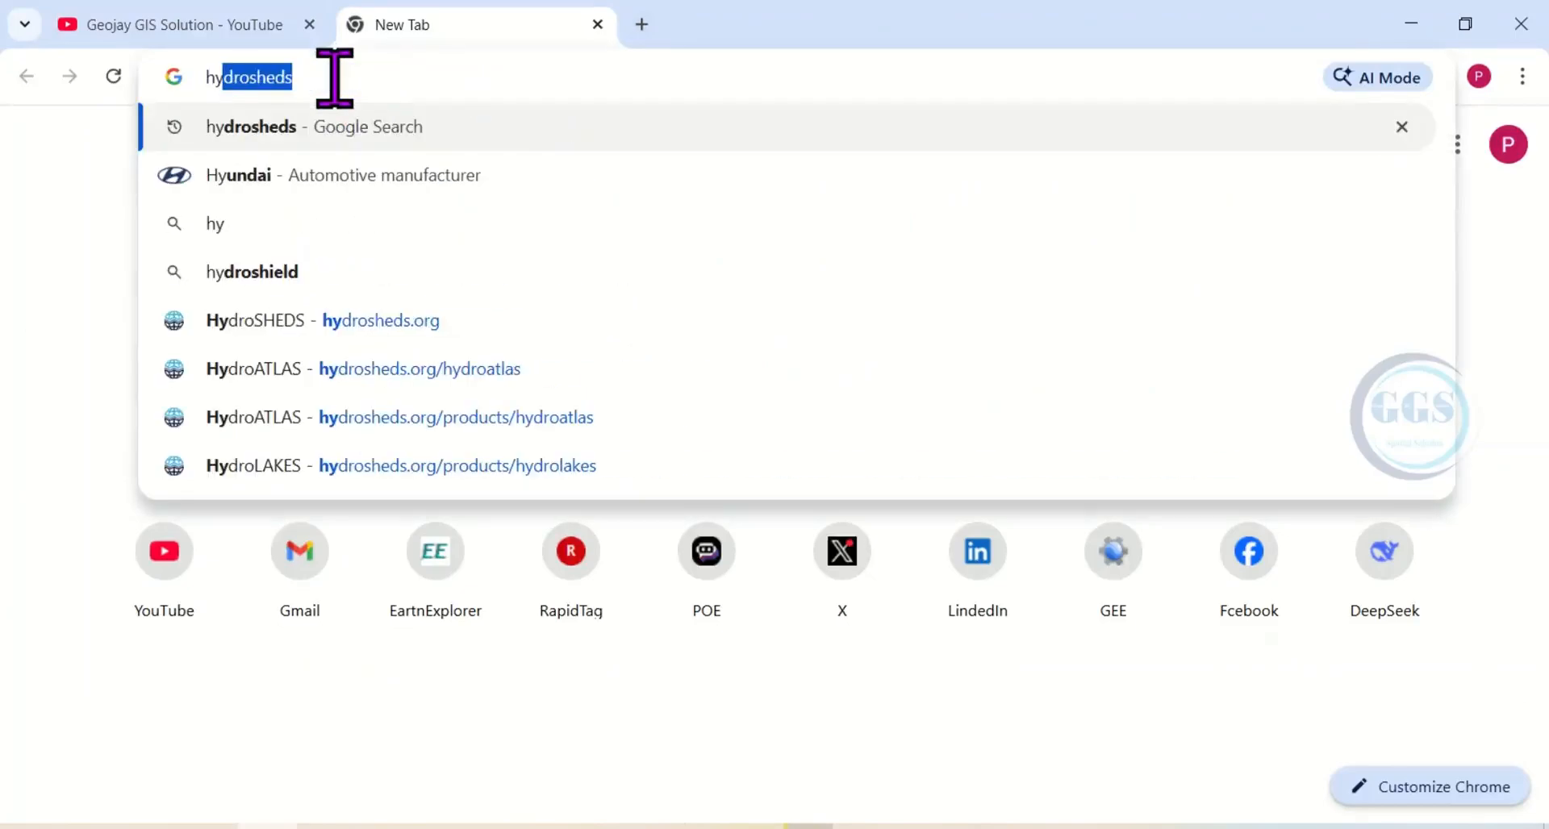
key("Right")
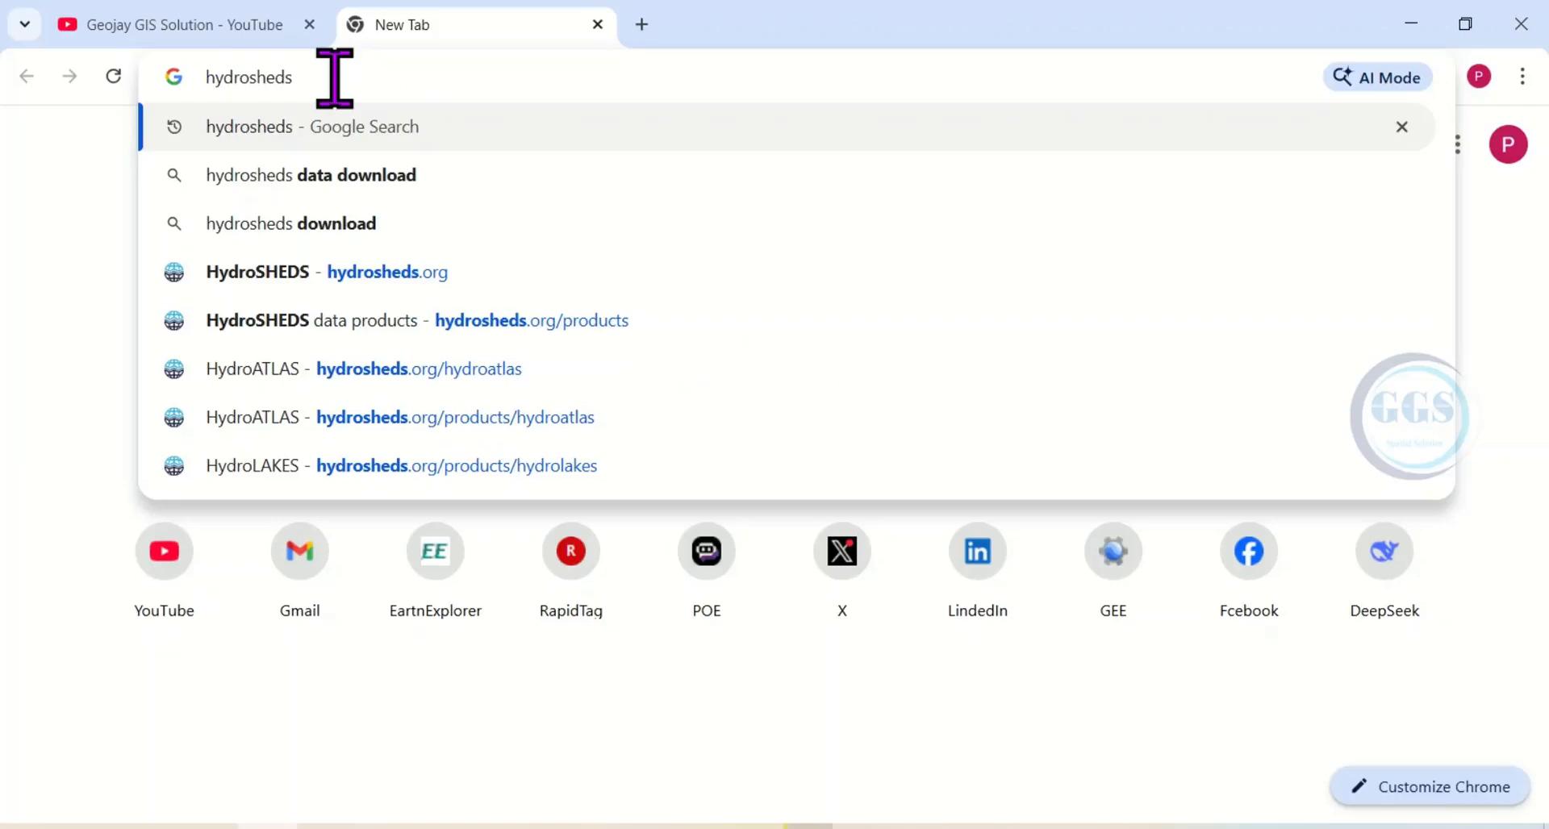
key("Return")
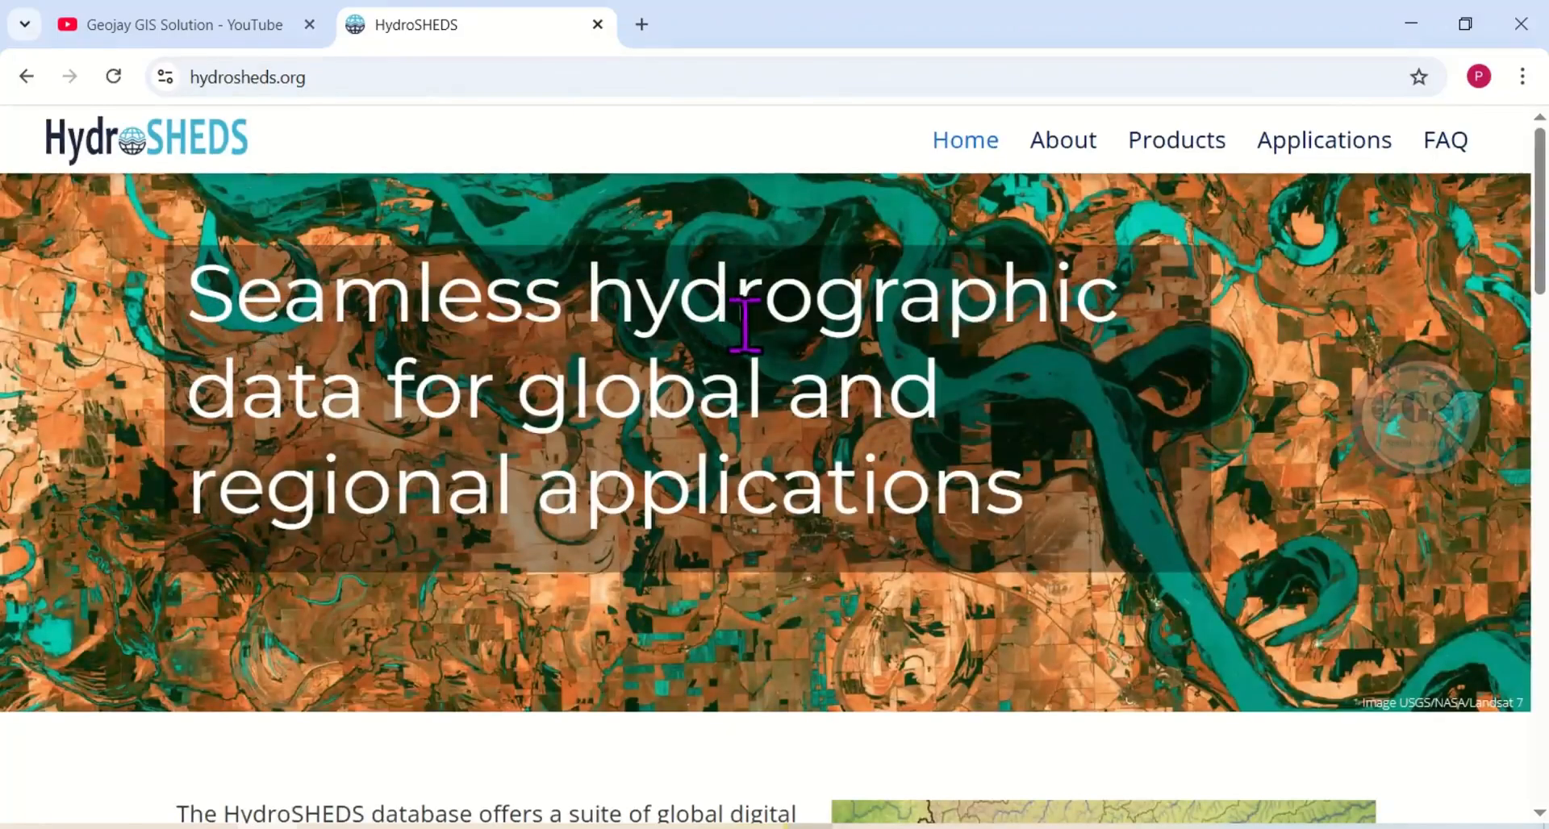
Look over the HydroSHEDS home page introduction, then open the HydroBASINS page from the data products.
scroll(532, 379, "down", 1)
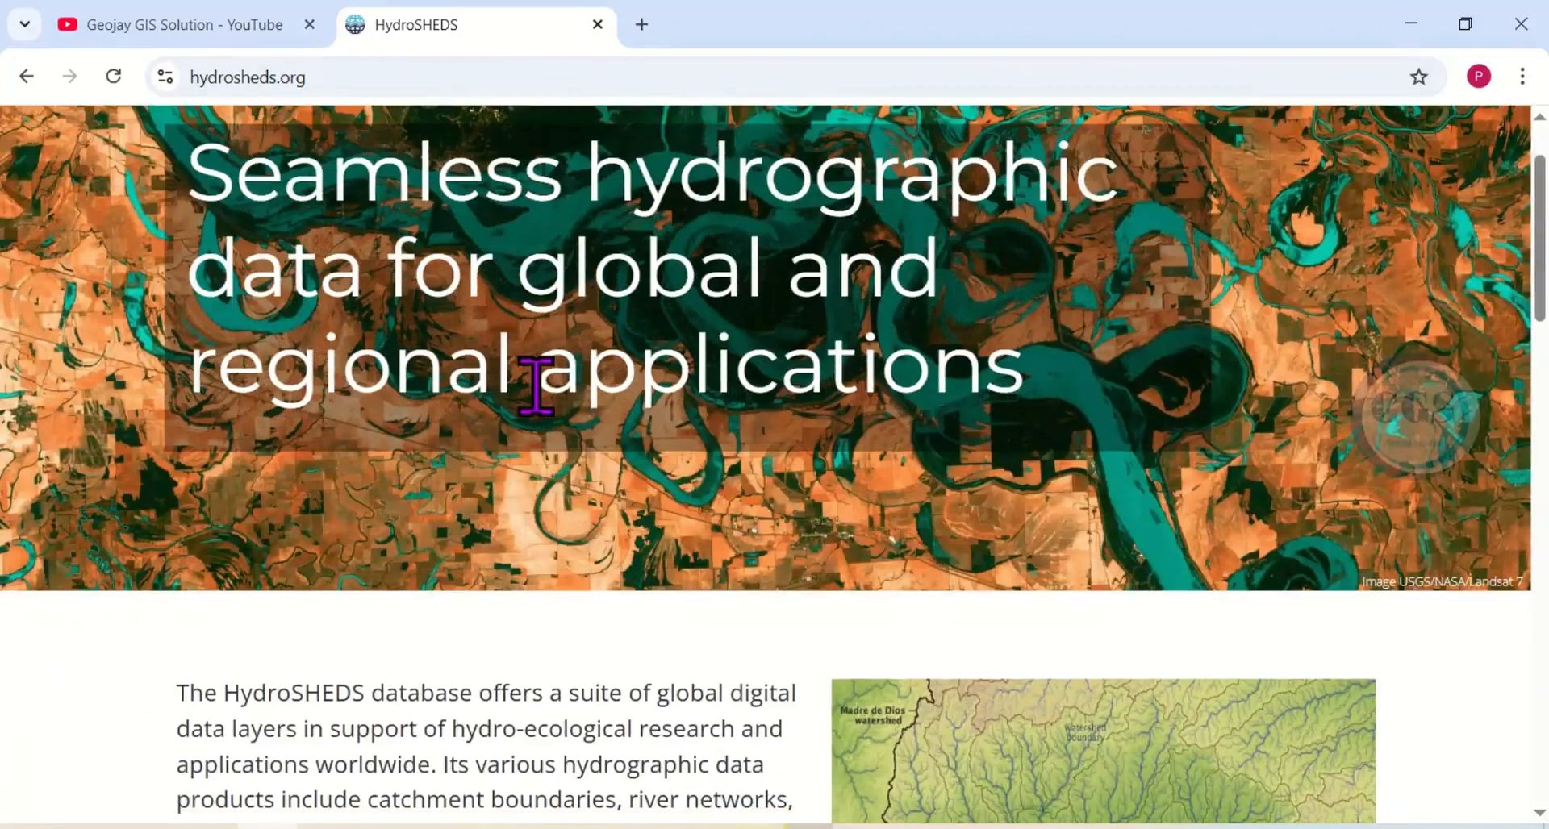
scroll(511, 667, "down", 3)
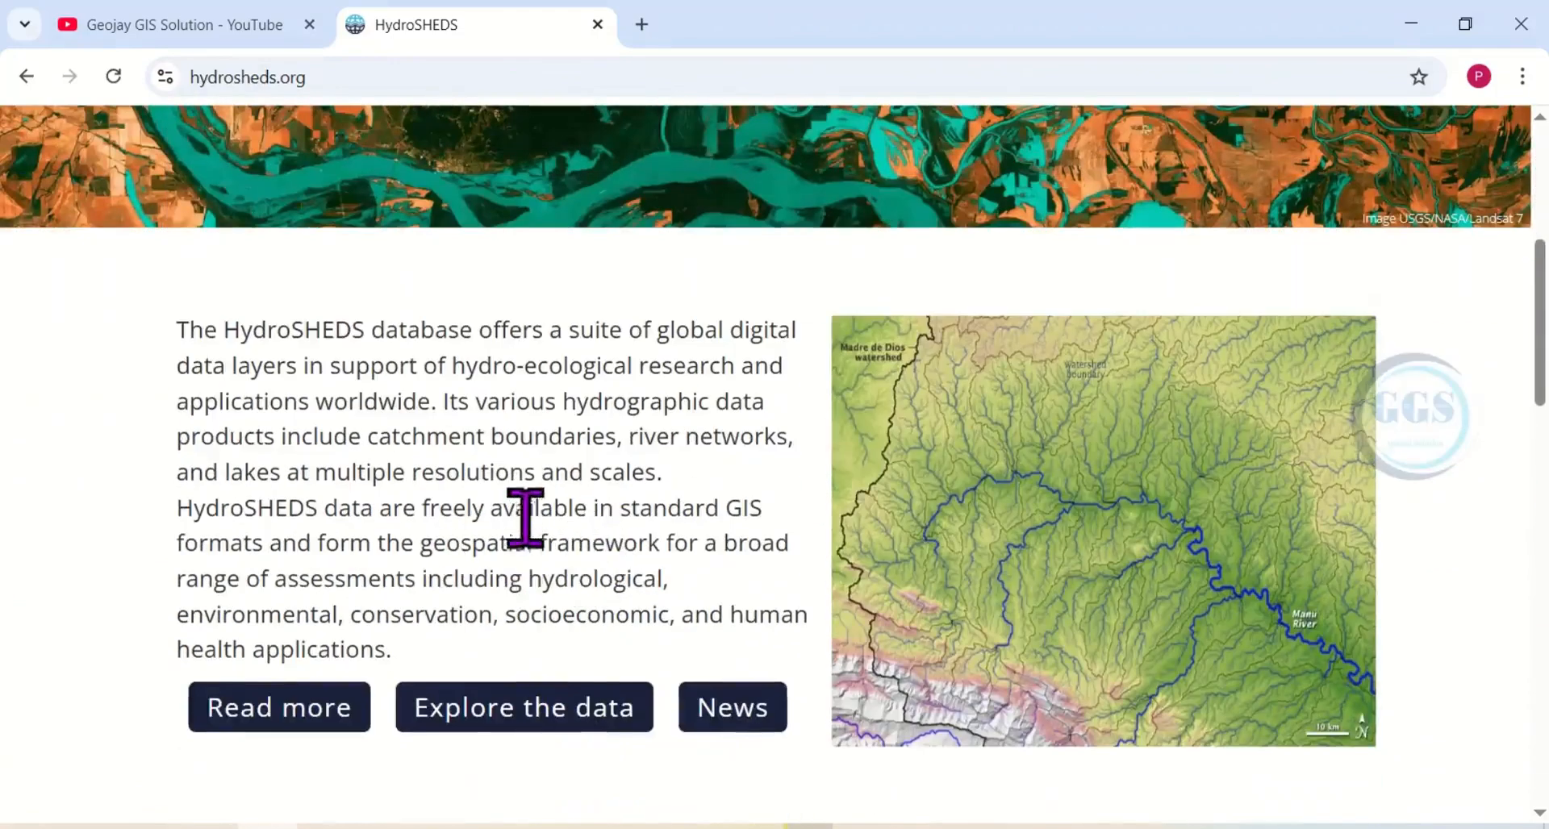
scroll(528, 521, "up", 2)
scroll(539, 510, "up", 1)
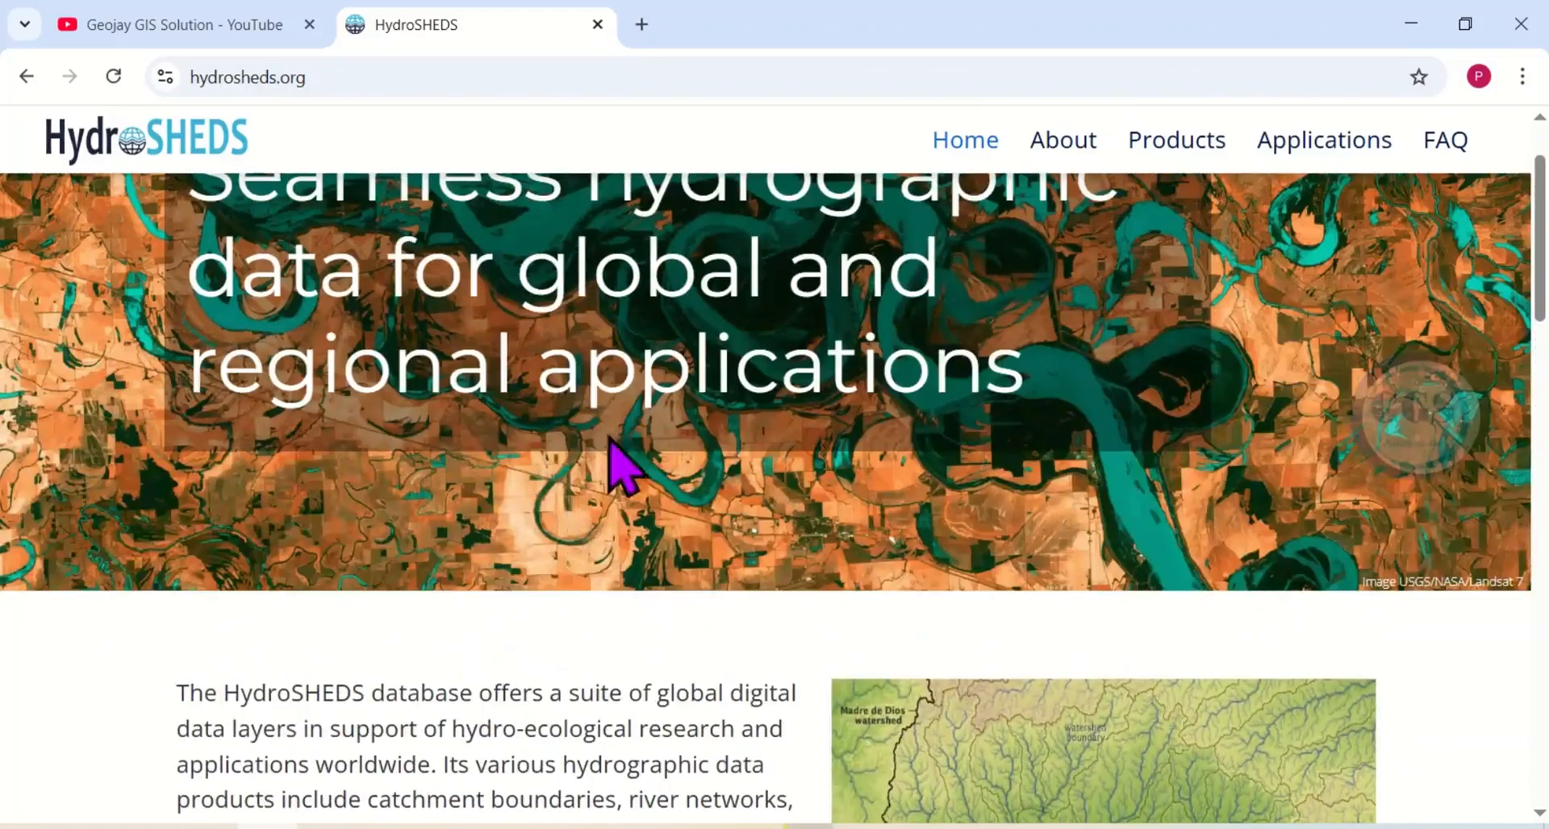
left_click(1172, 135)
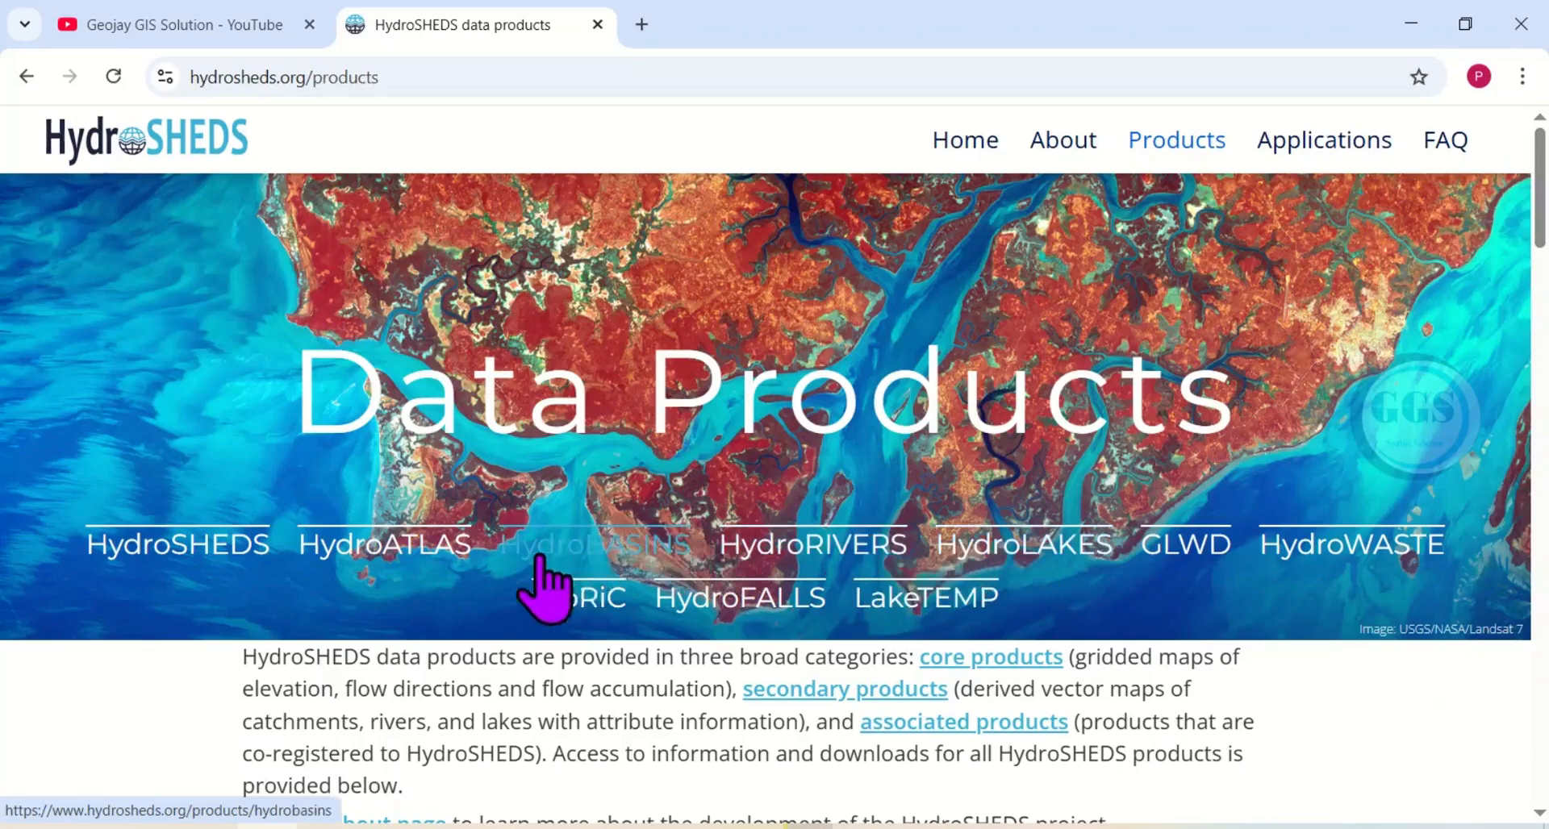
left_click(585, 545)
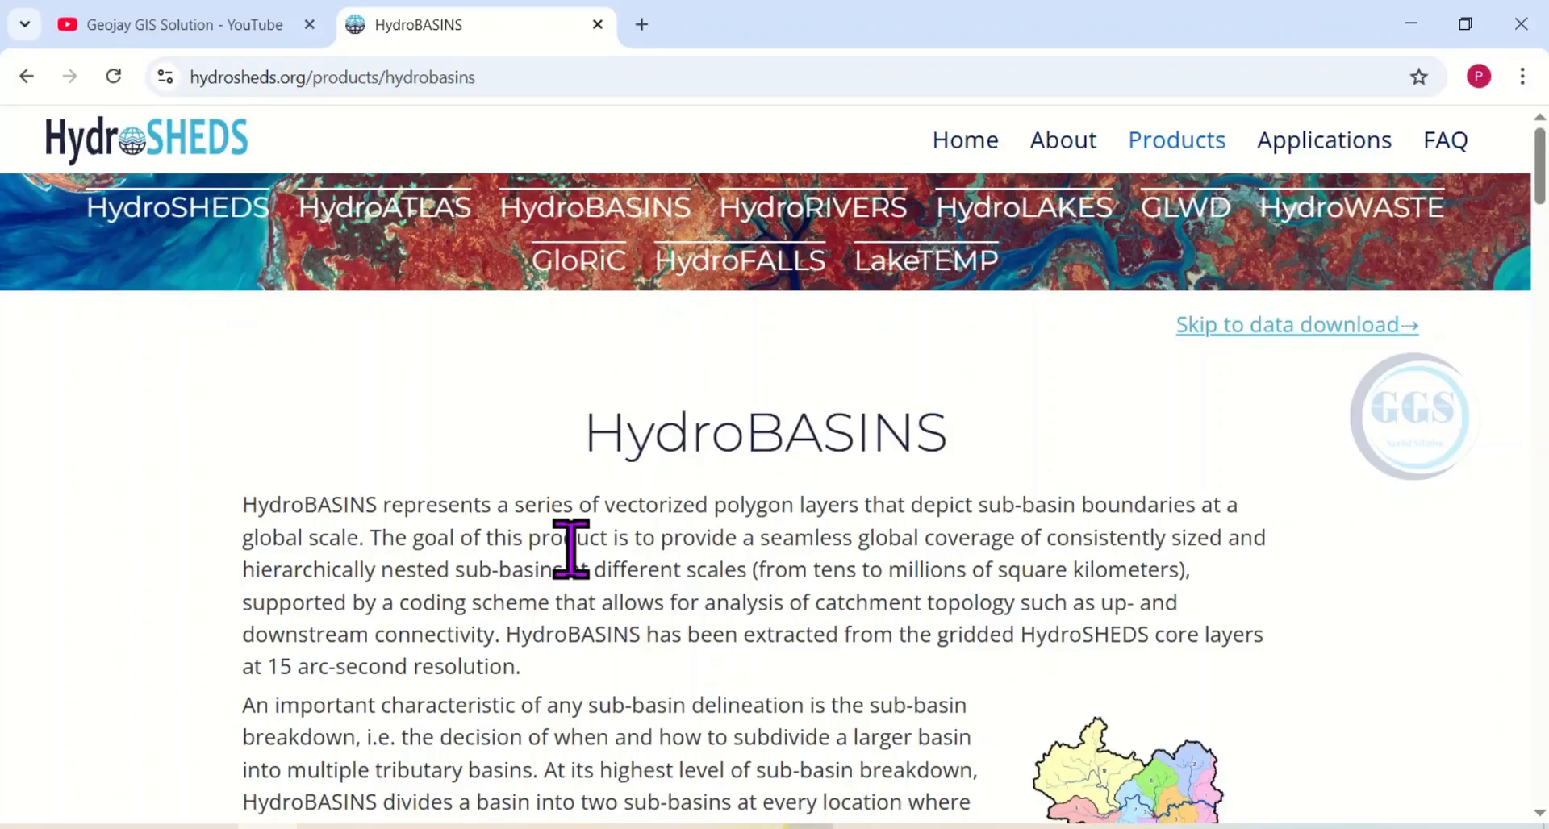
Read the HydroBASINS description, including the sub-basin breakdown paragraph, the licence and the reference citation.
scroll(571, 549, "down", 1)
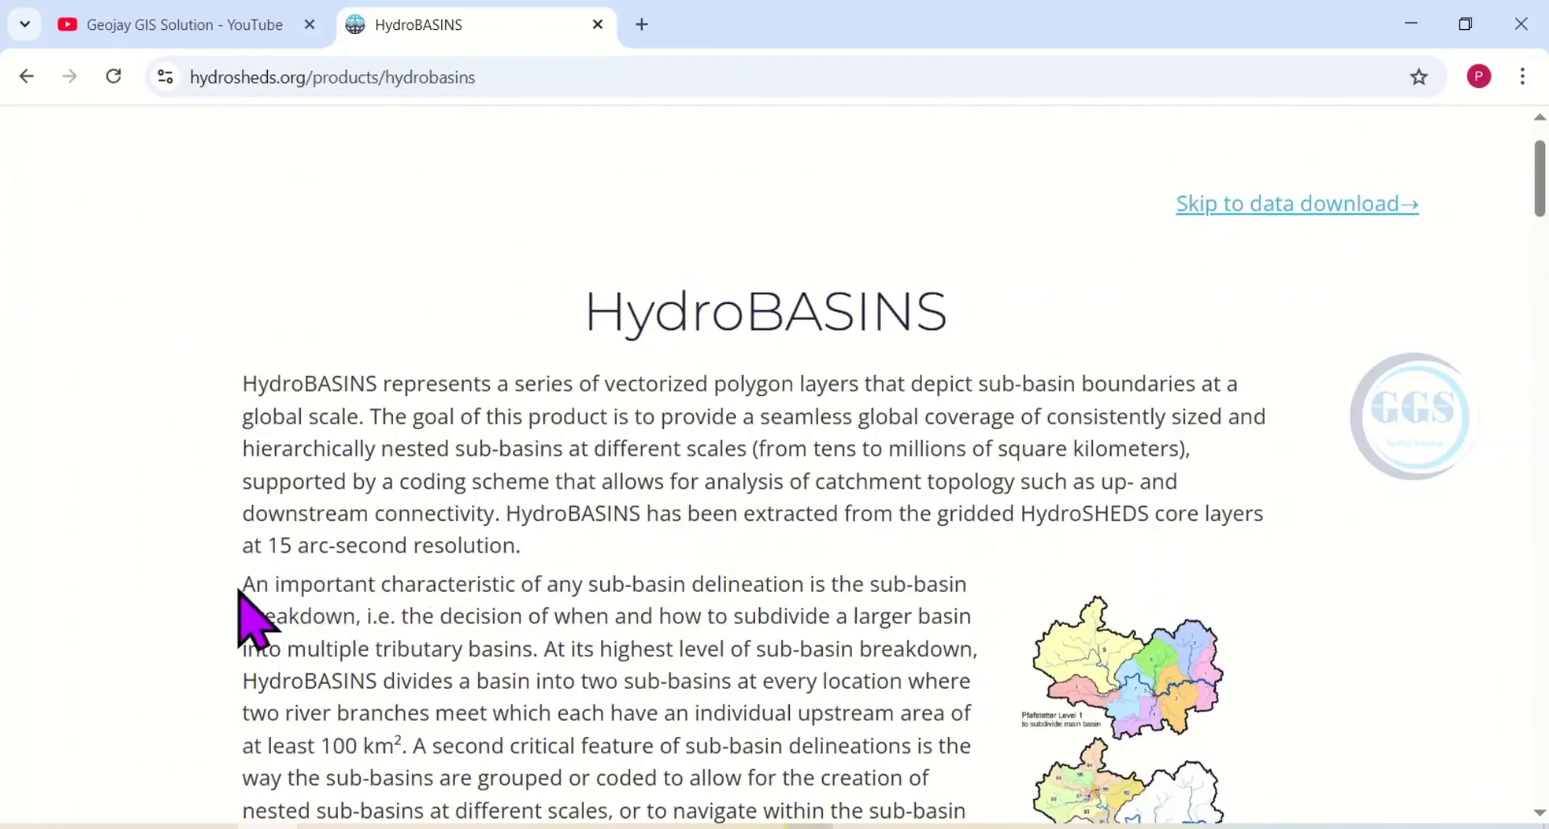
left_click_drag(242, 587, 545, 649)
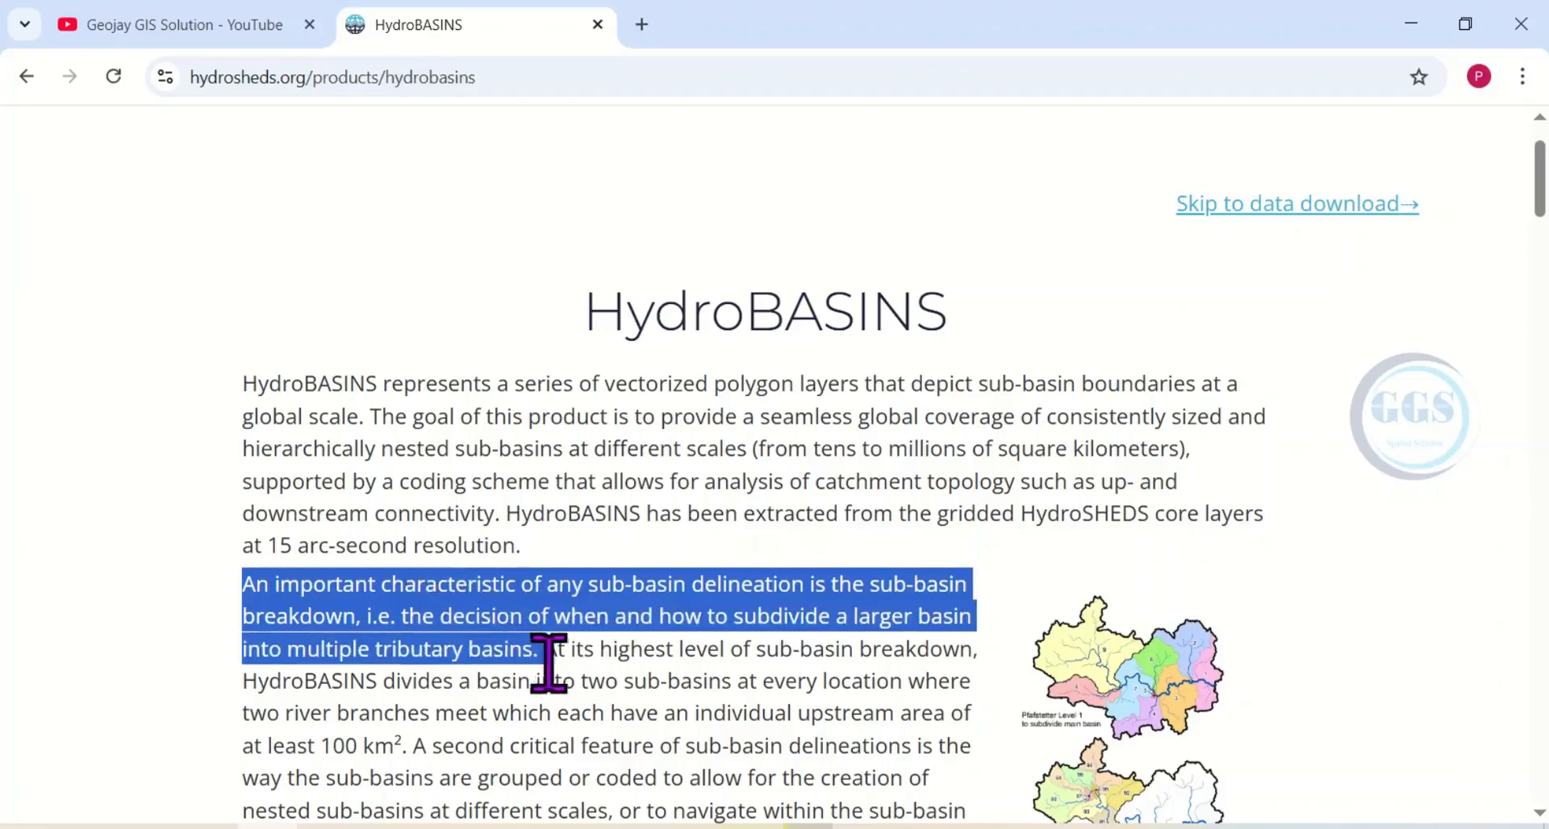
left_click(557, 659)
scroll(602, 587, "down", 7)
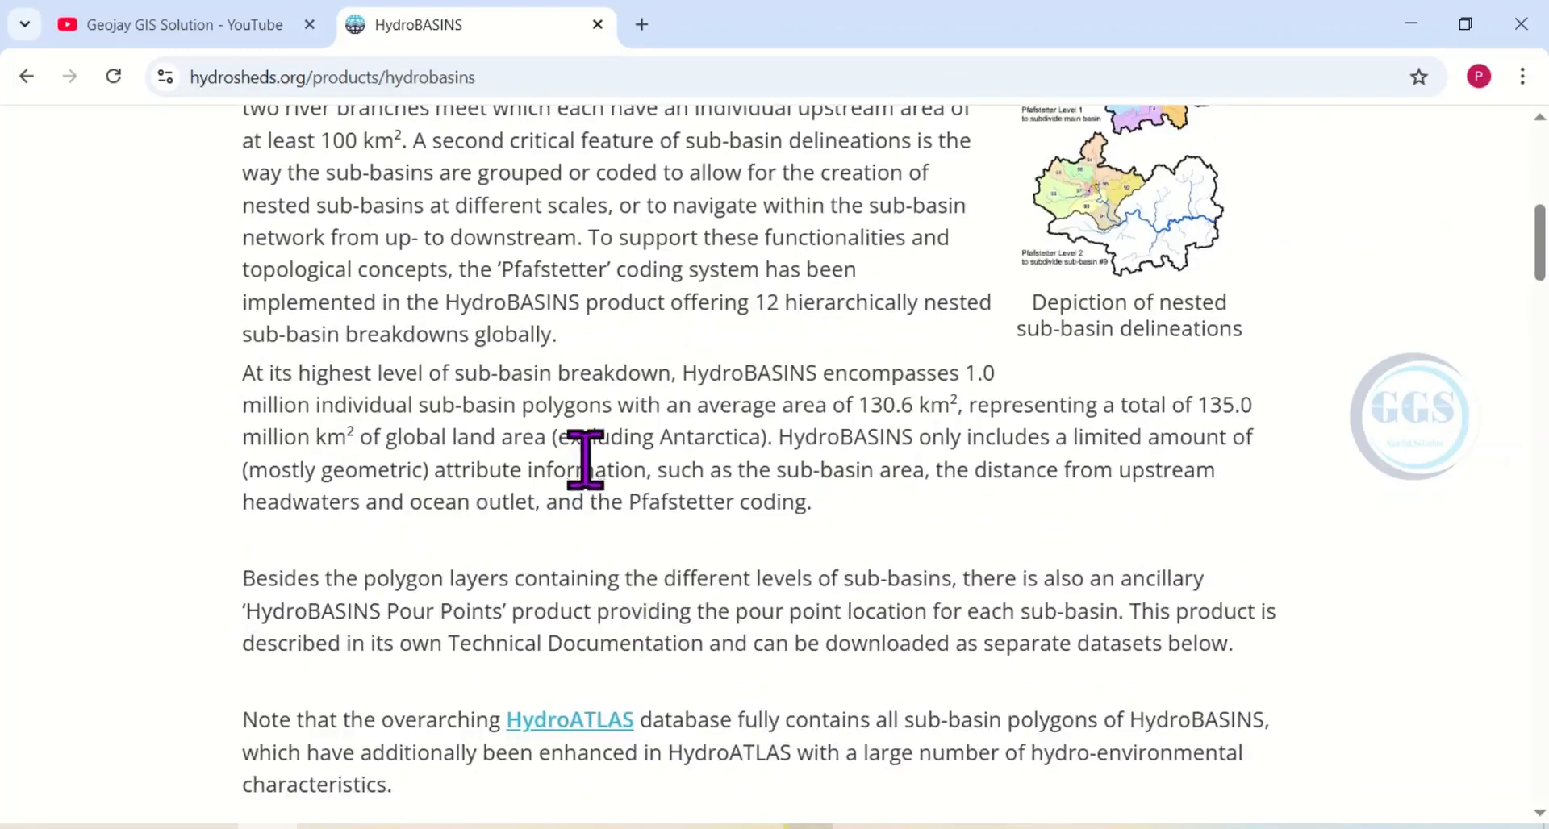
scroll(585, 461, "down", 3)
scroll(605, 484, "down", 10)
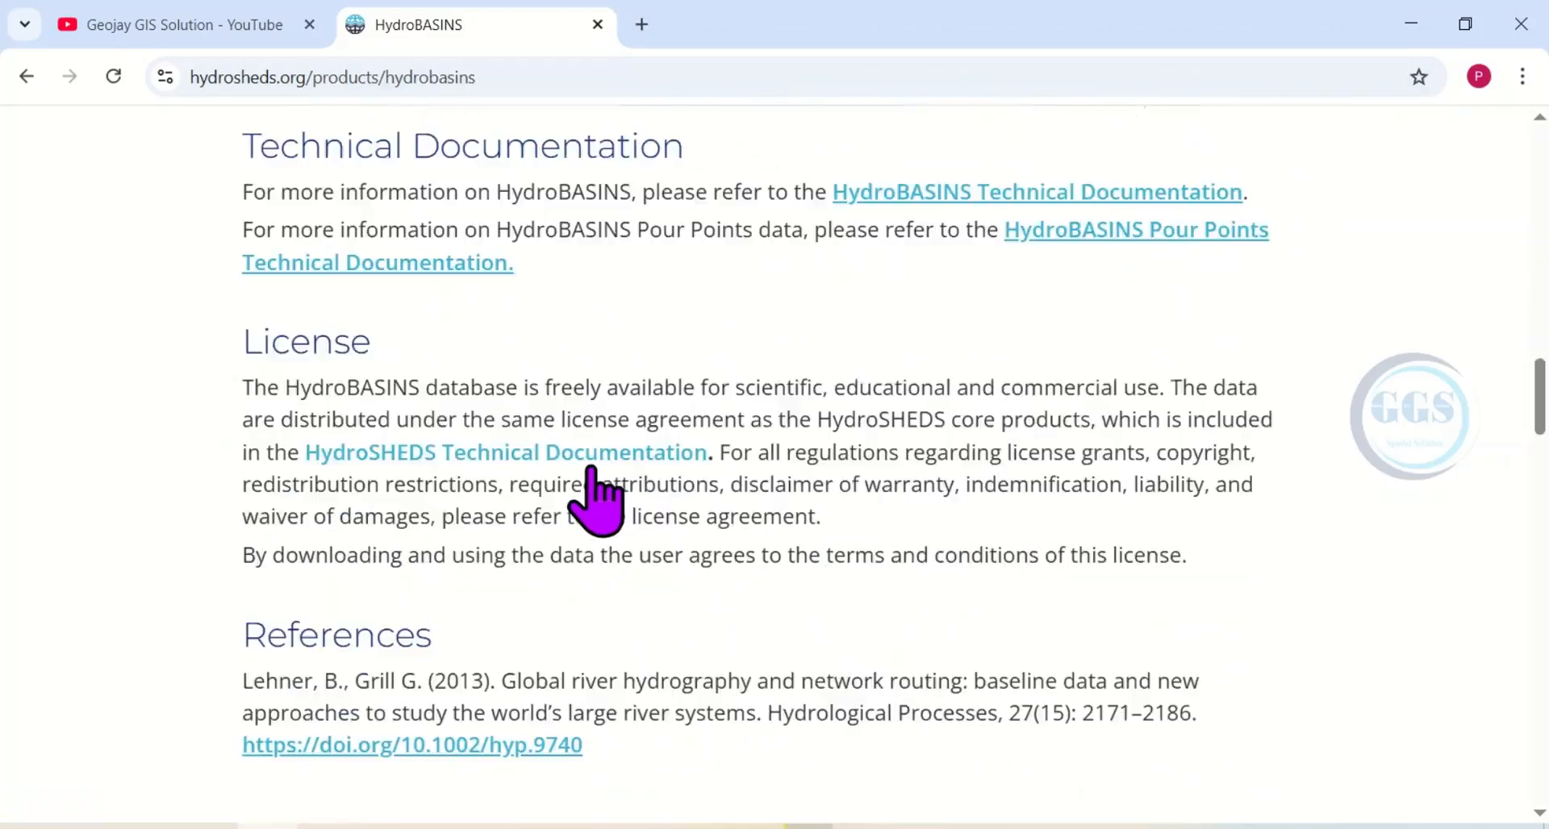
scroll(595, 484, "down", 6)
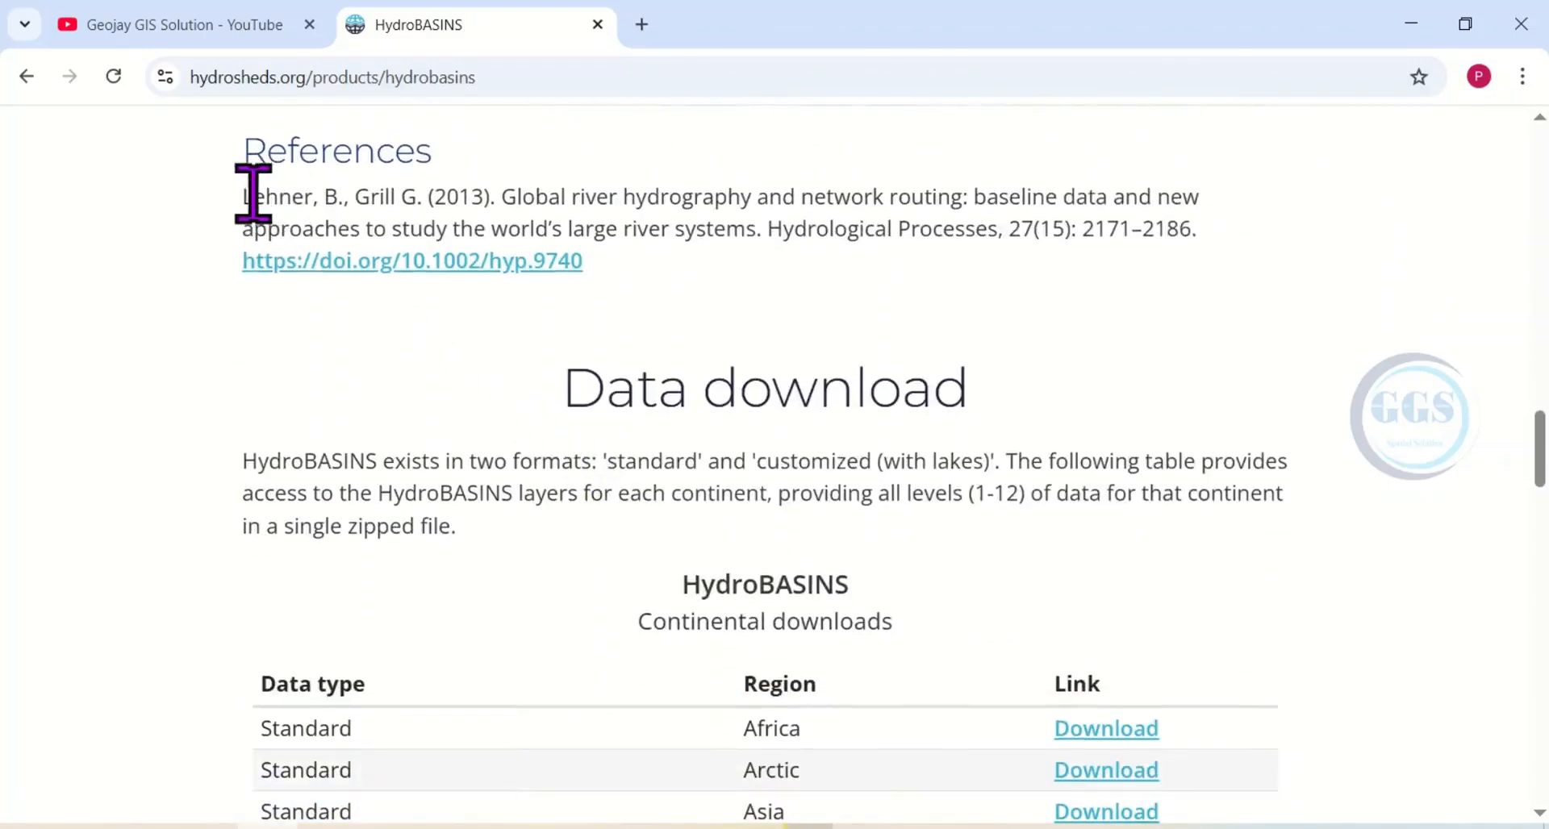
left_click_drag(243, 194, 1251, 259)
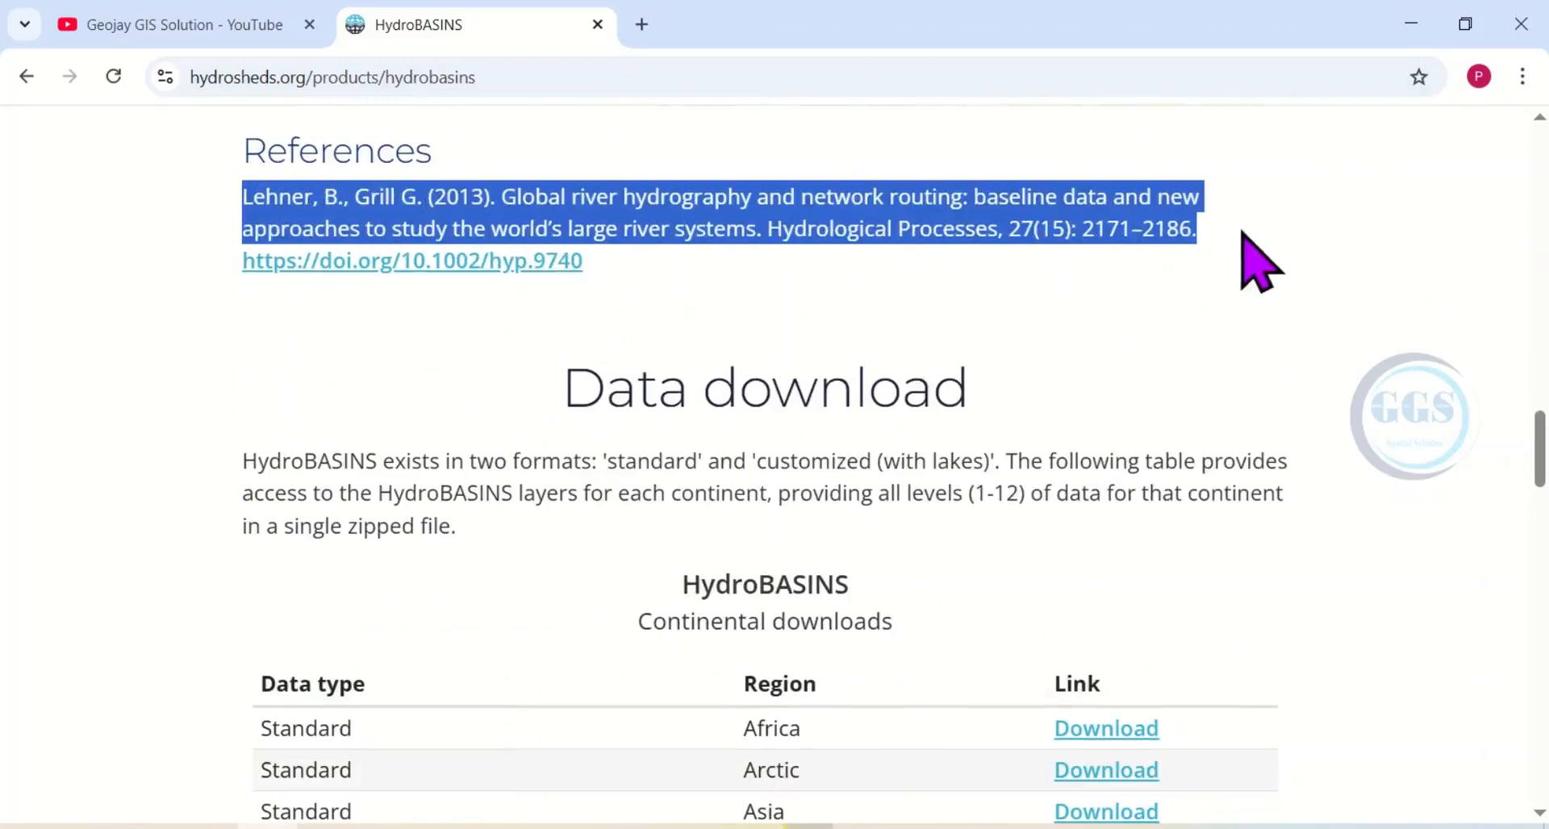
left_click(730, 211)
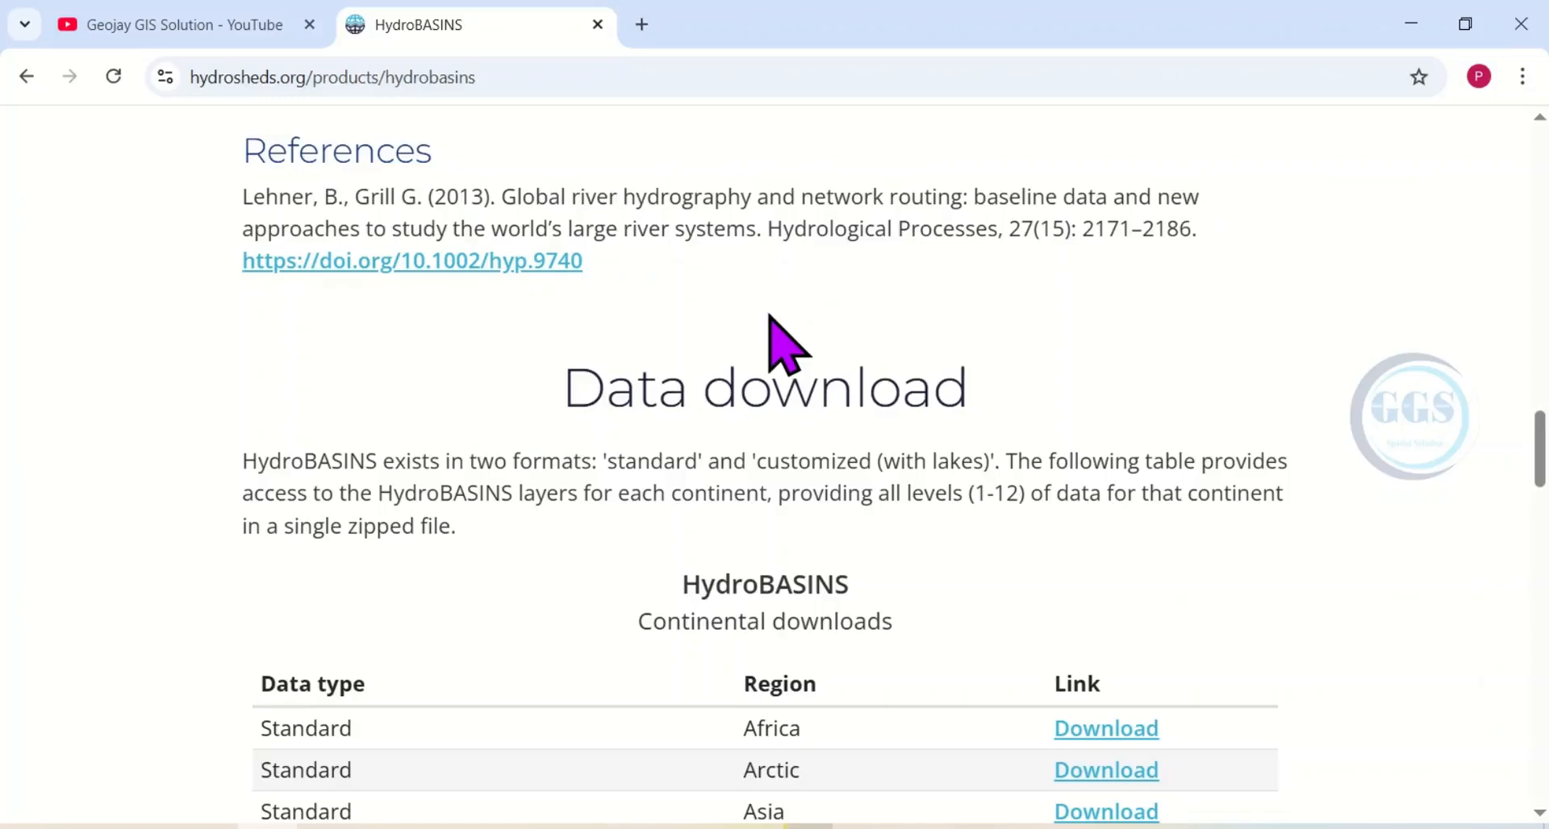
Examine the HydroBASINS continental download table and the single-level data tree for the available regions and data types.
scroll(770, 326, "down", 3)
scroll(781, 347, "down", 2)
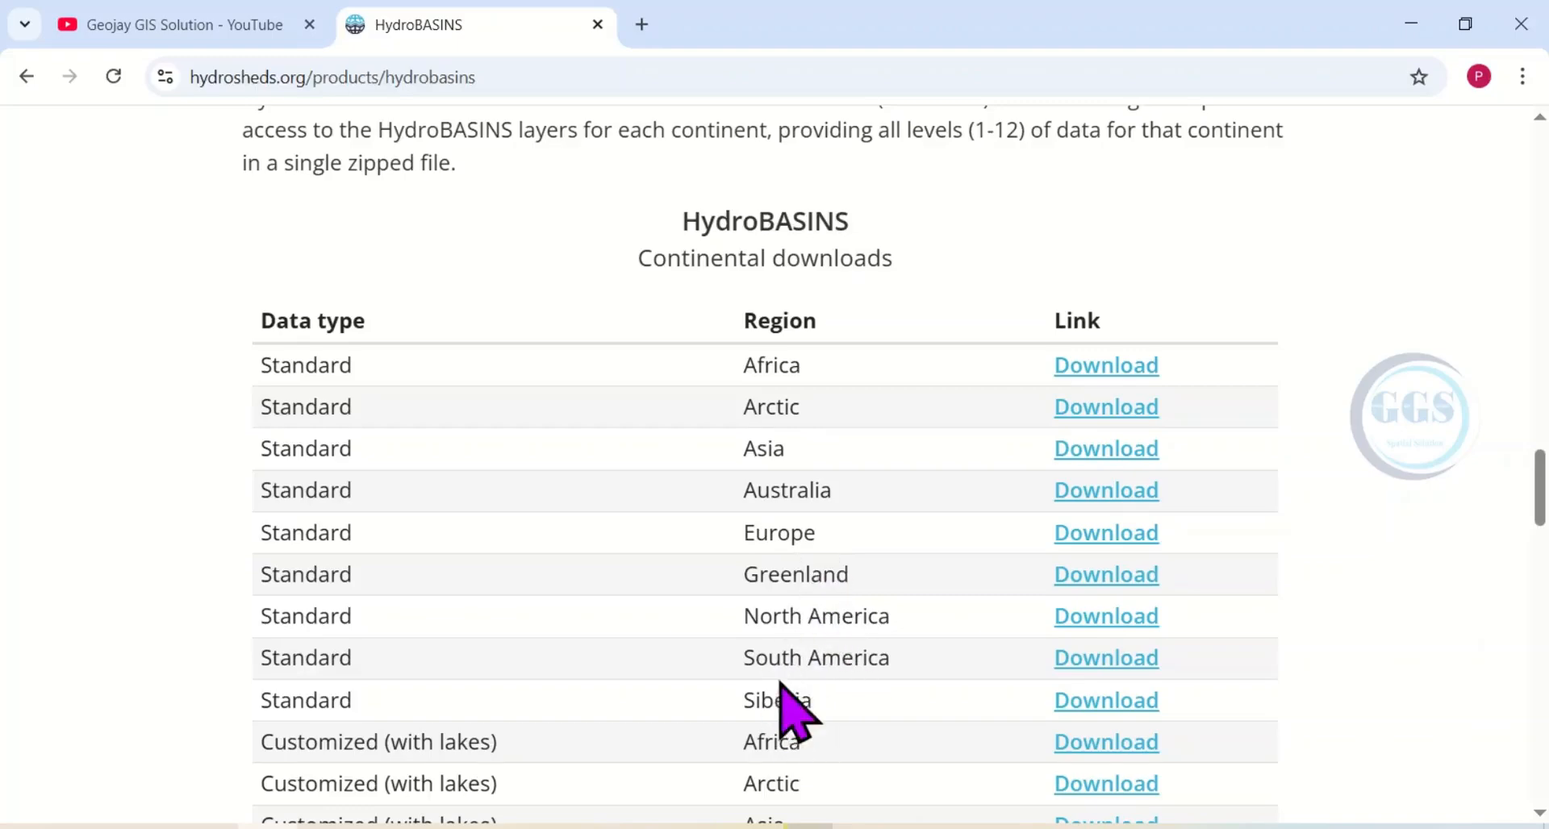
scroll(781, 684, "down", 2)
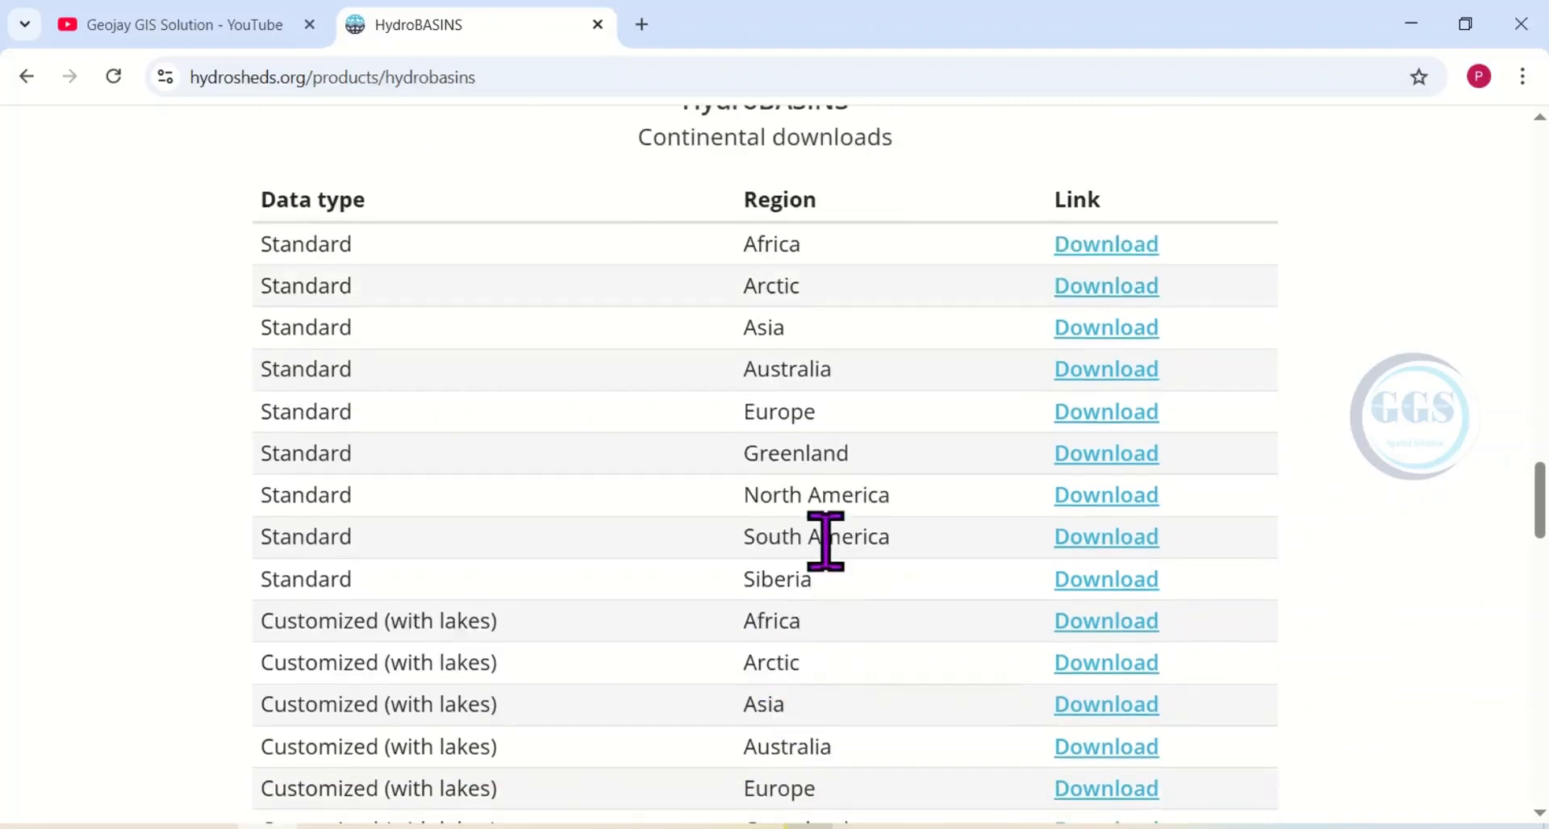
scroll(824, 541, "down", 5)
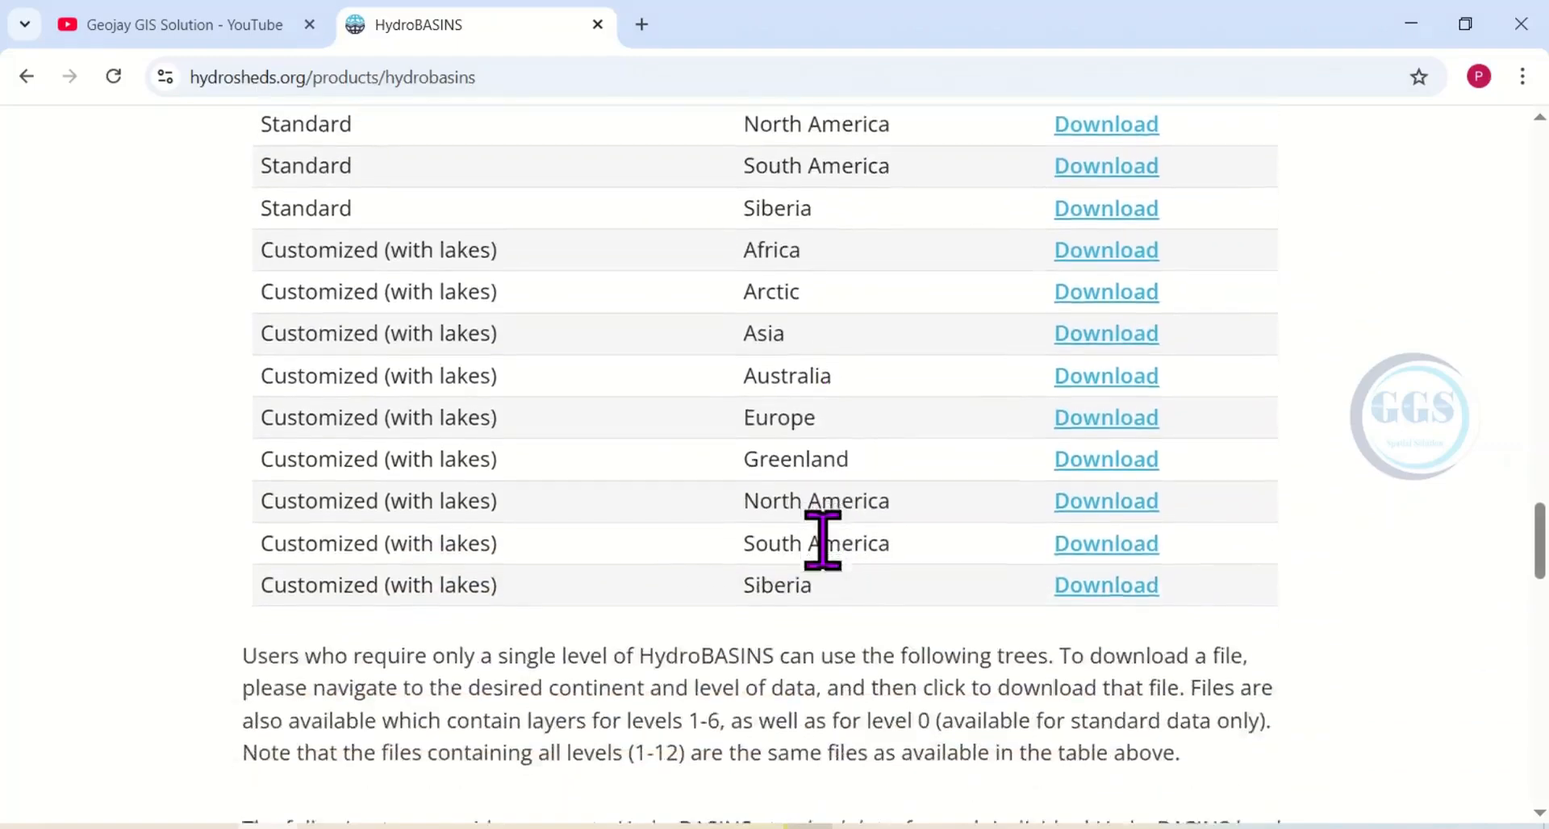
scroll(823, 540, "down", 4)
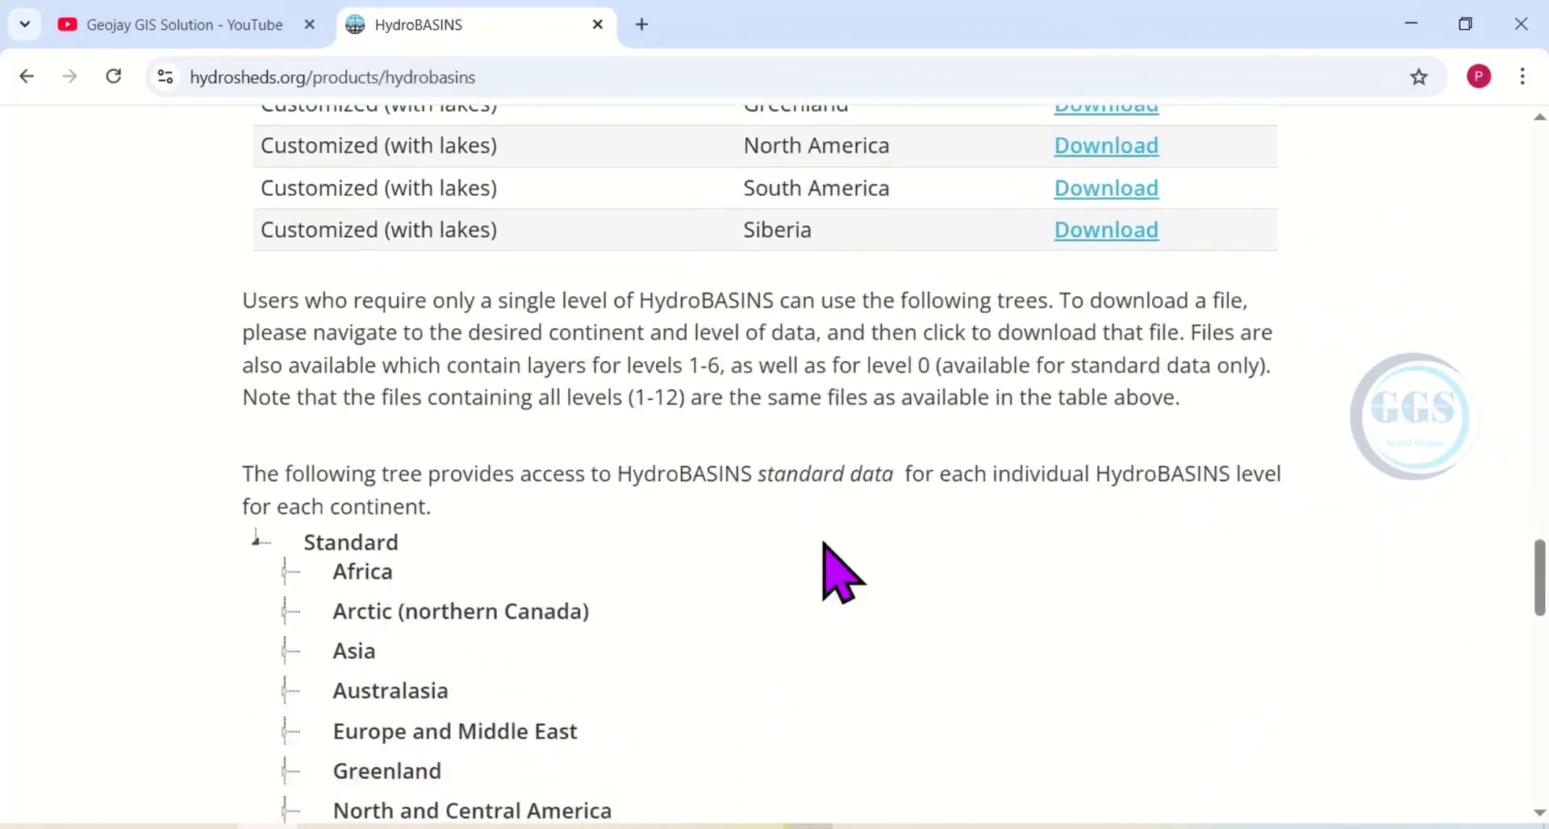
scroll(824, 544, "up", 12)
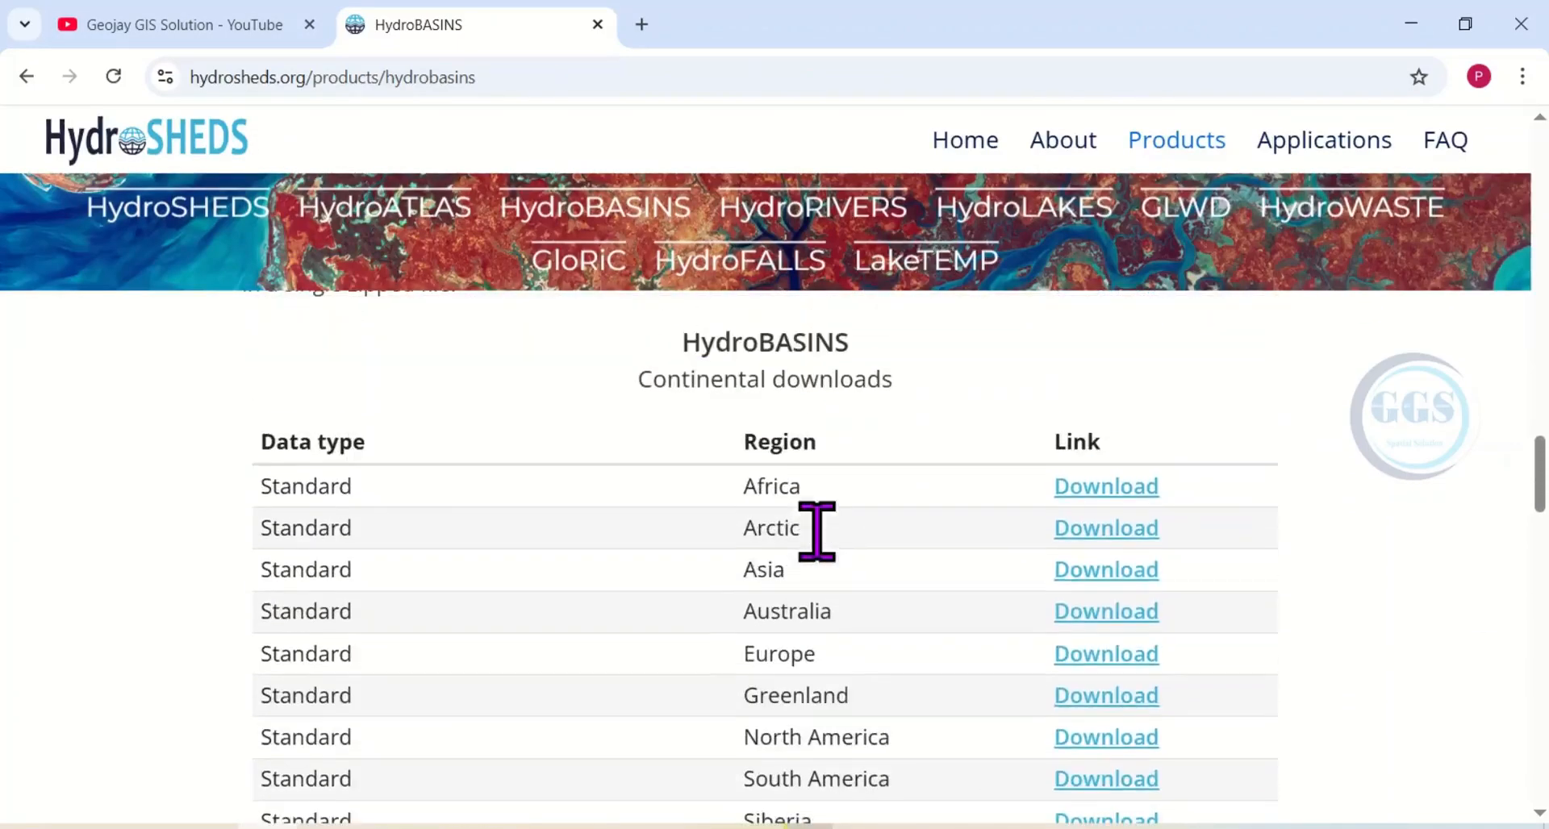
scroll(895, 710, "up", 10)
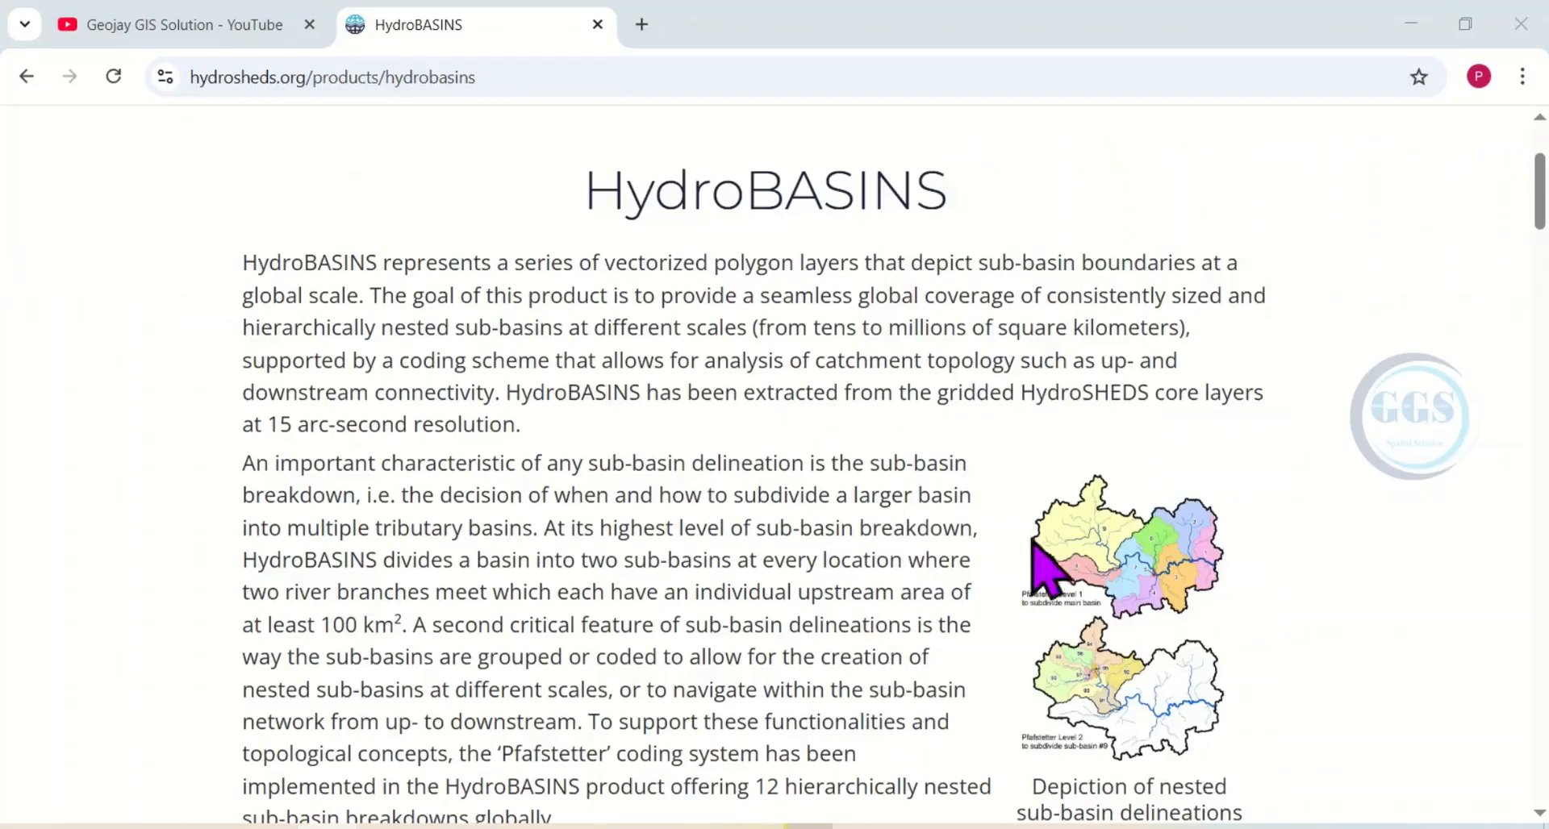
View the nested sub-basin delineation figure in its own browser tab and return to the HydroBASINS page.
right_click(1106, 564)
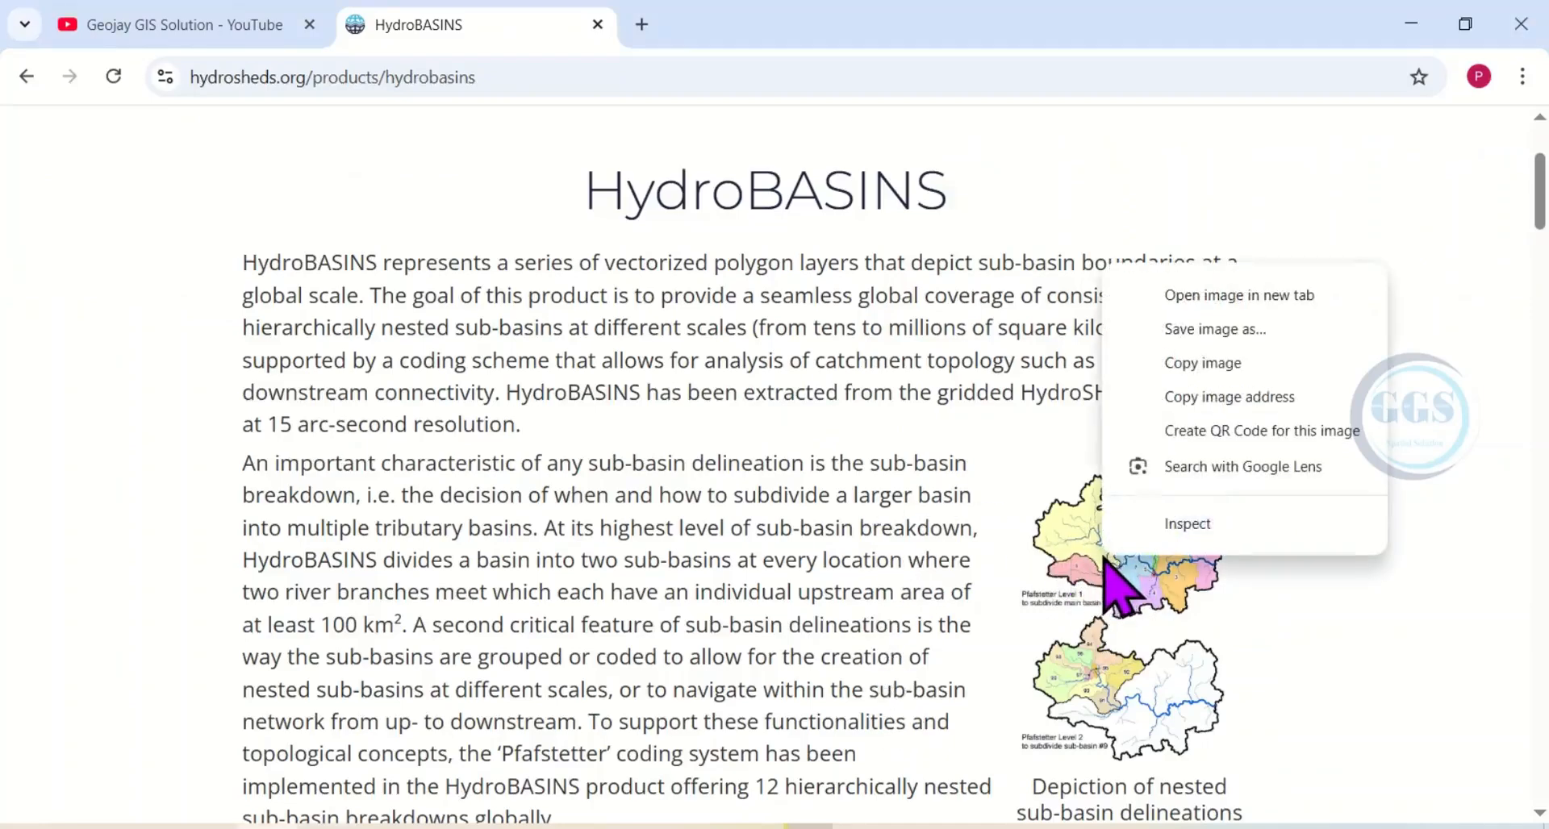
left_click(1184, 295)
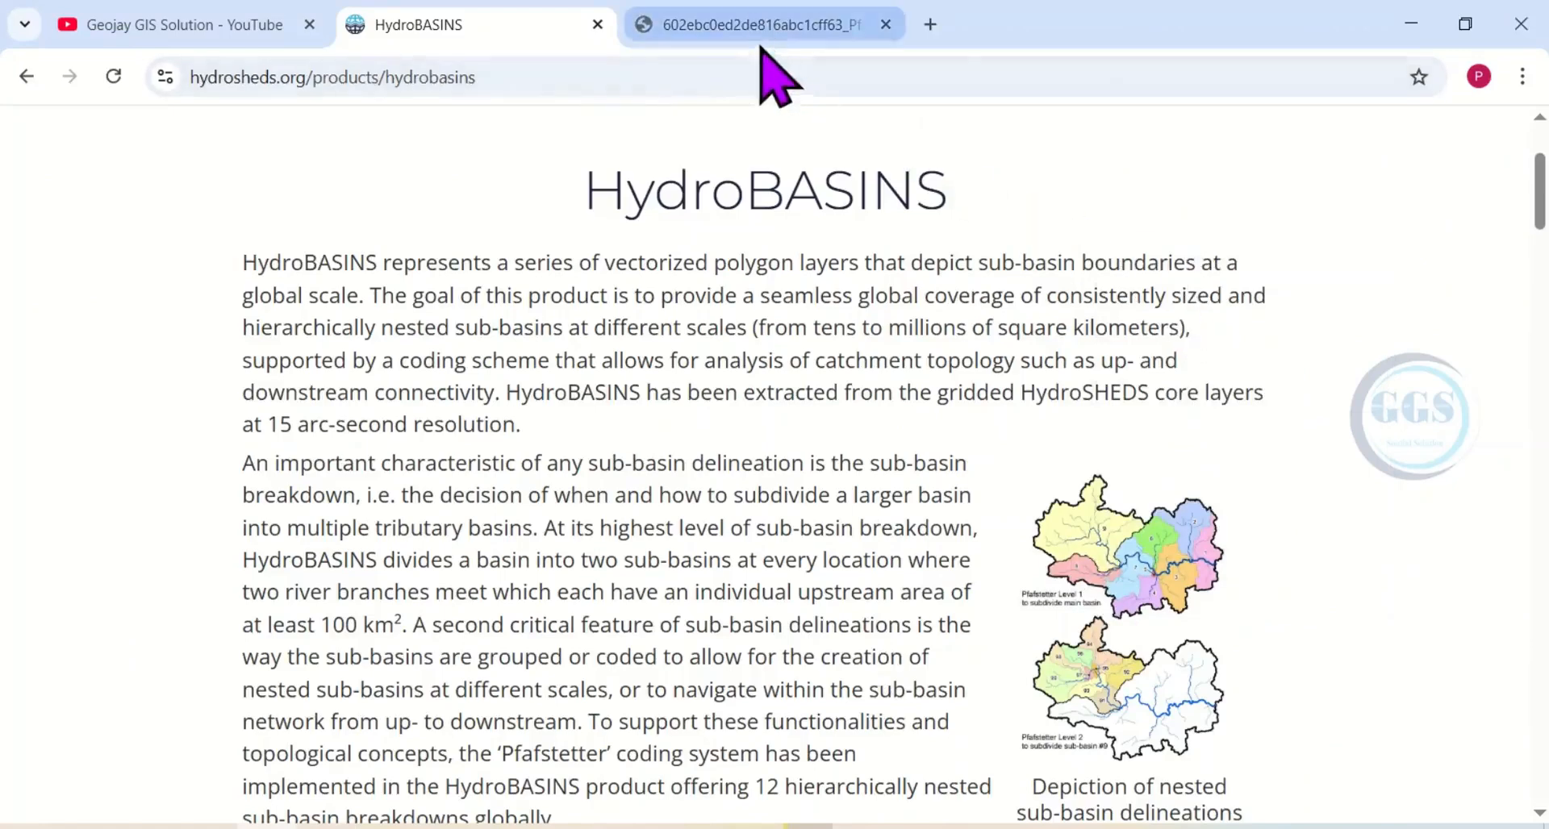
left_click(726, 26)
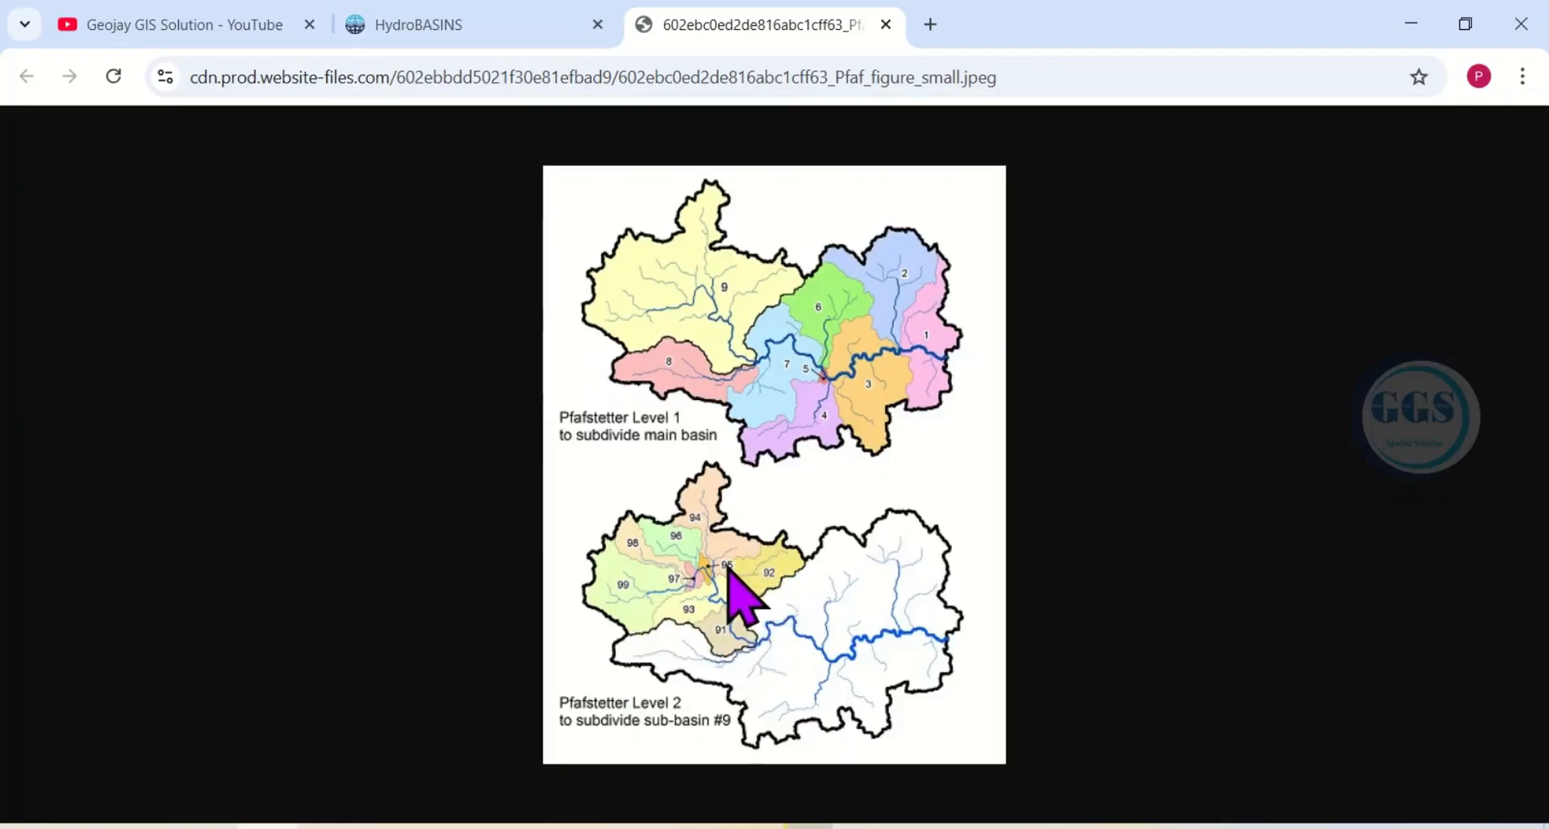
left_click(449, 37)
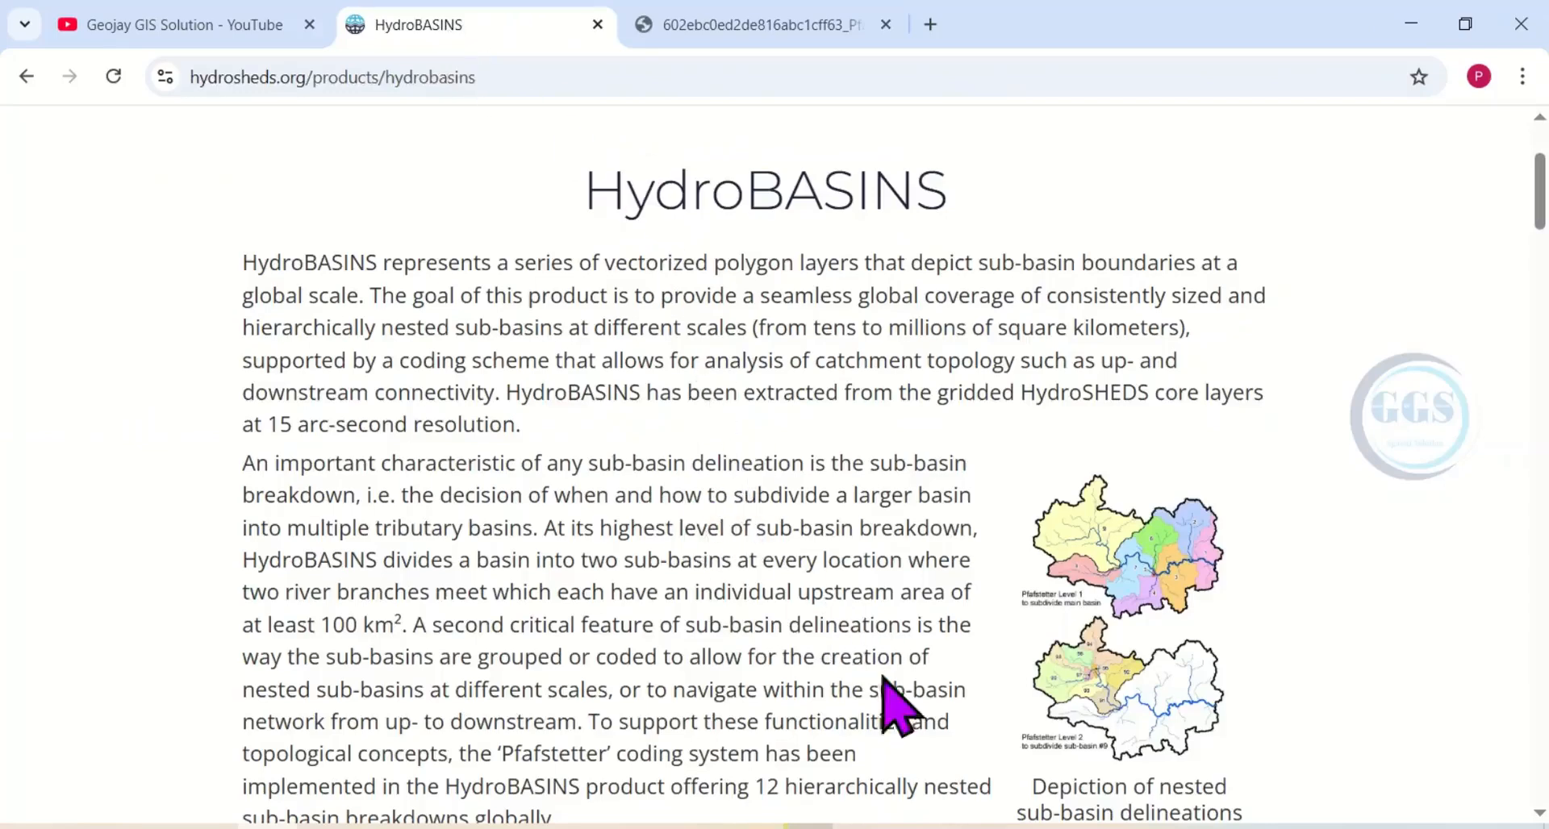
Download the Standard HydroBASINS dataset for Africa from the continental downloads table.
scroll(660, 471, "down", 20)
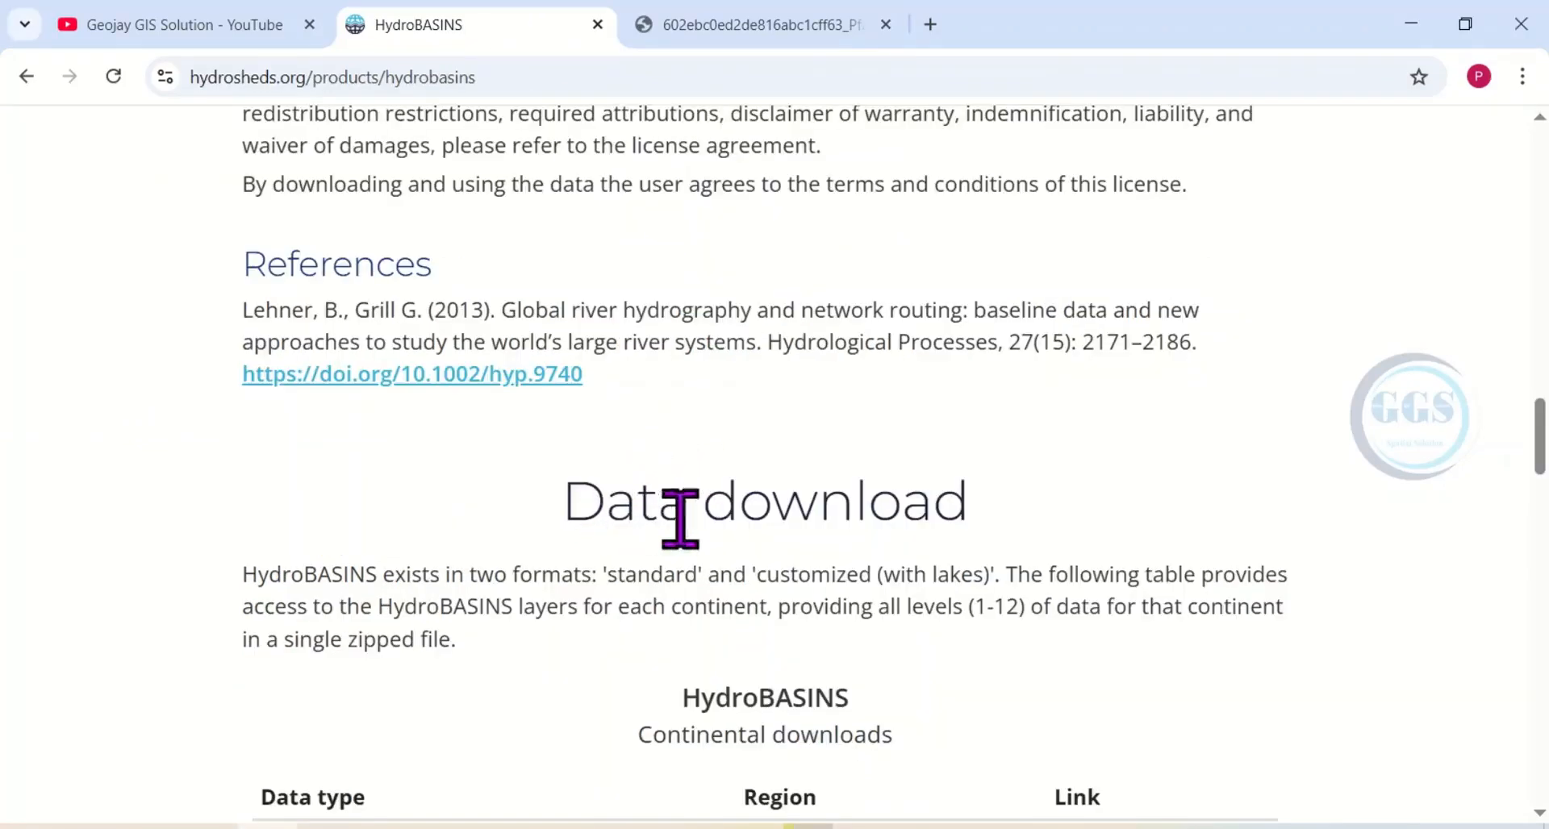
scroll(677, 504, "down", 5)
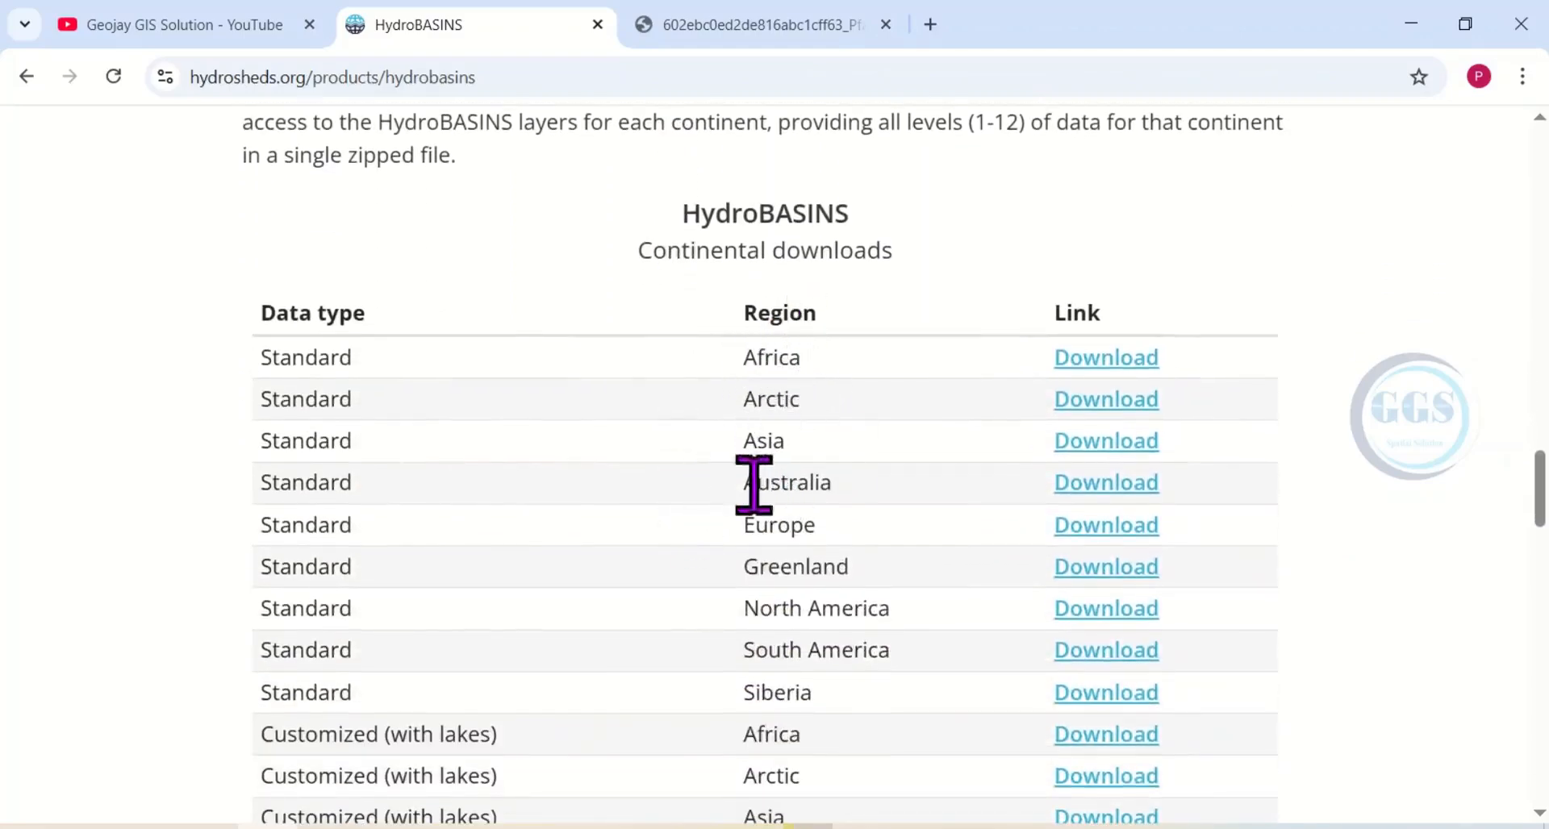
scroll(776, 533, "up", 2)
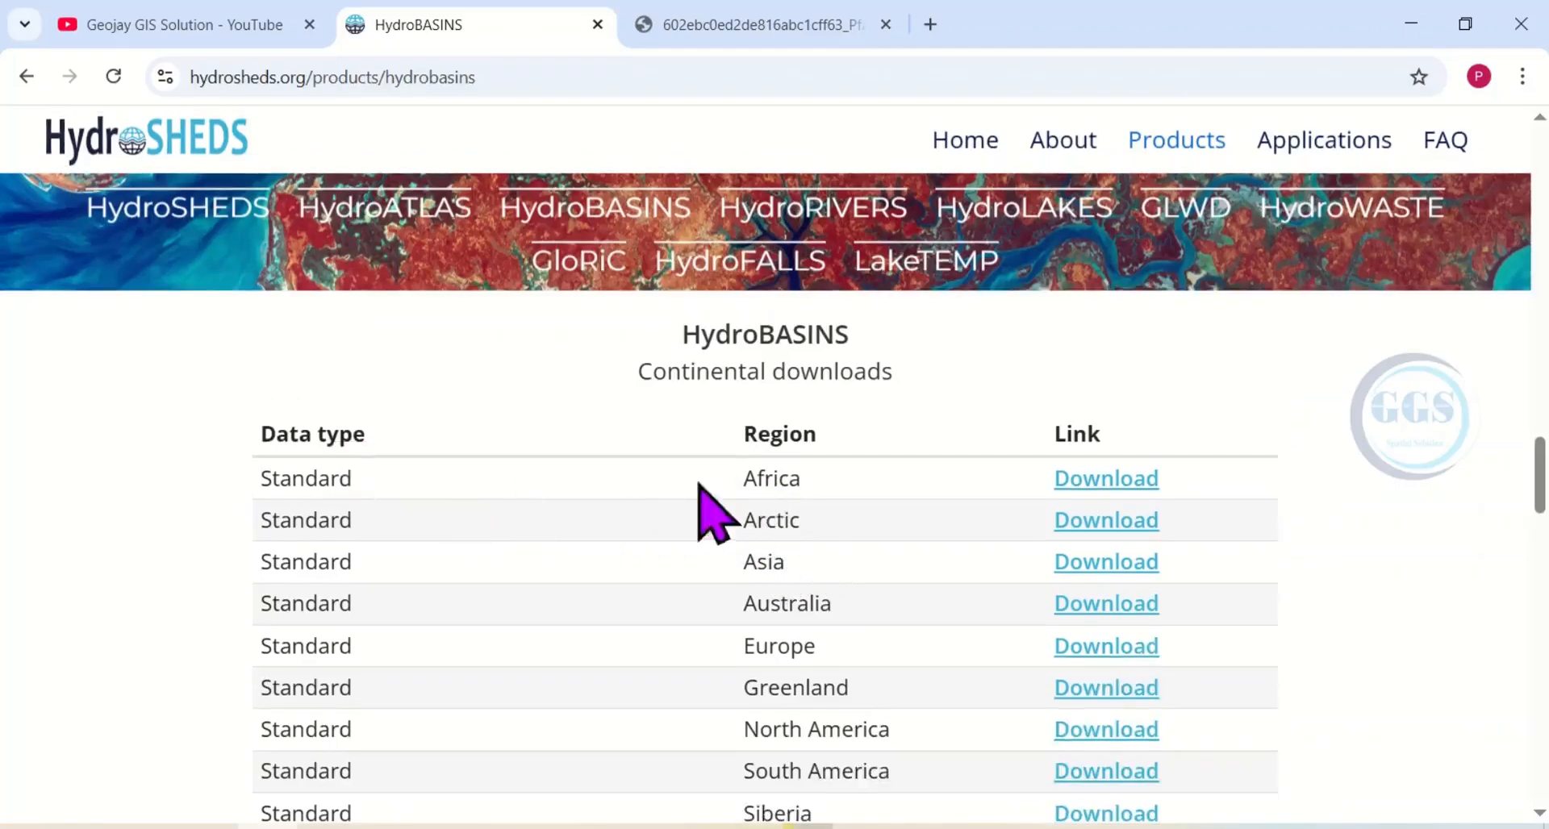
left_click(1090, 482)
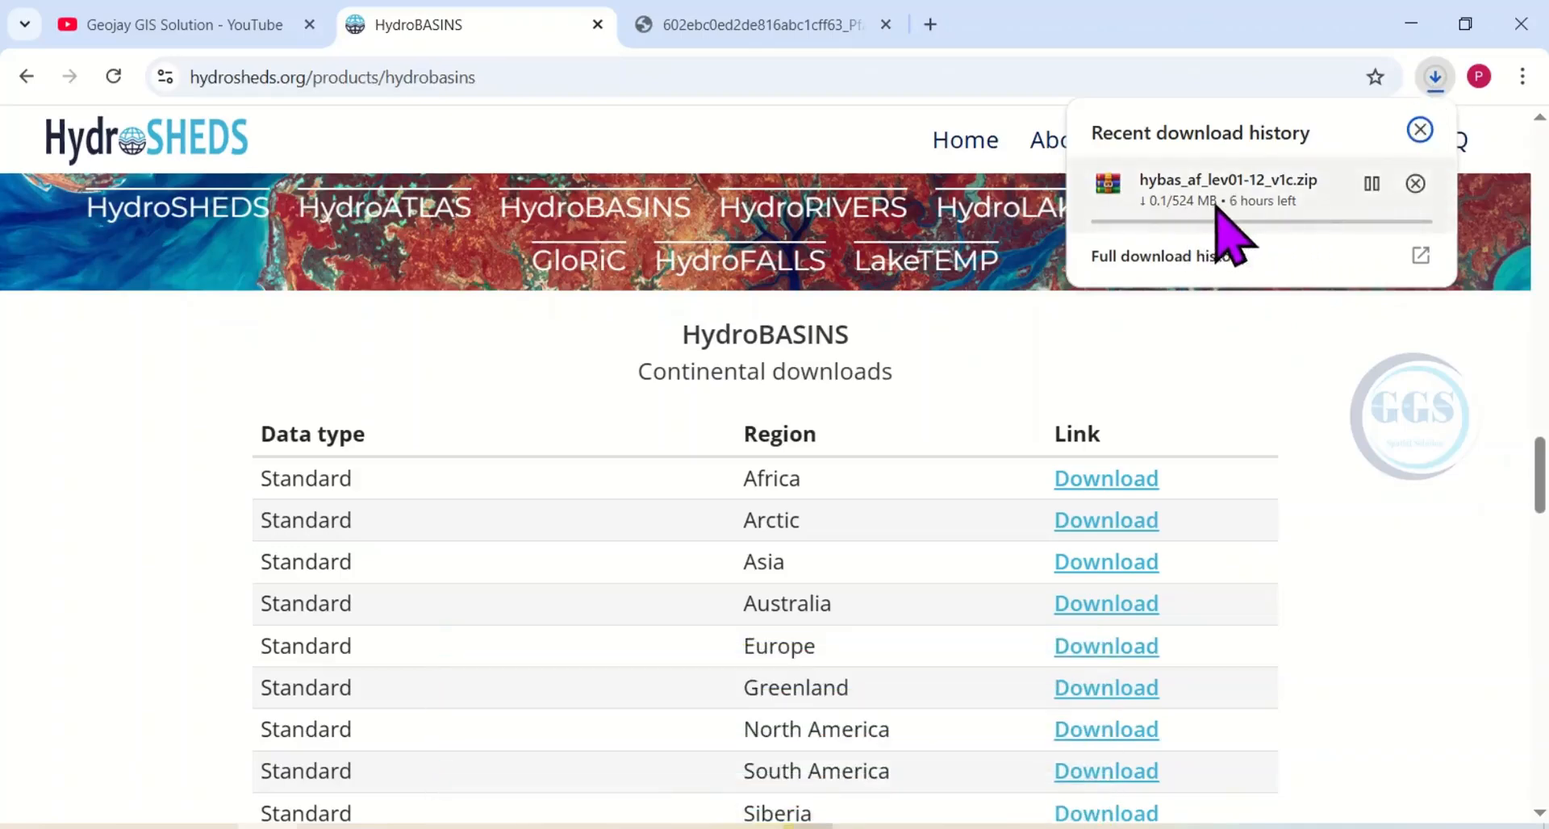
left_click(1434, 79)
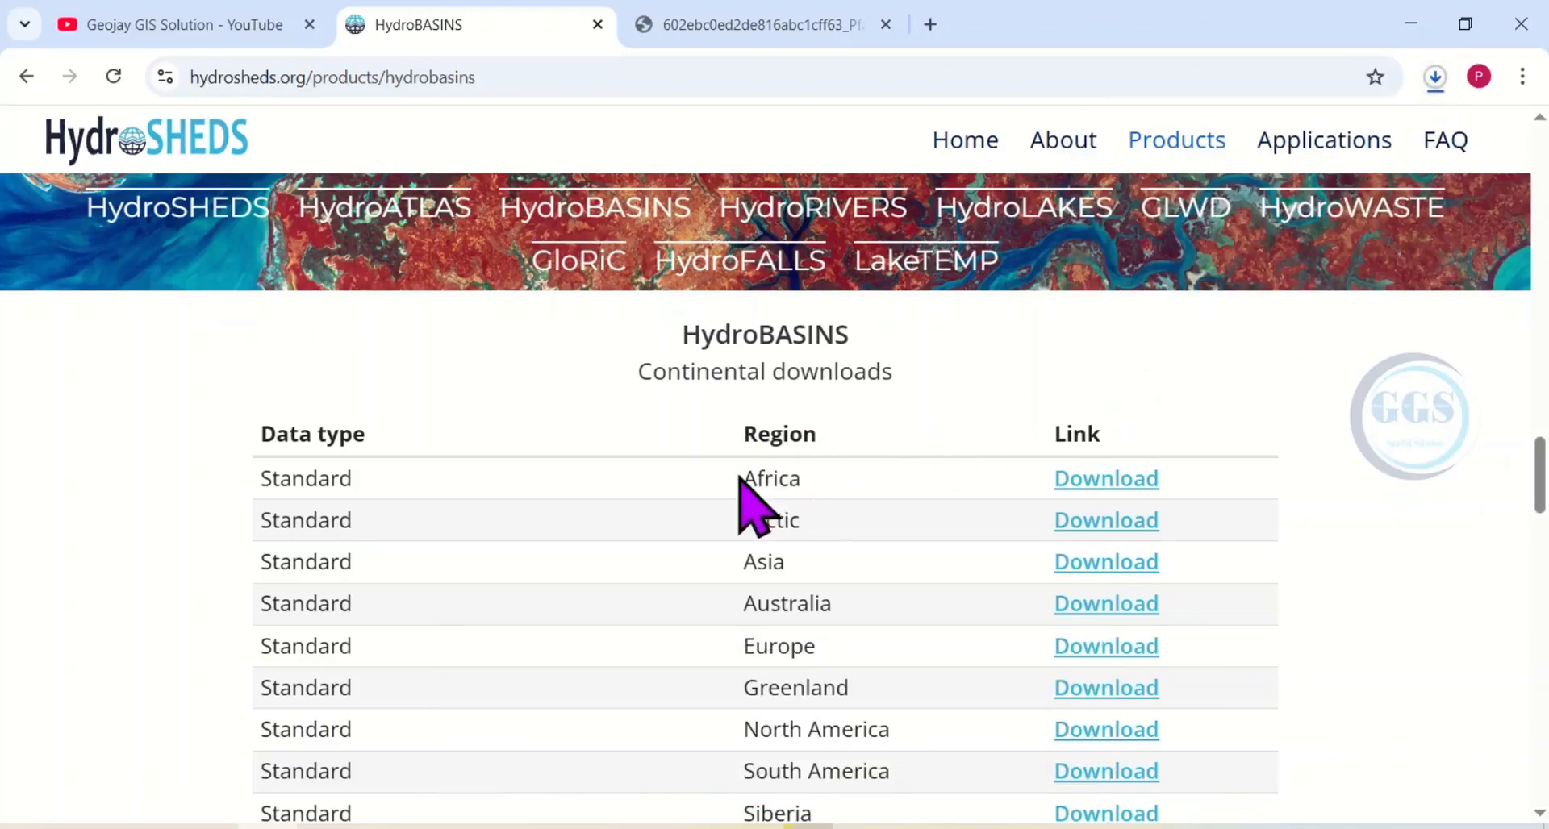
Open the HydroRIVERS product page, review the dataset description and map, and download the Global dataset in shapefile format.
left_click(819, 225)
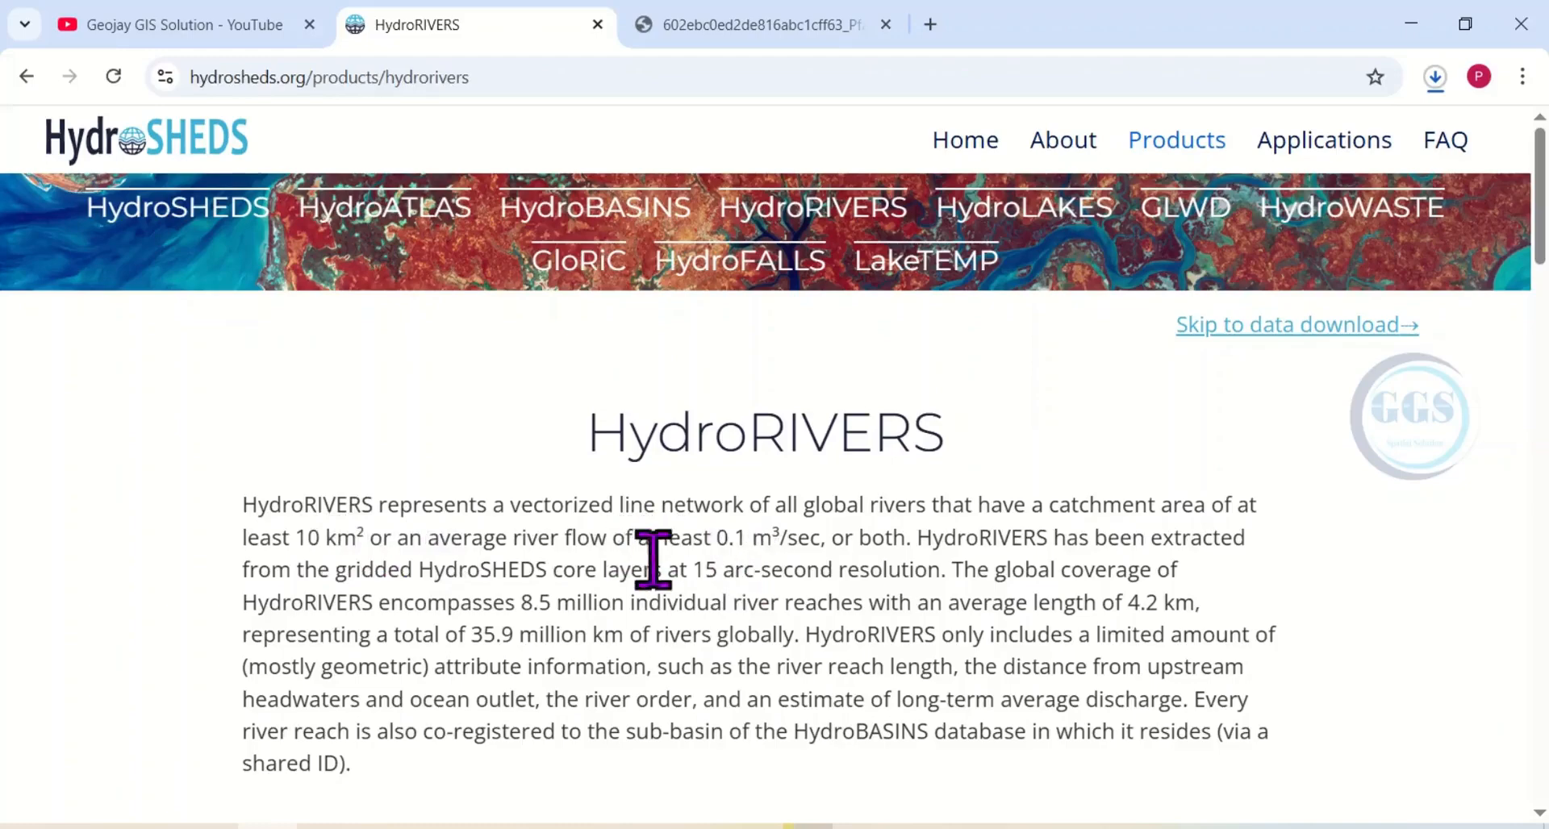
scroll(809, 558, "down", 3)
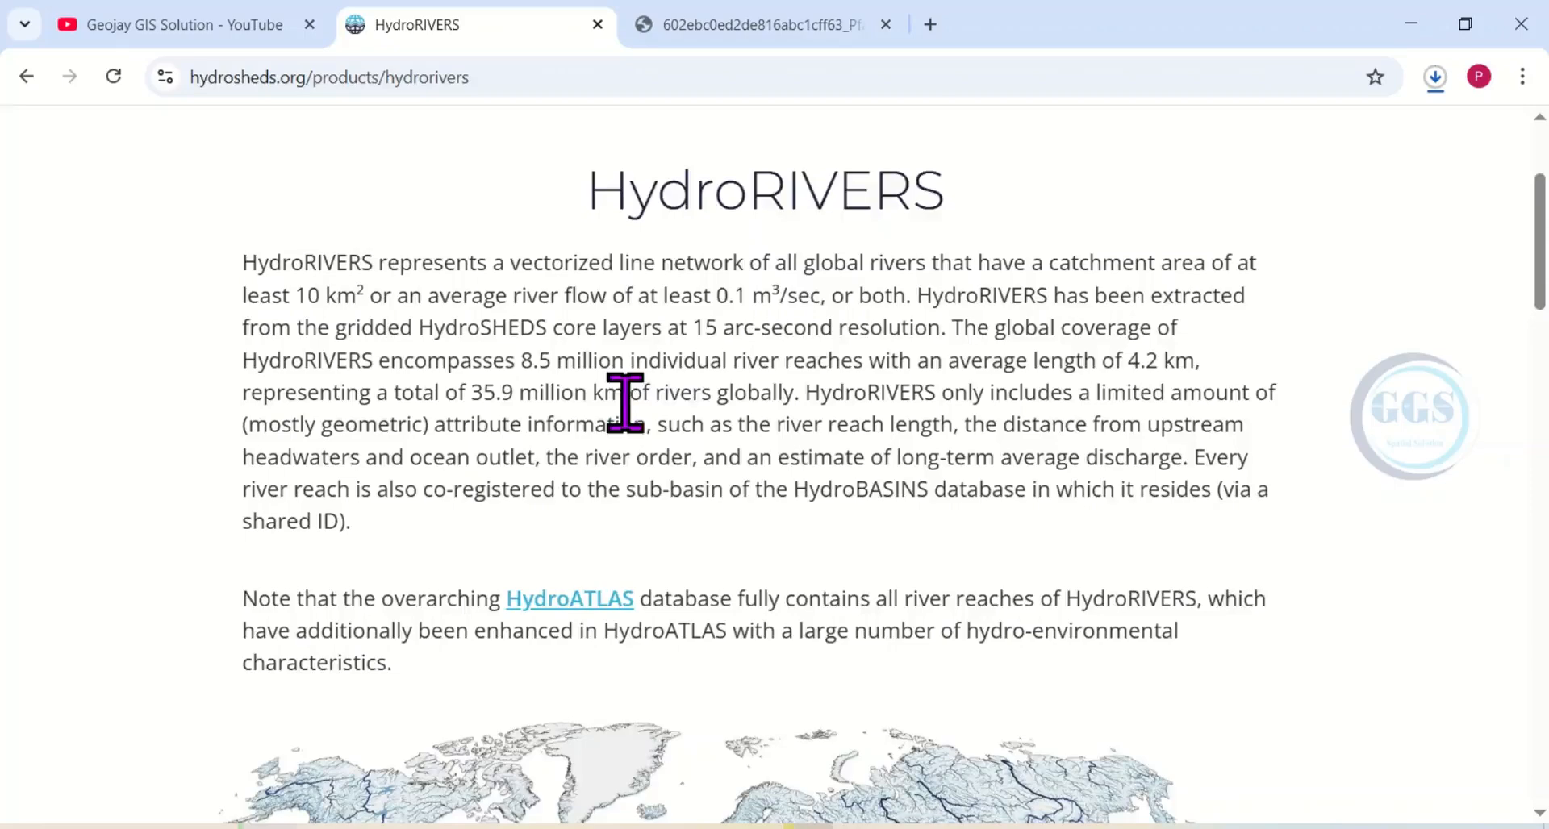
scroll(625, 402, "down", 5)
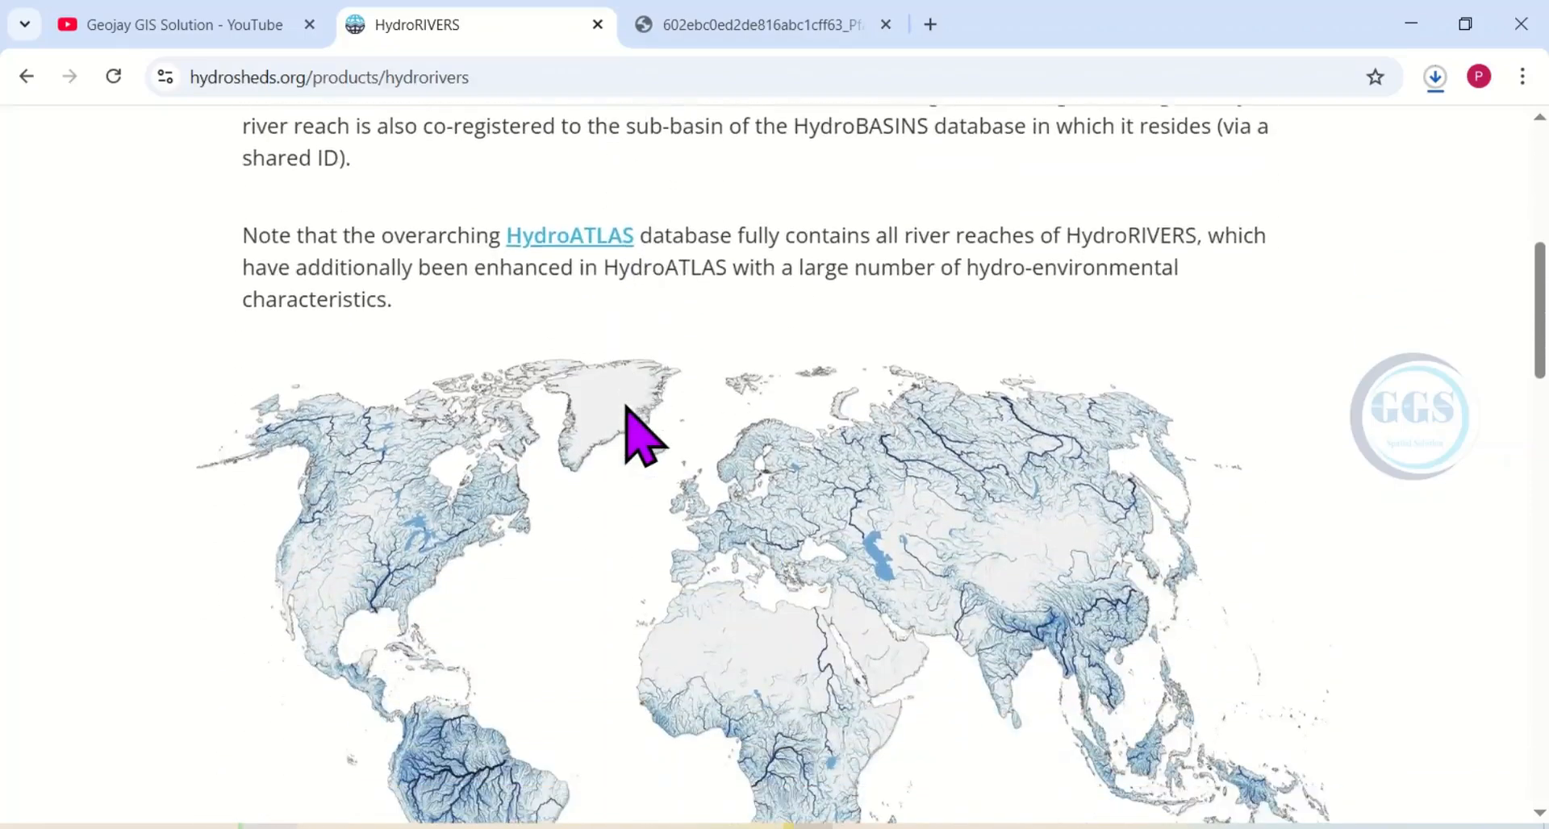
scroll(626, 405, "down", 10)
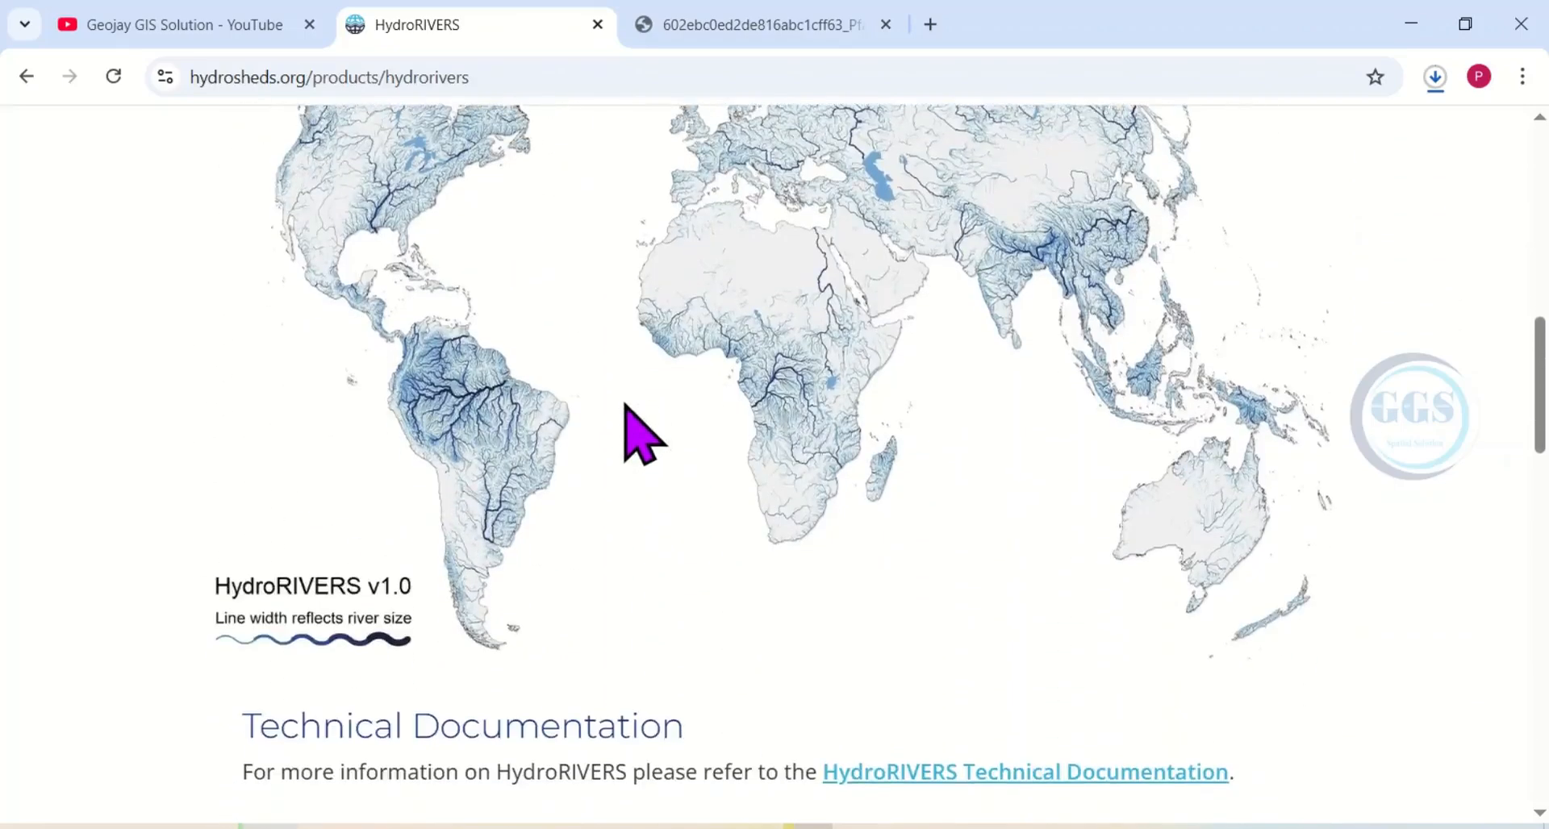
scroll(633, 427, "down", 6)
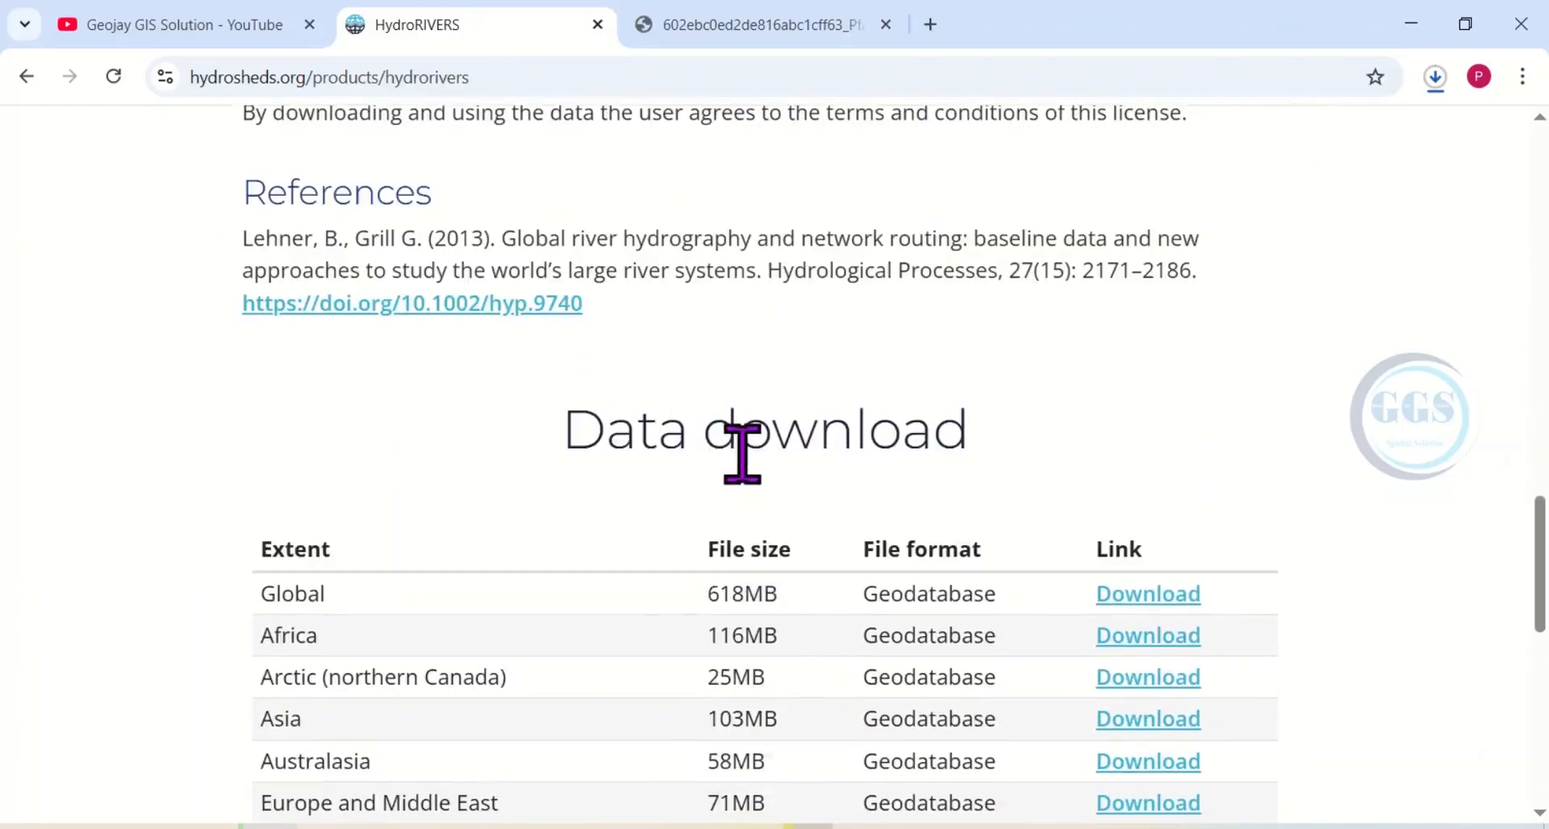
scroll(745, 454, "down", 3)
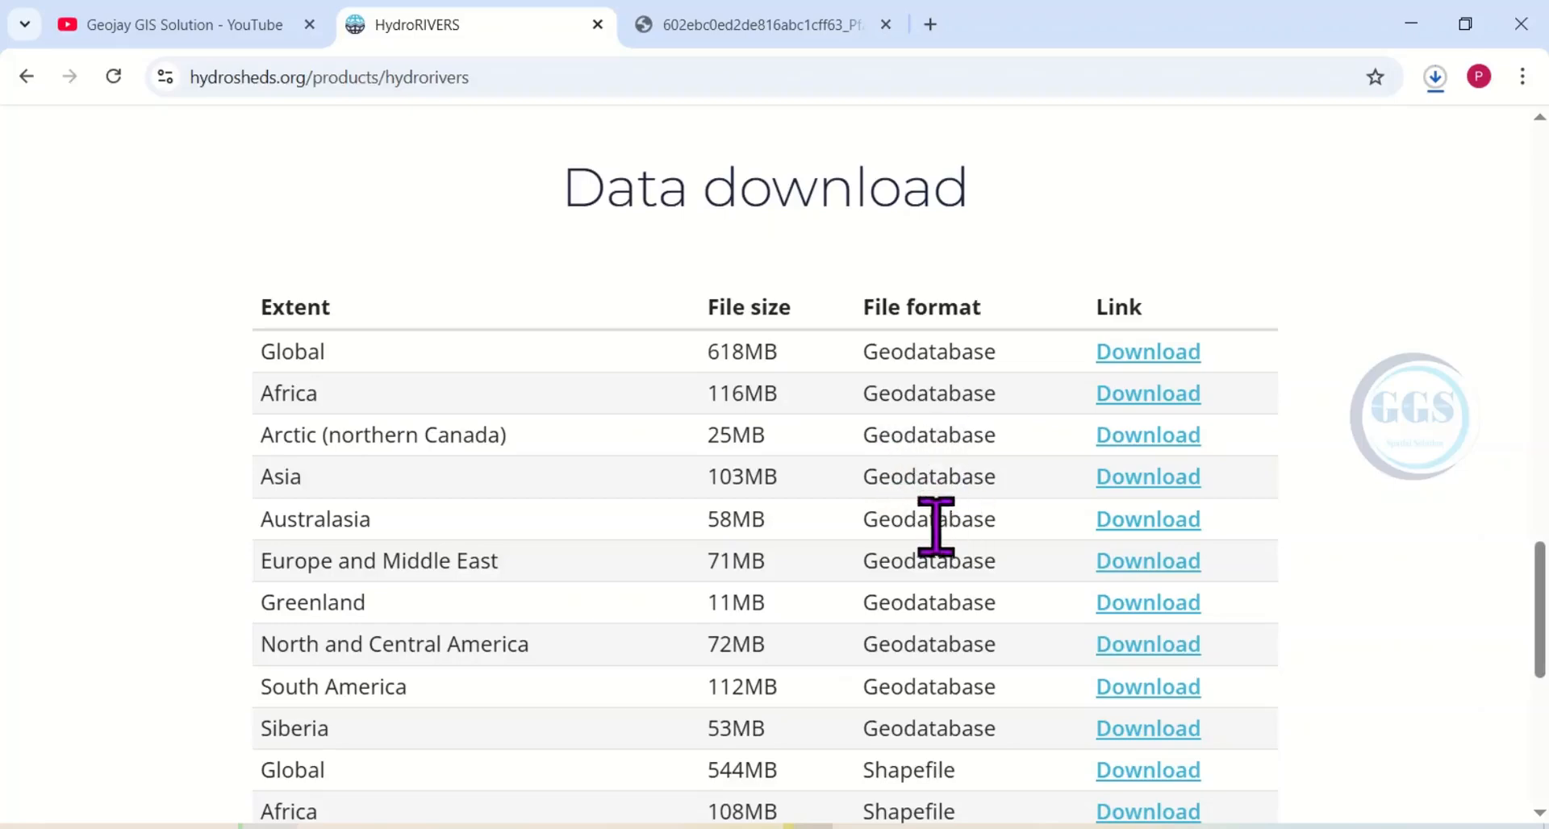
scroll(927, 529, "down", 6)
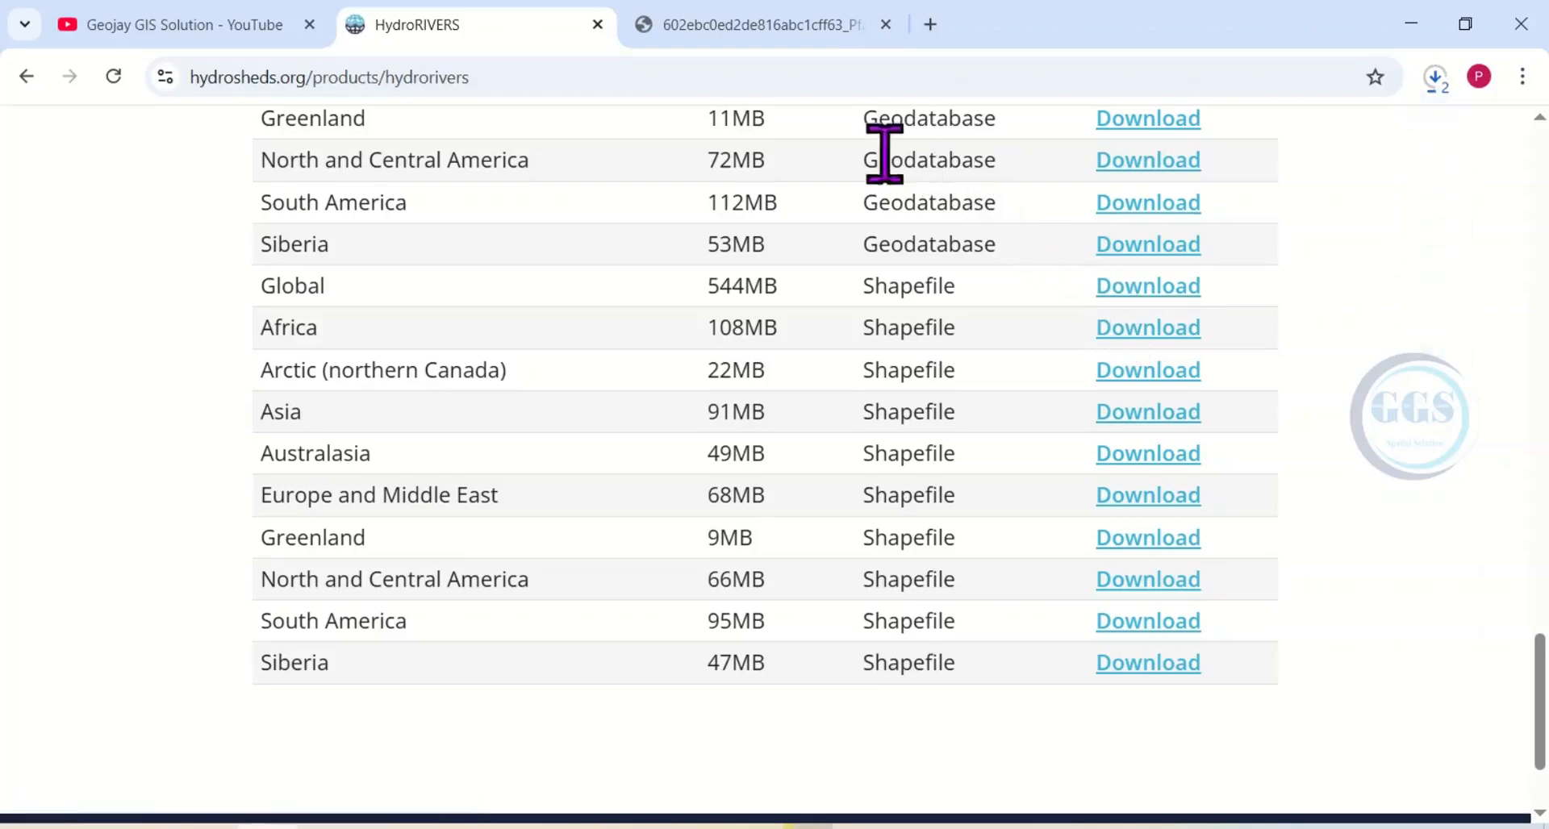
Open the HydroLAKES product page and go through its description and map to the data download section.
scroll(799, 174, "up", 10)
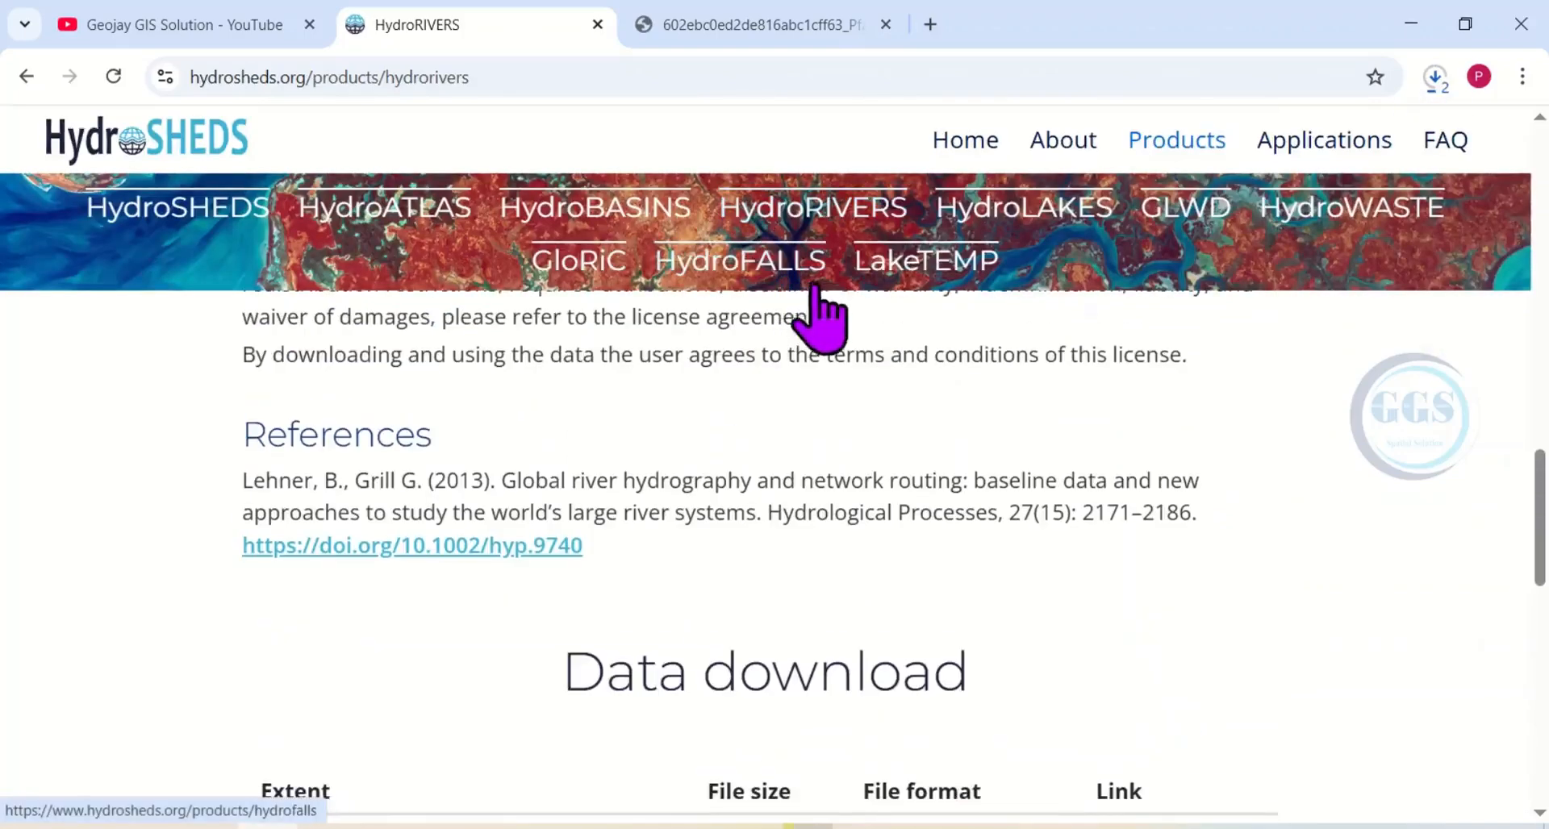
left_click(1022, 203)
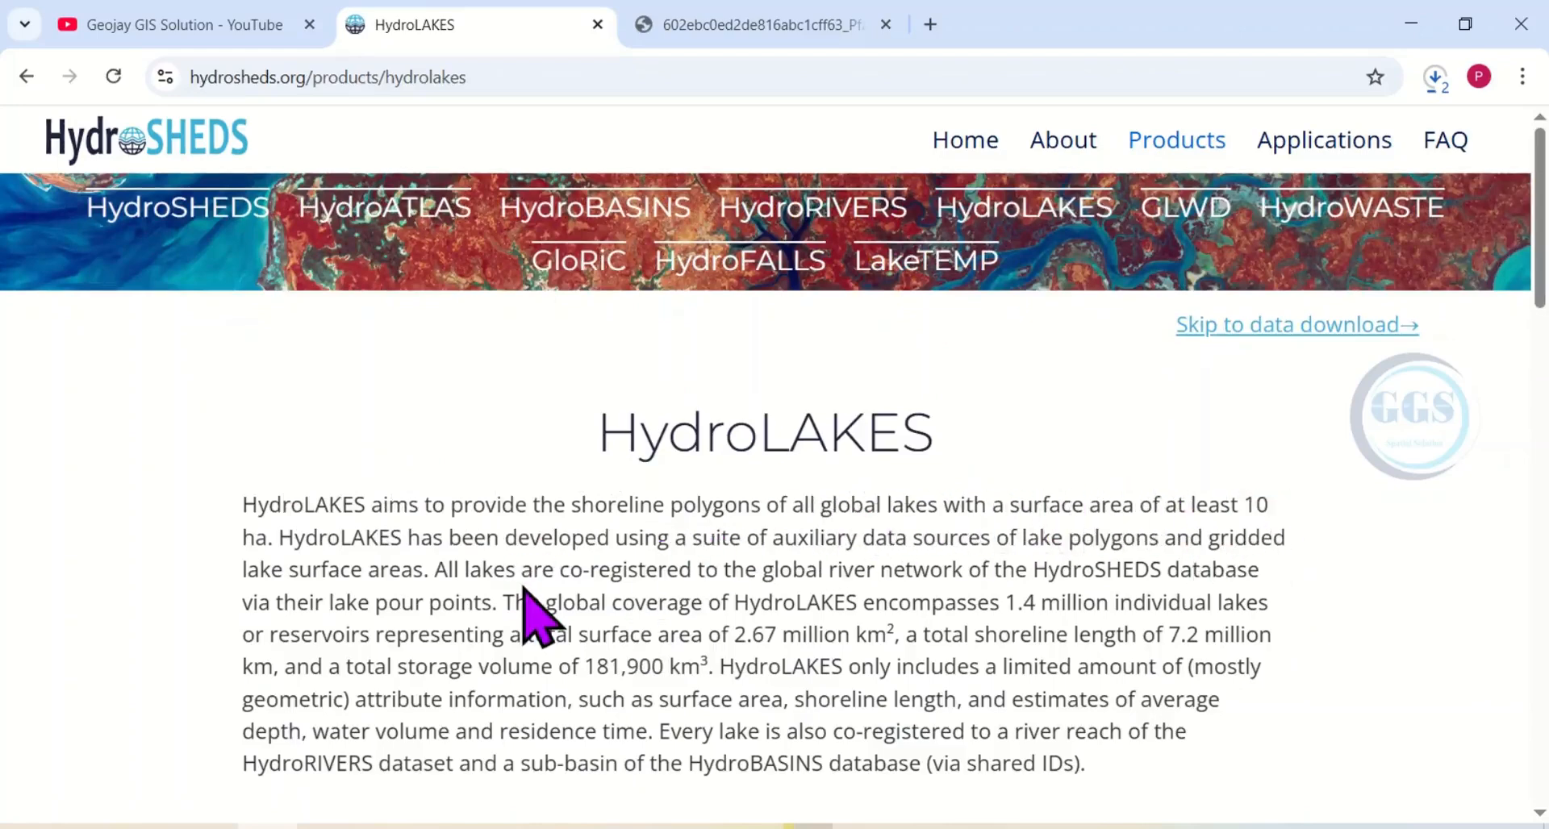
scroll(532, 617, "down", 3)
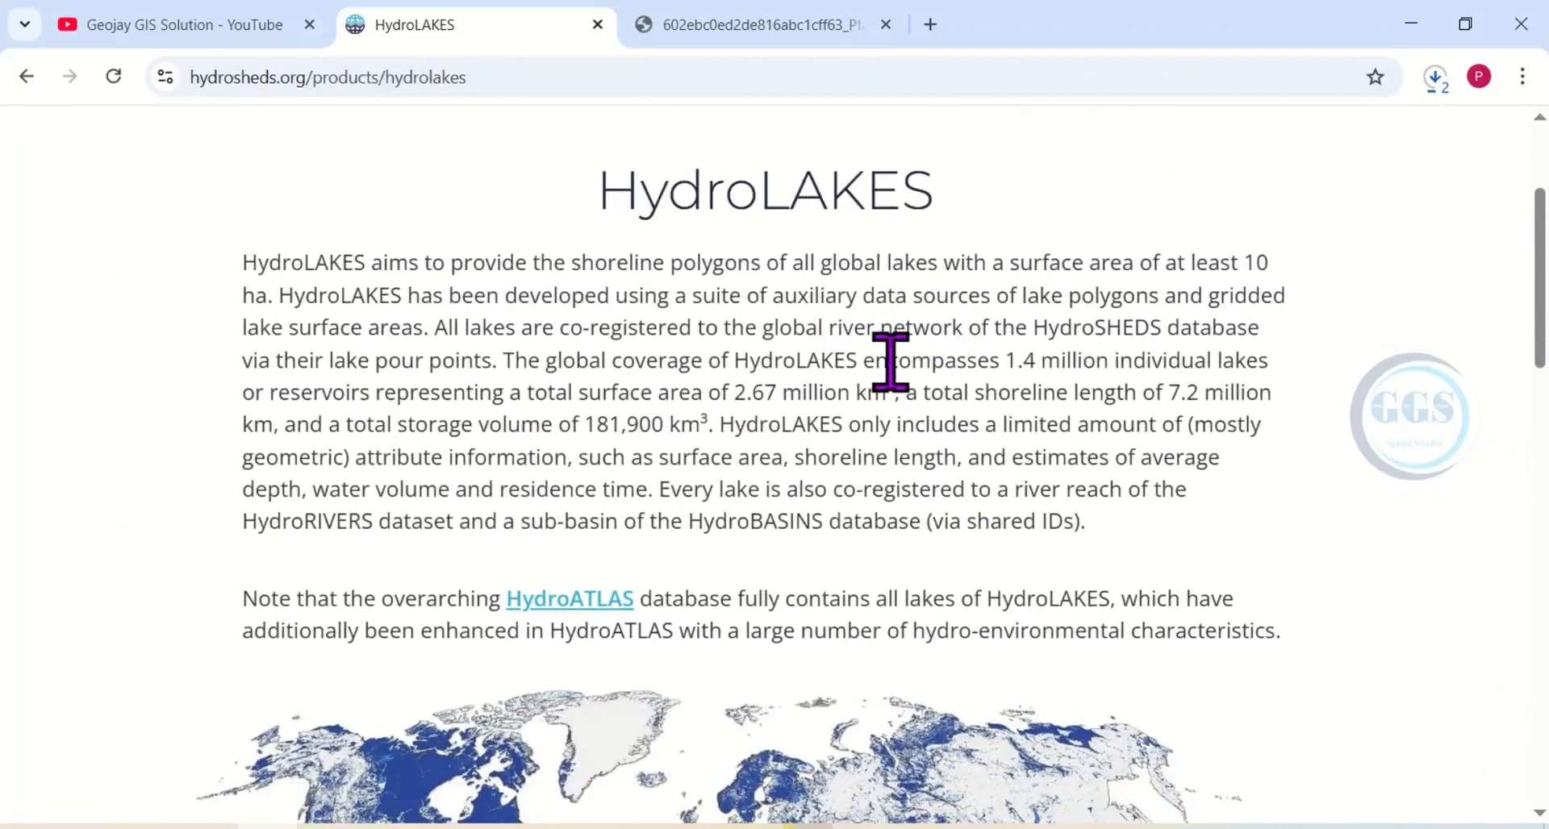
scroll(890, 361, "down", 8)
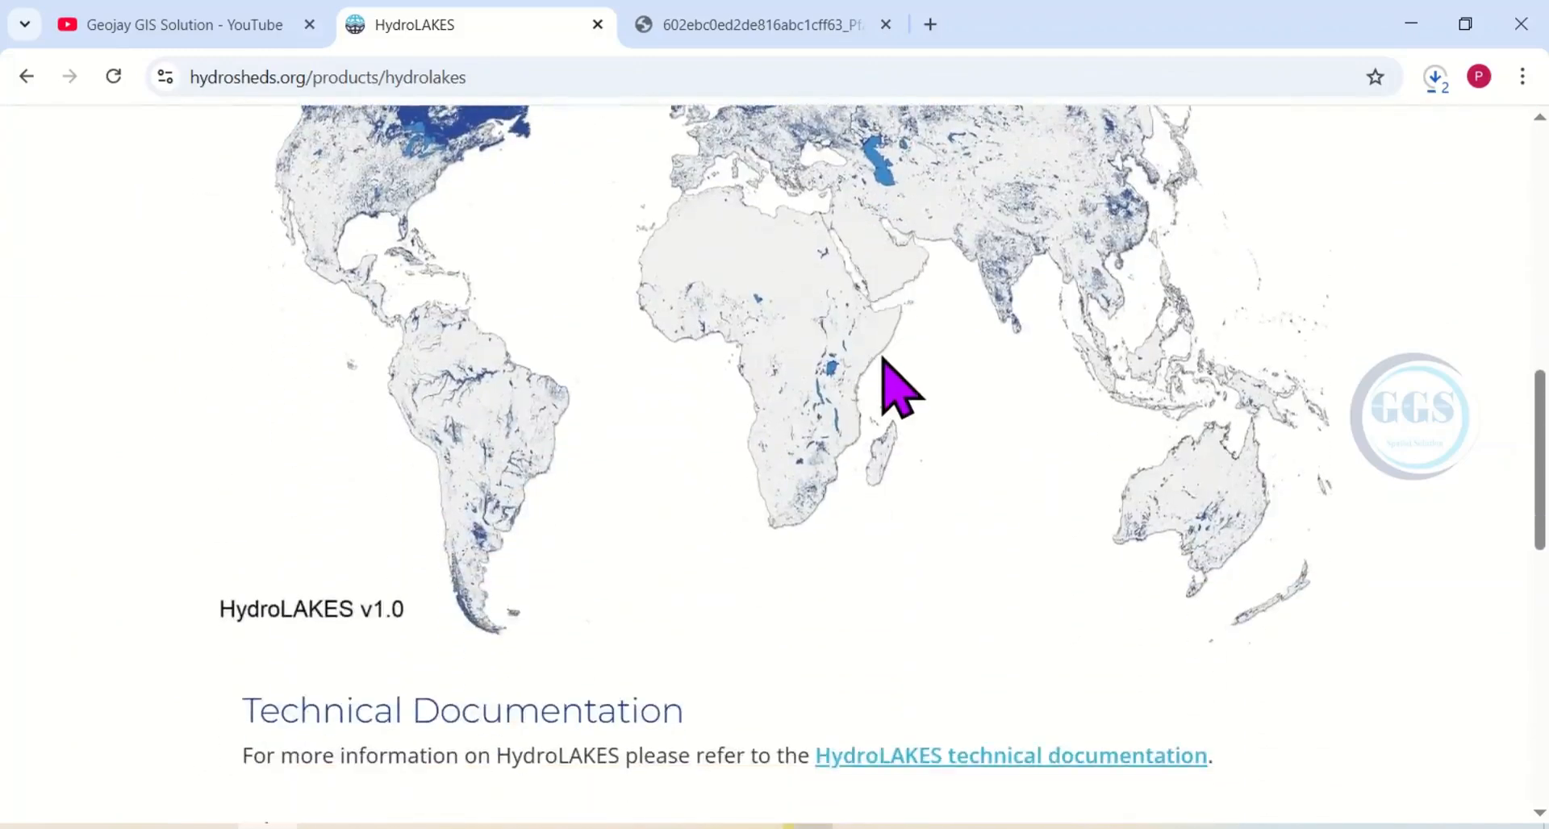
scroll(883, 360, "down", 12)
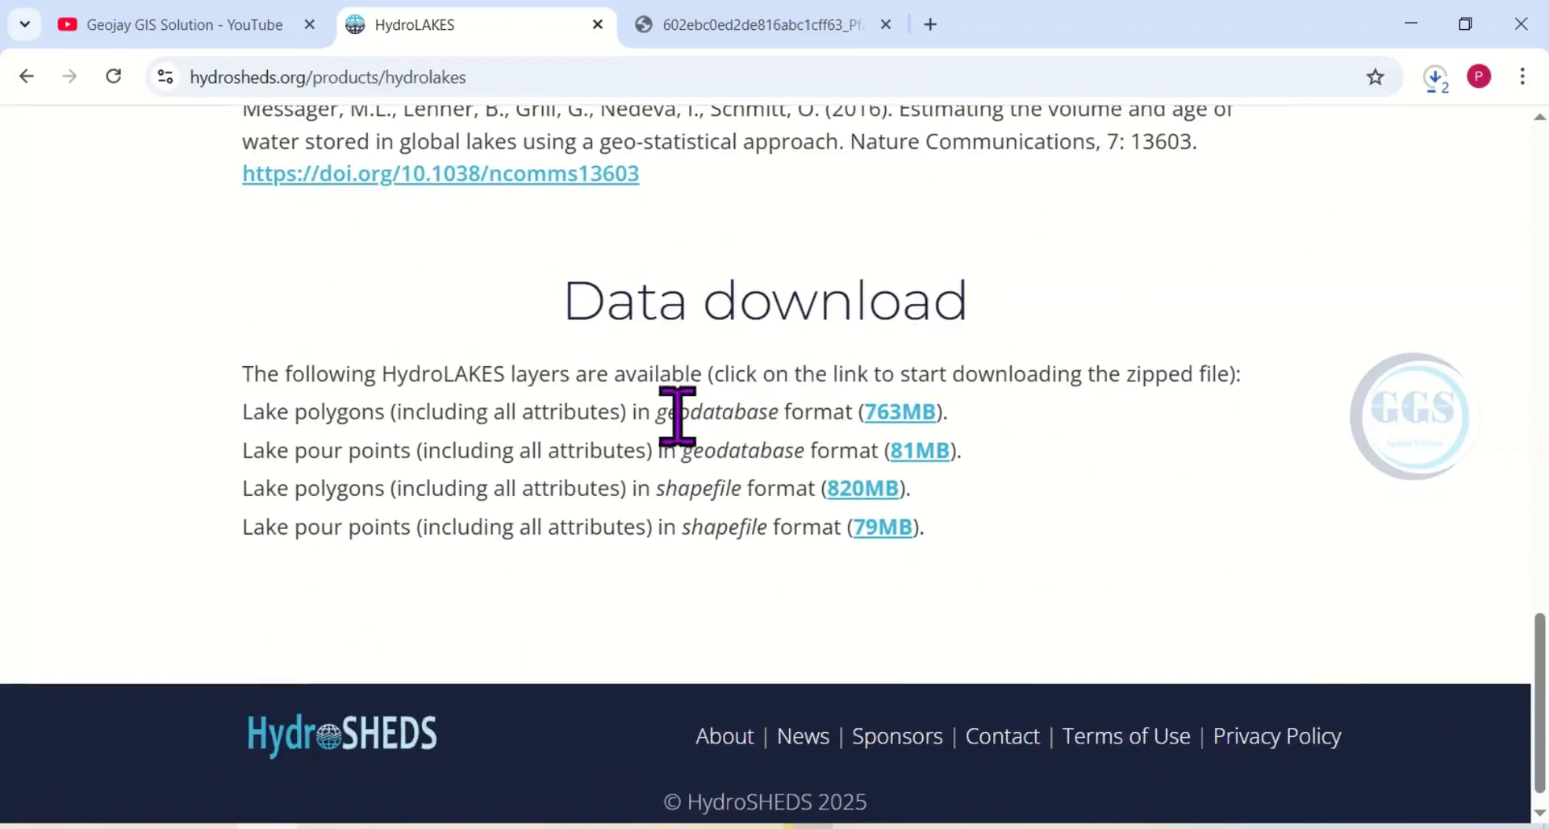
Download the HydroLAKES lake polygons and the lake pour points, both in shapefile format.
left_click_drag(667, 413, 733, 420)
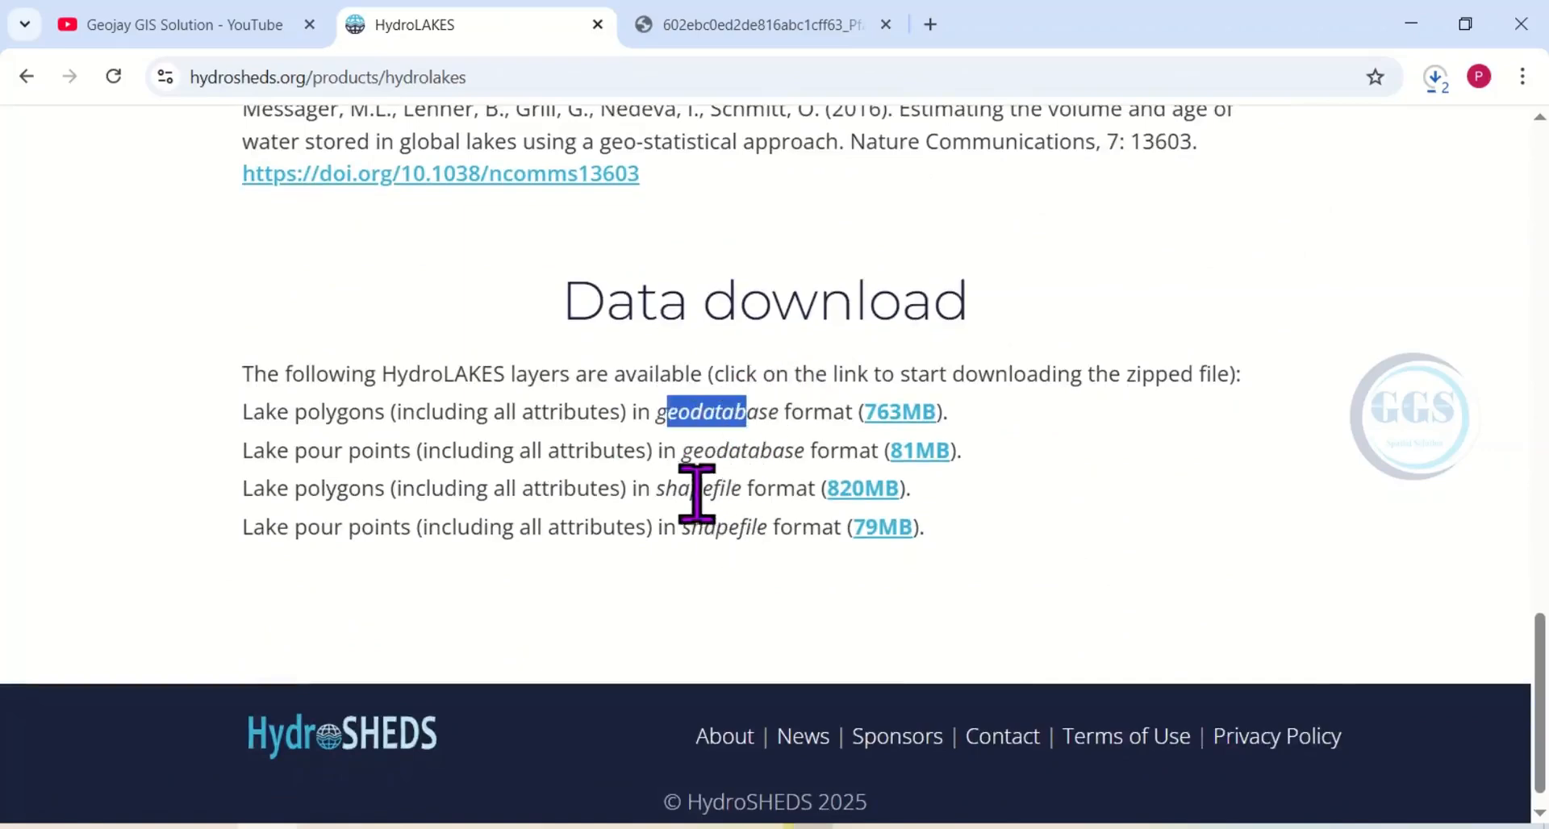
left_click_drag(691, 492, 729, 497)
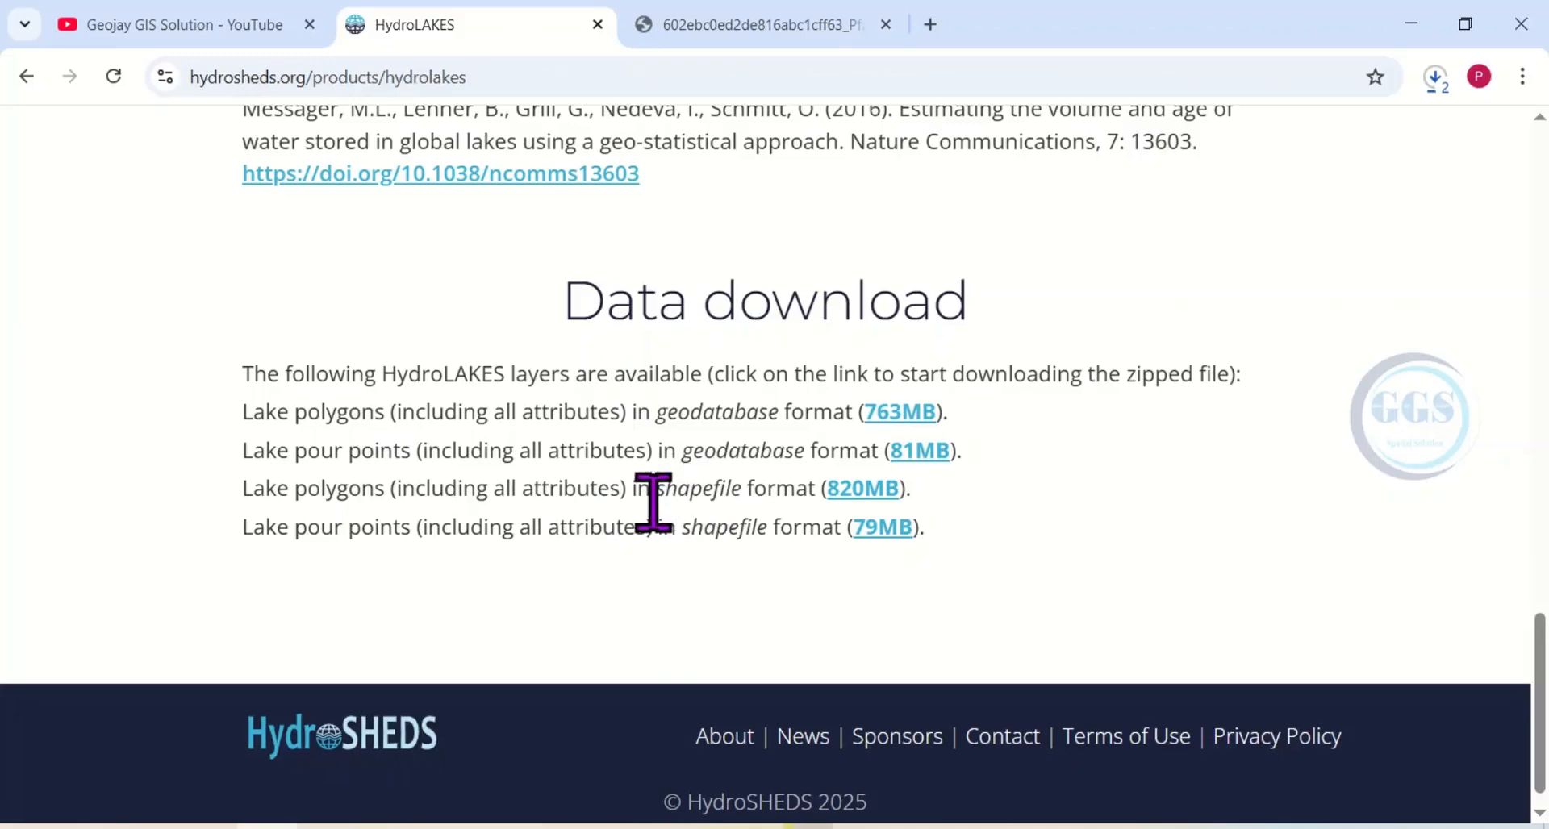
left_click(839, 488)
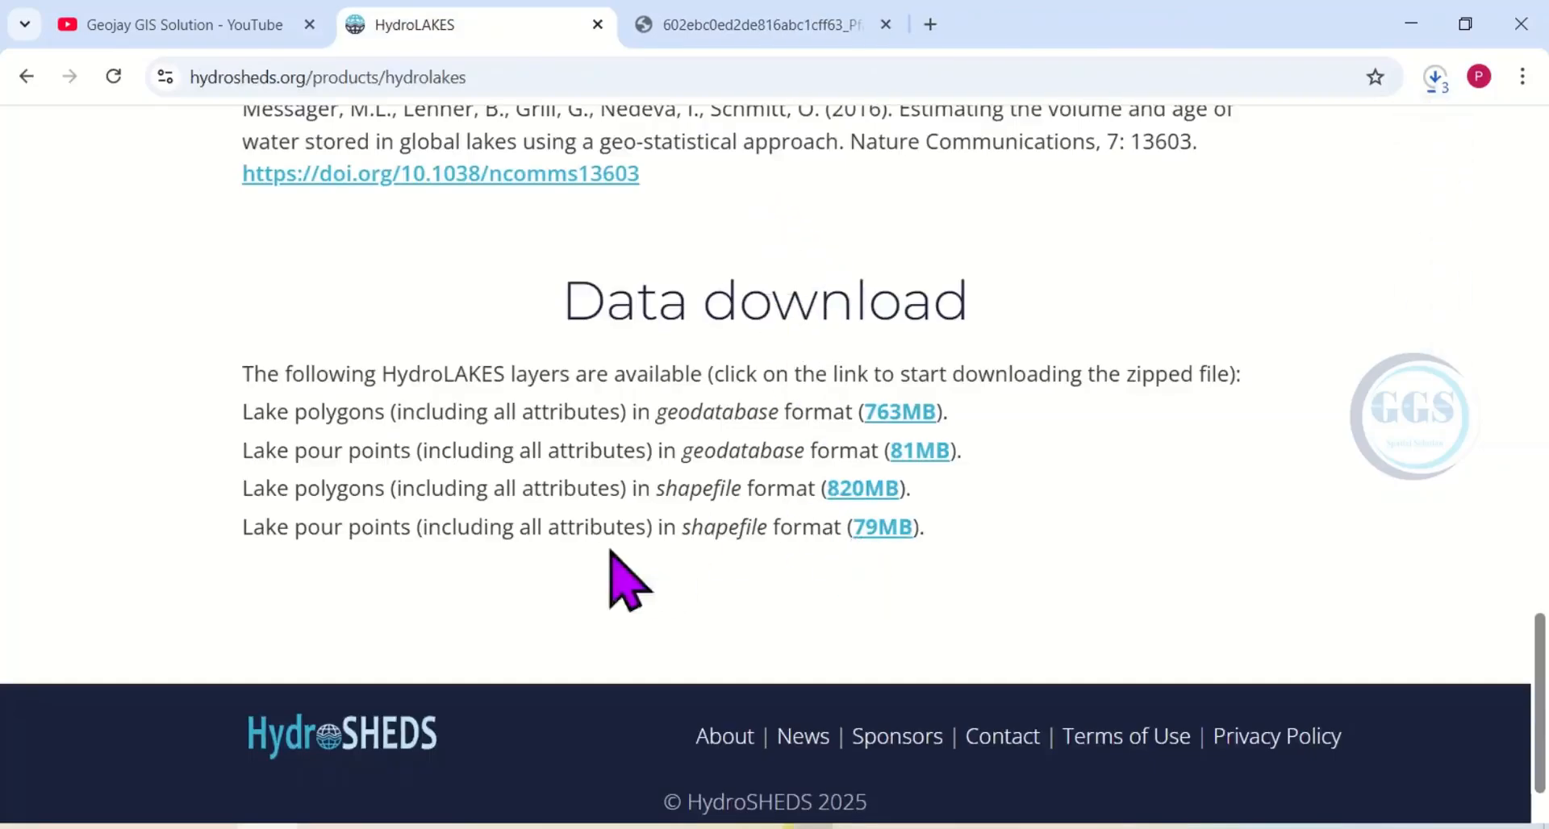
left_click_drag(264, 535, 491, 532)
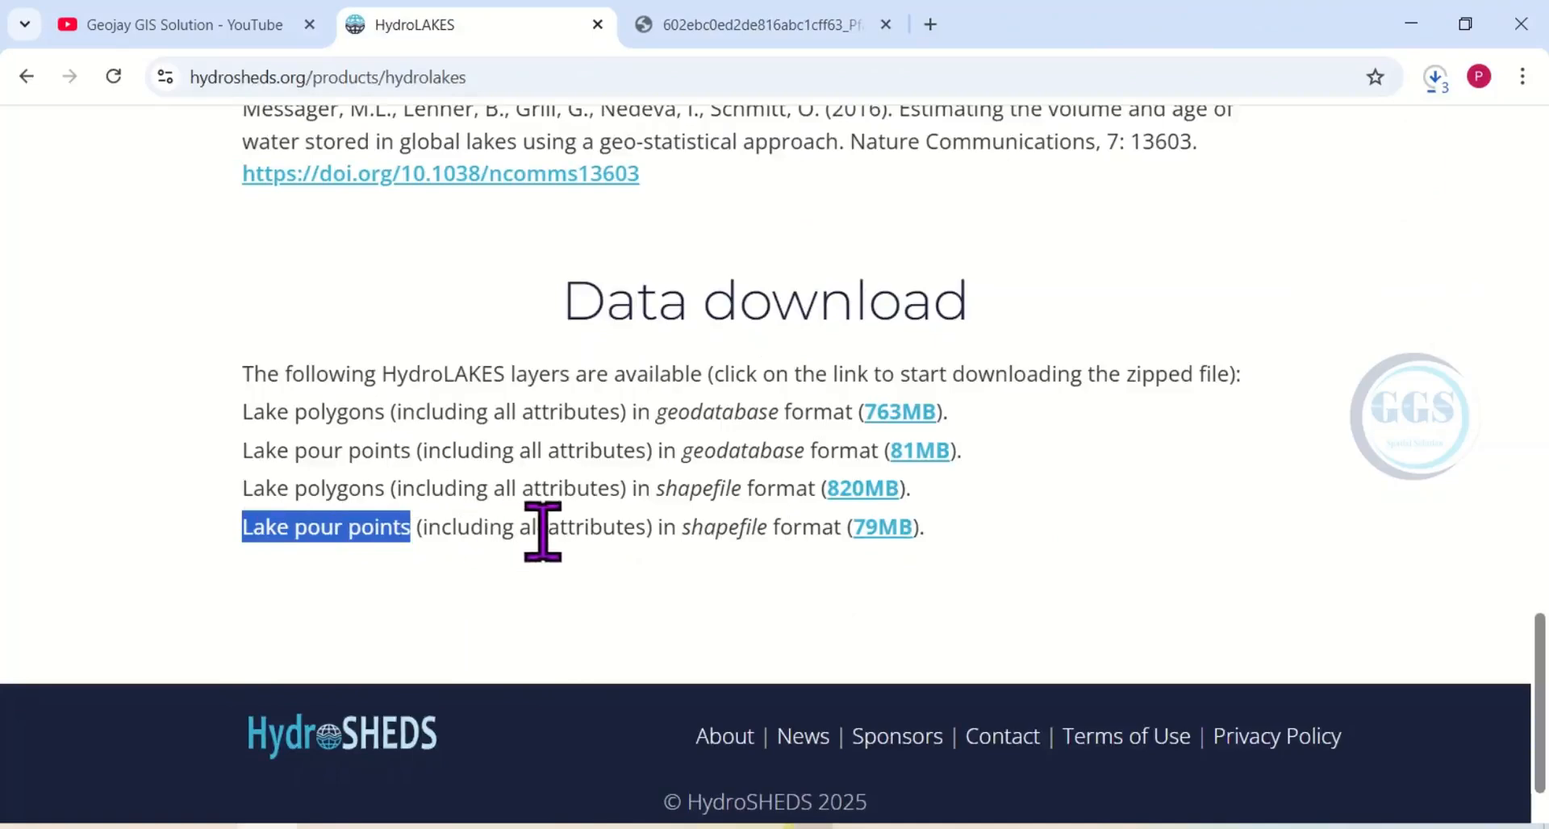
left_click(871, 528)
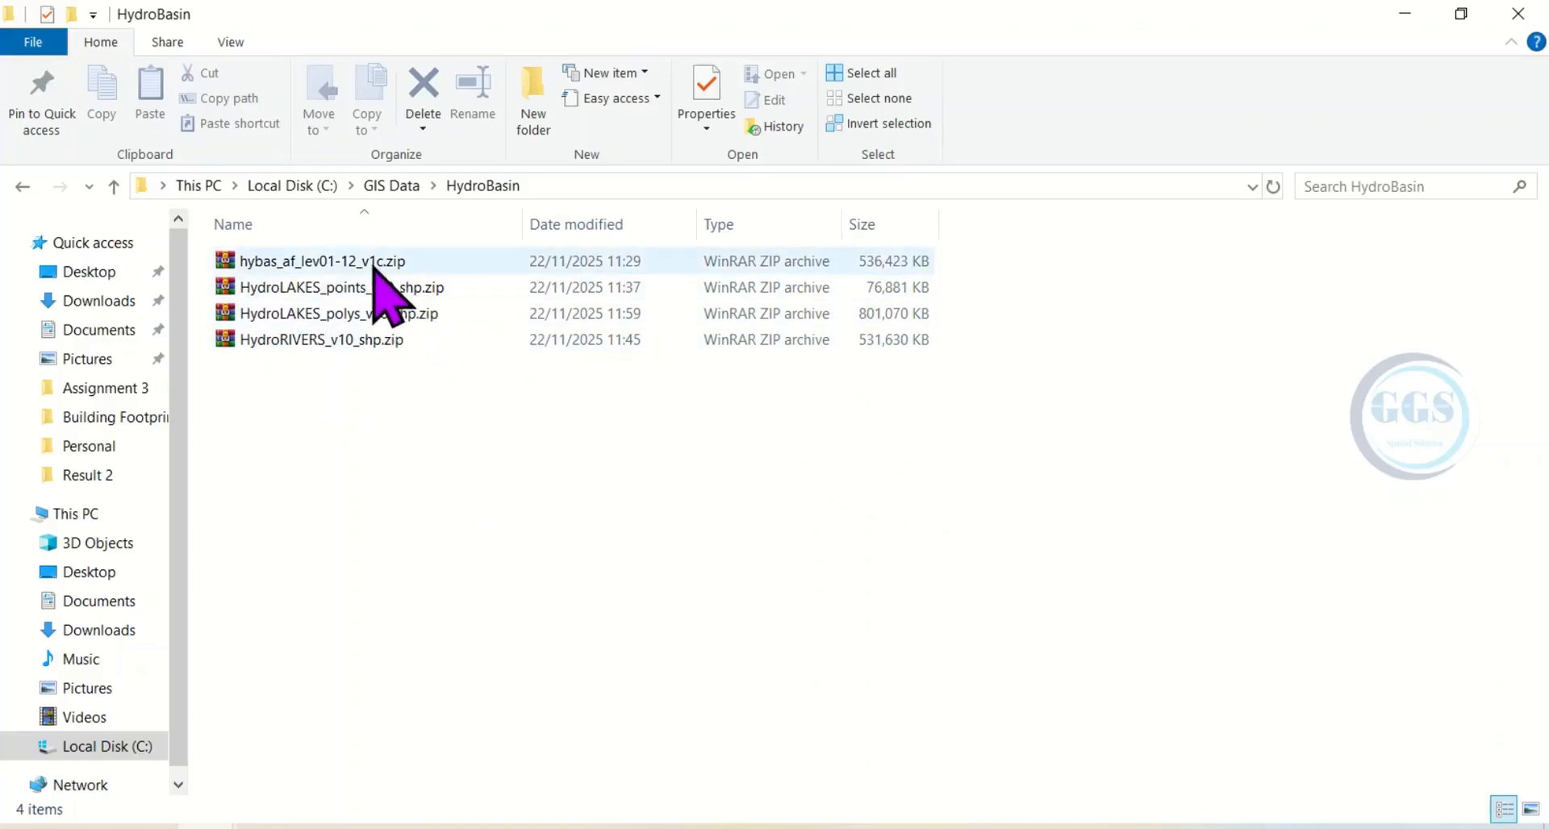
In the HydroBasin folder, extract hybas_af_lev01-12_v1c.zip to C:\GIS Data\HydroBasin\hybas_af_lev01-12_v1c.
left_click(349, 261)
left_click(355, 345)
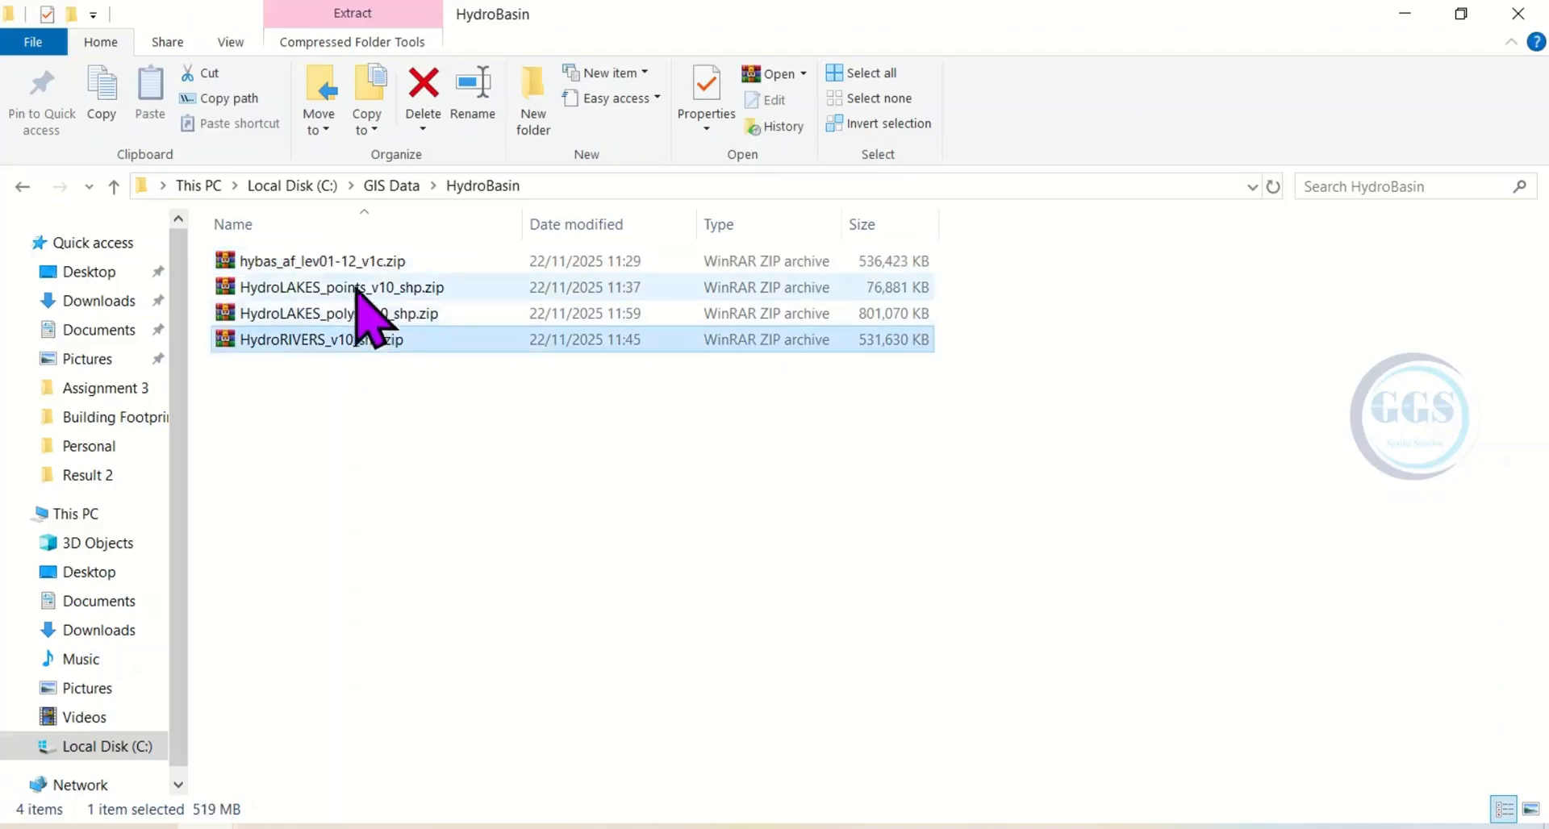
left_click(351, 262)
right_click(349, 261)
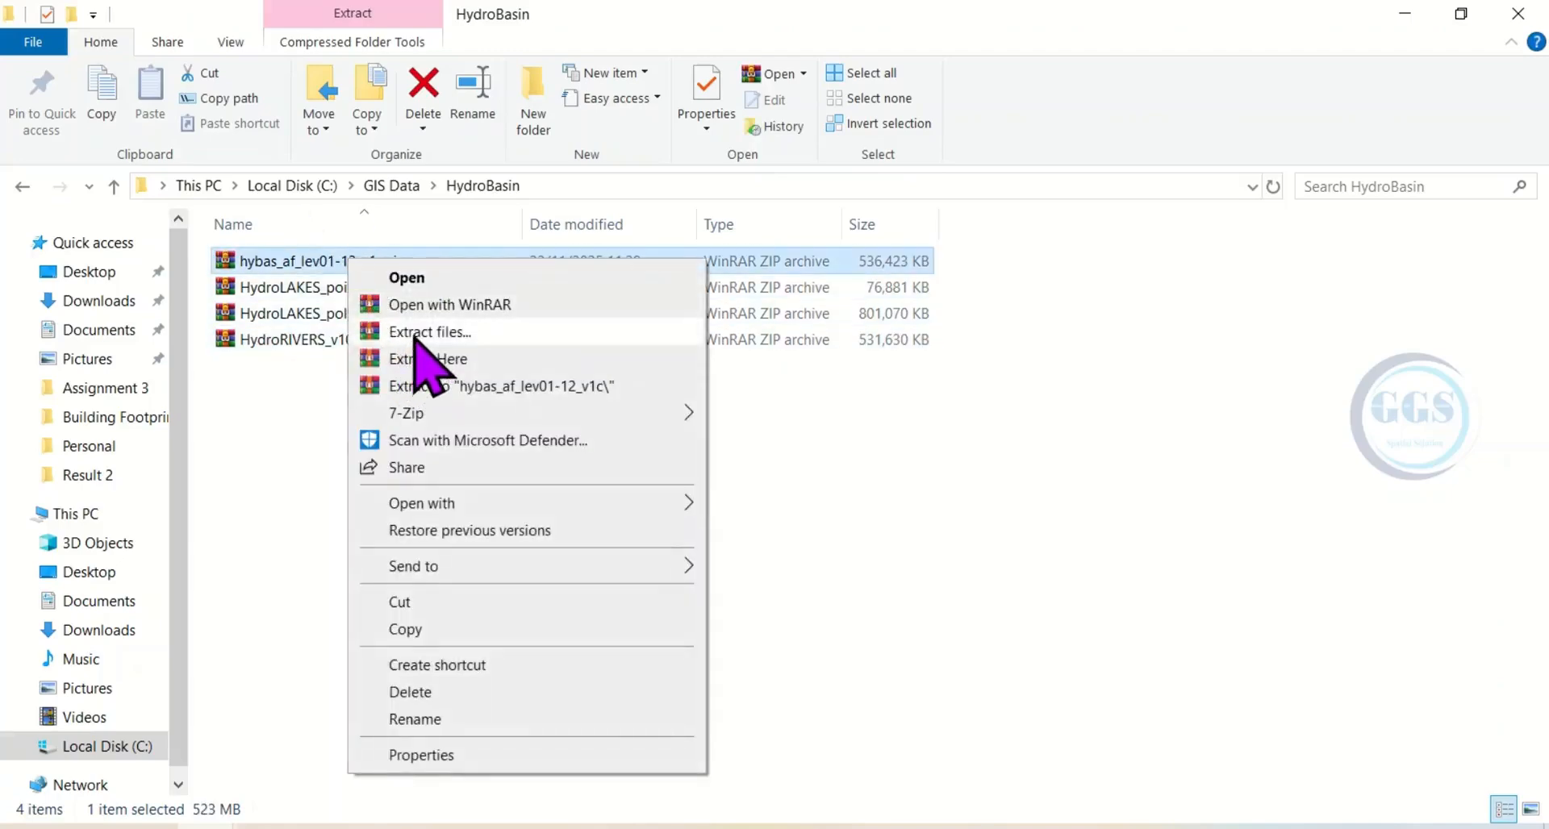
left_click(419, 331)
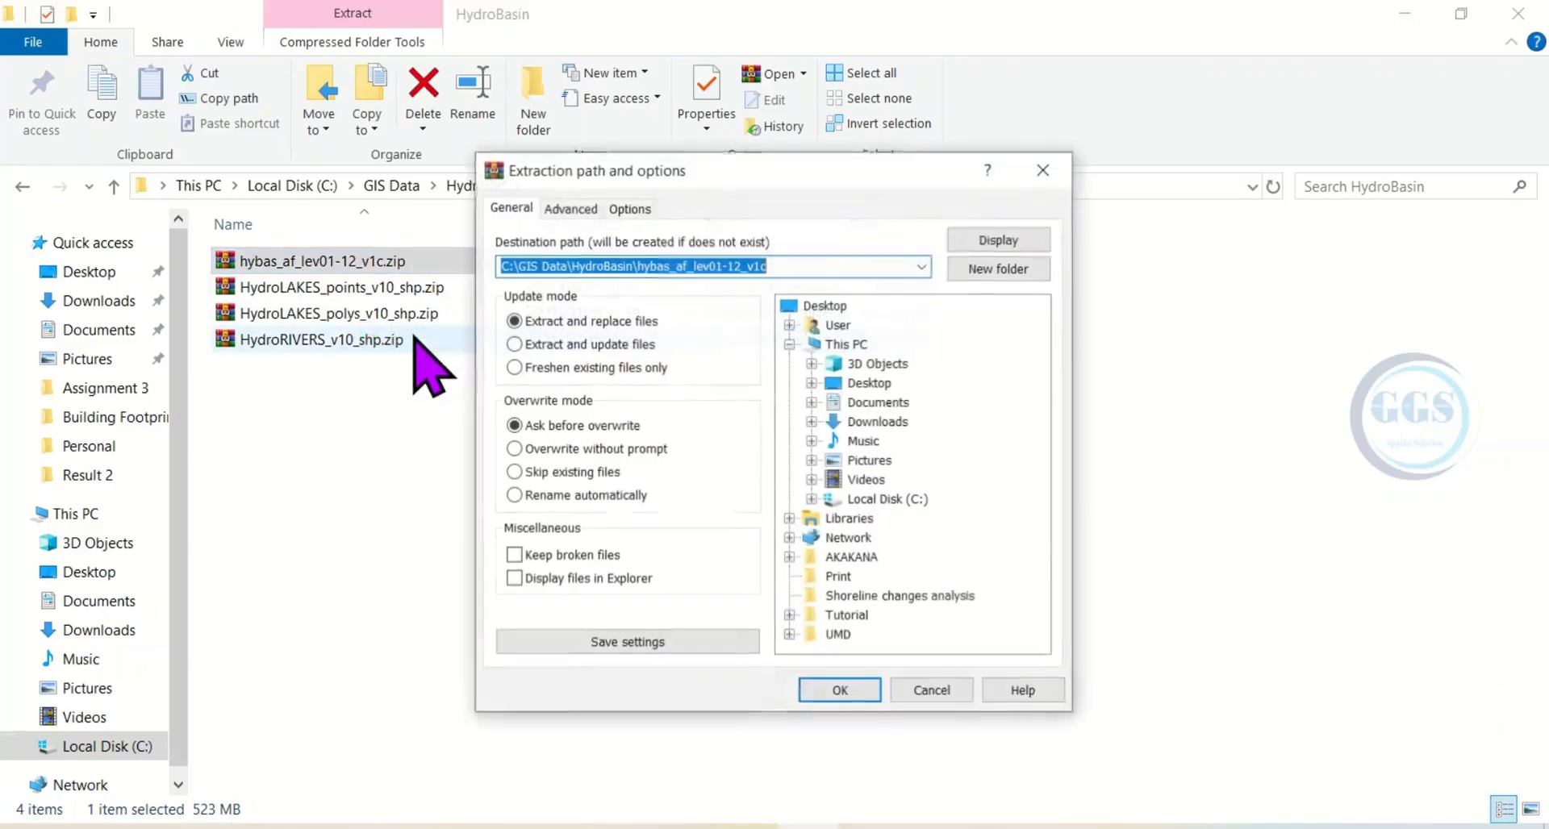
left_click(846, 692)
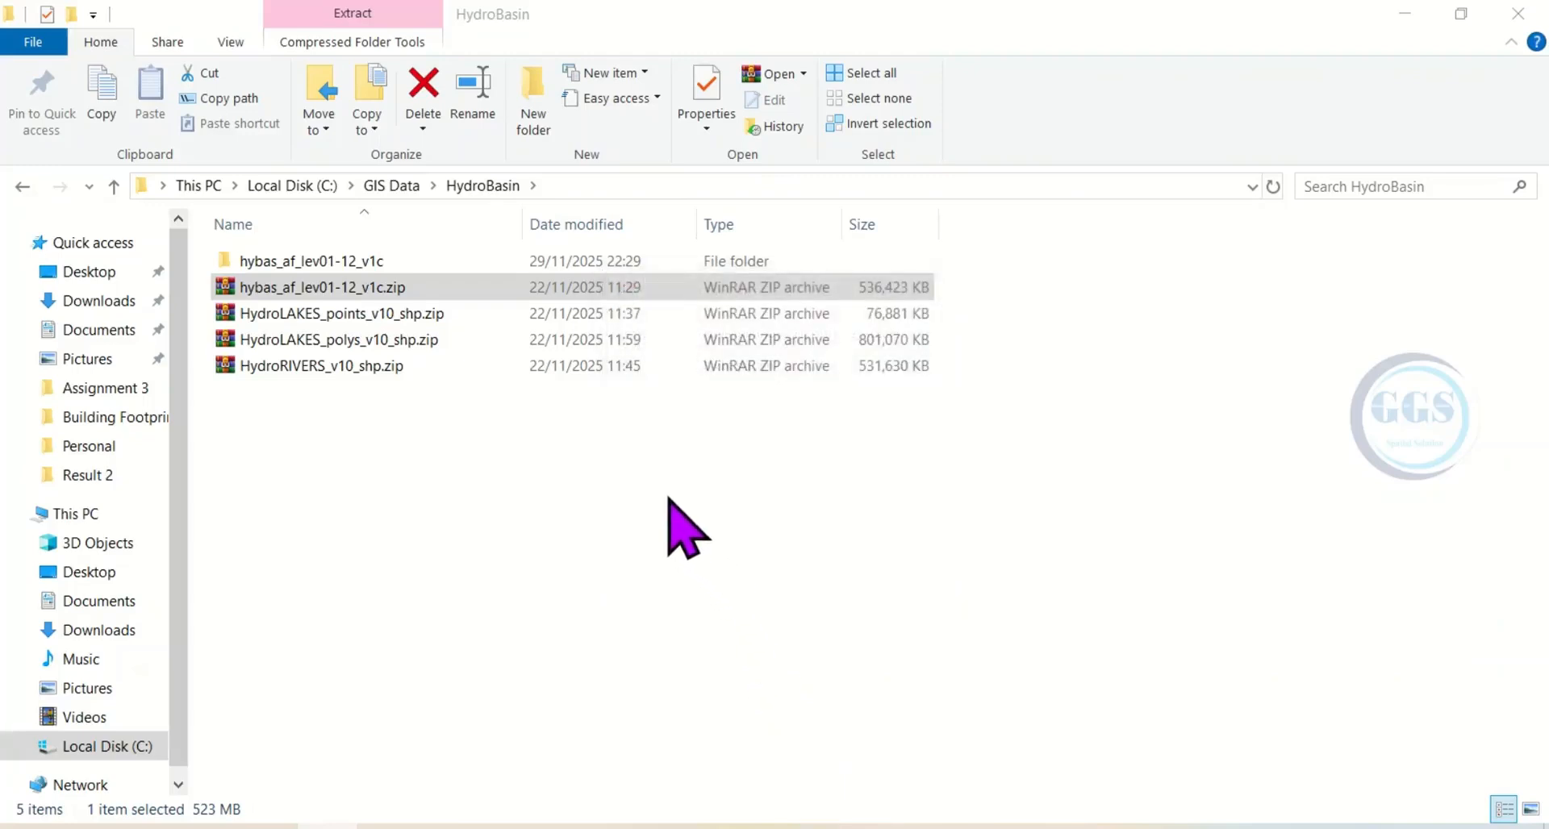
Extract HydroRIVERS_v10_shp.zip to C:\GIS Data\HydroBasin\HydroRIVERS_v10_shp.
left_click(375, 370)
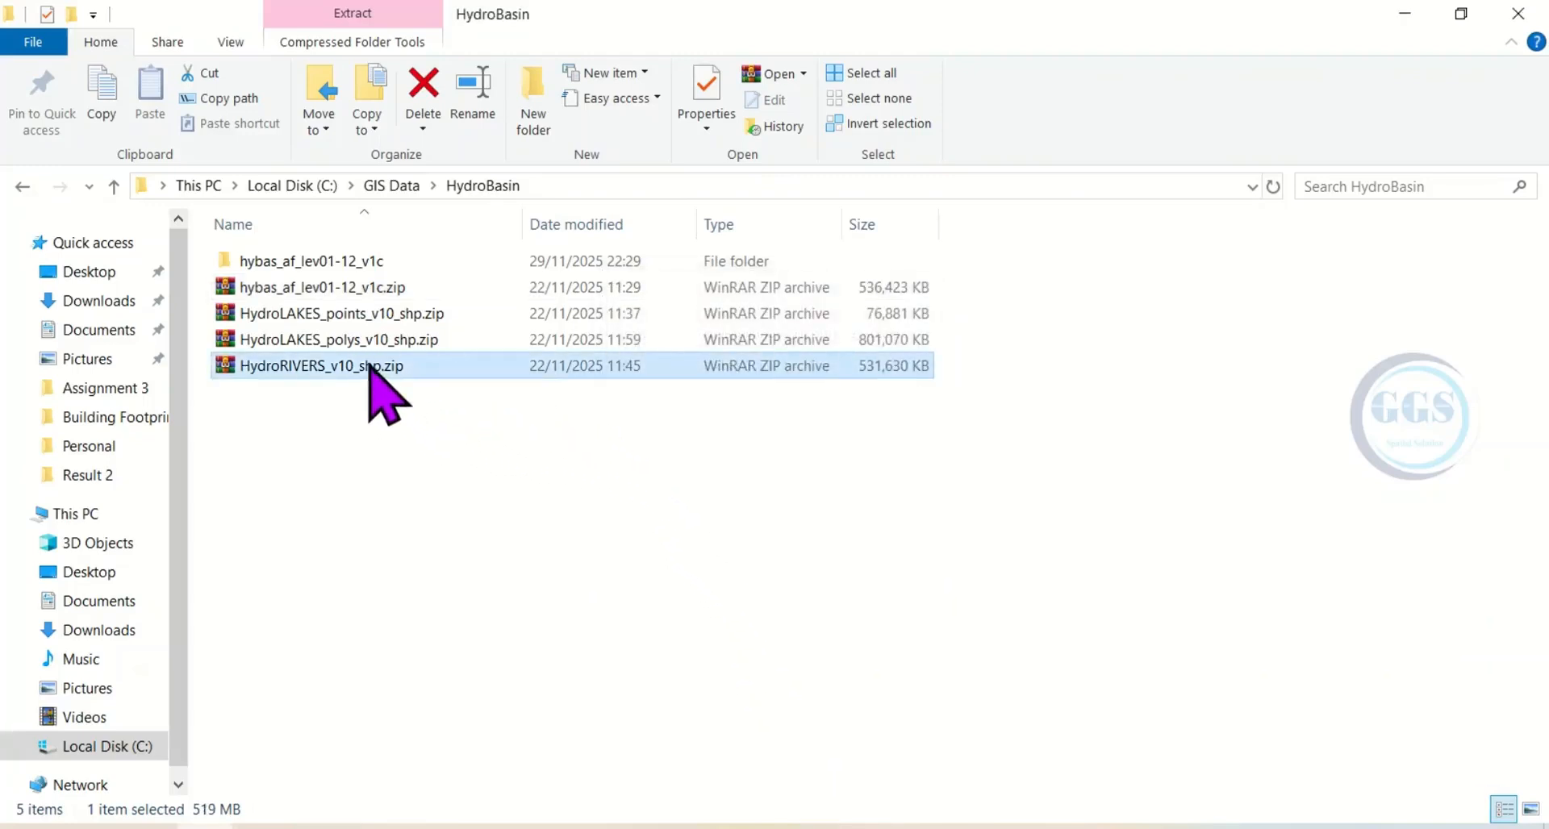
right_click(368, 365)
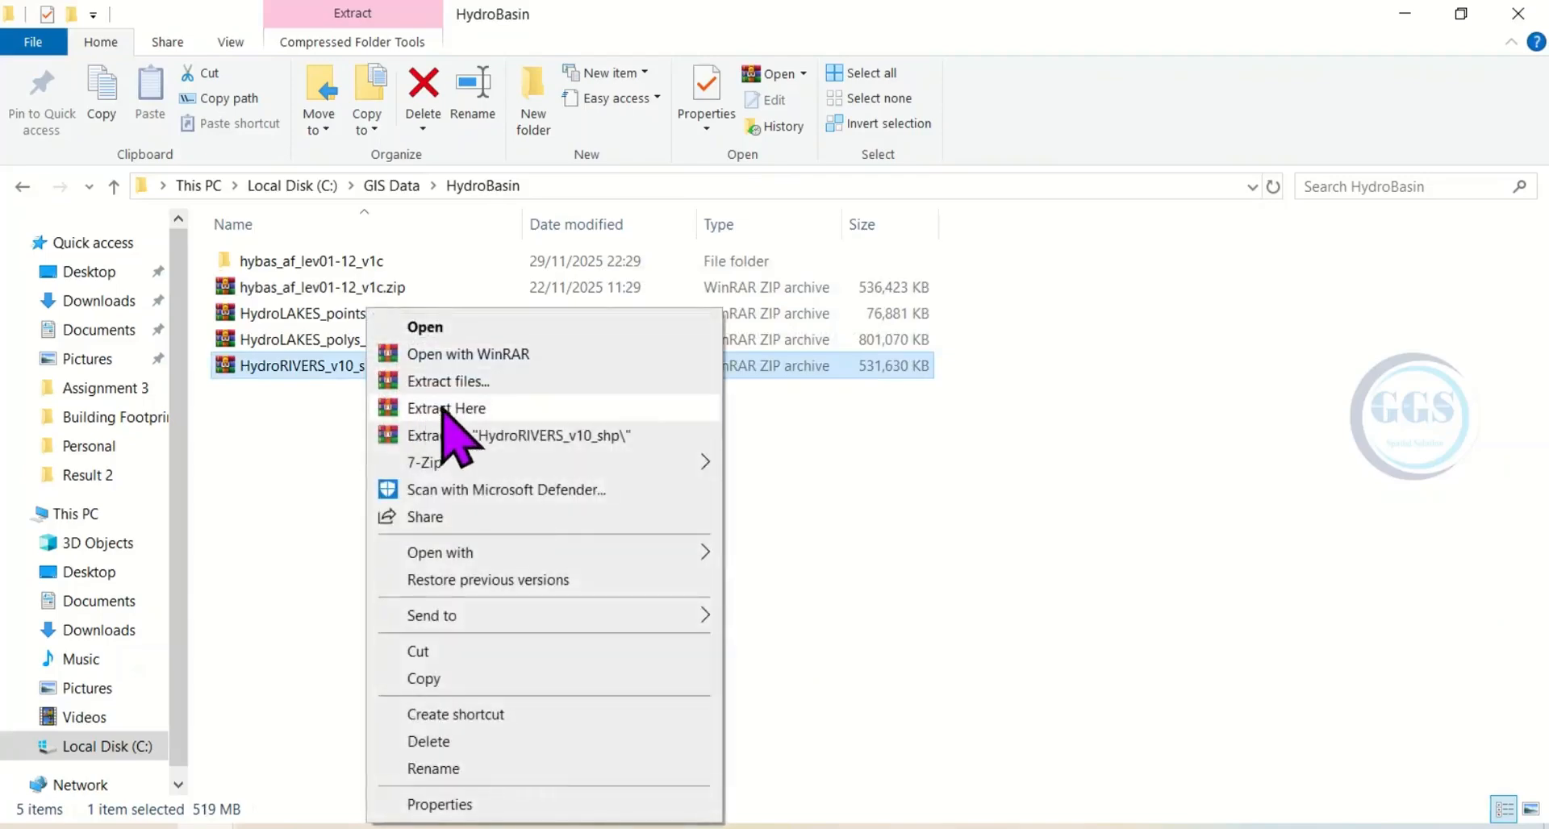
left_click(477, 382)
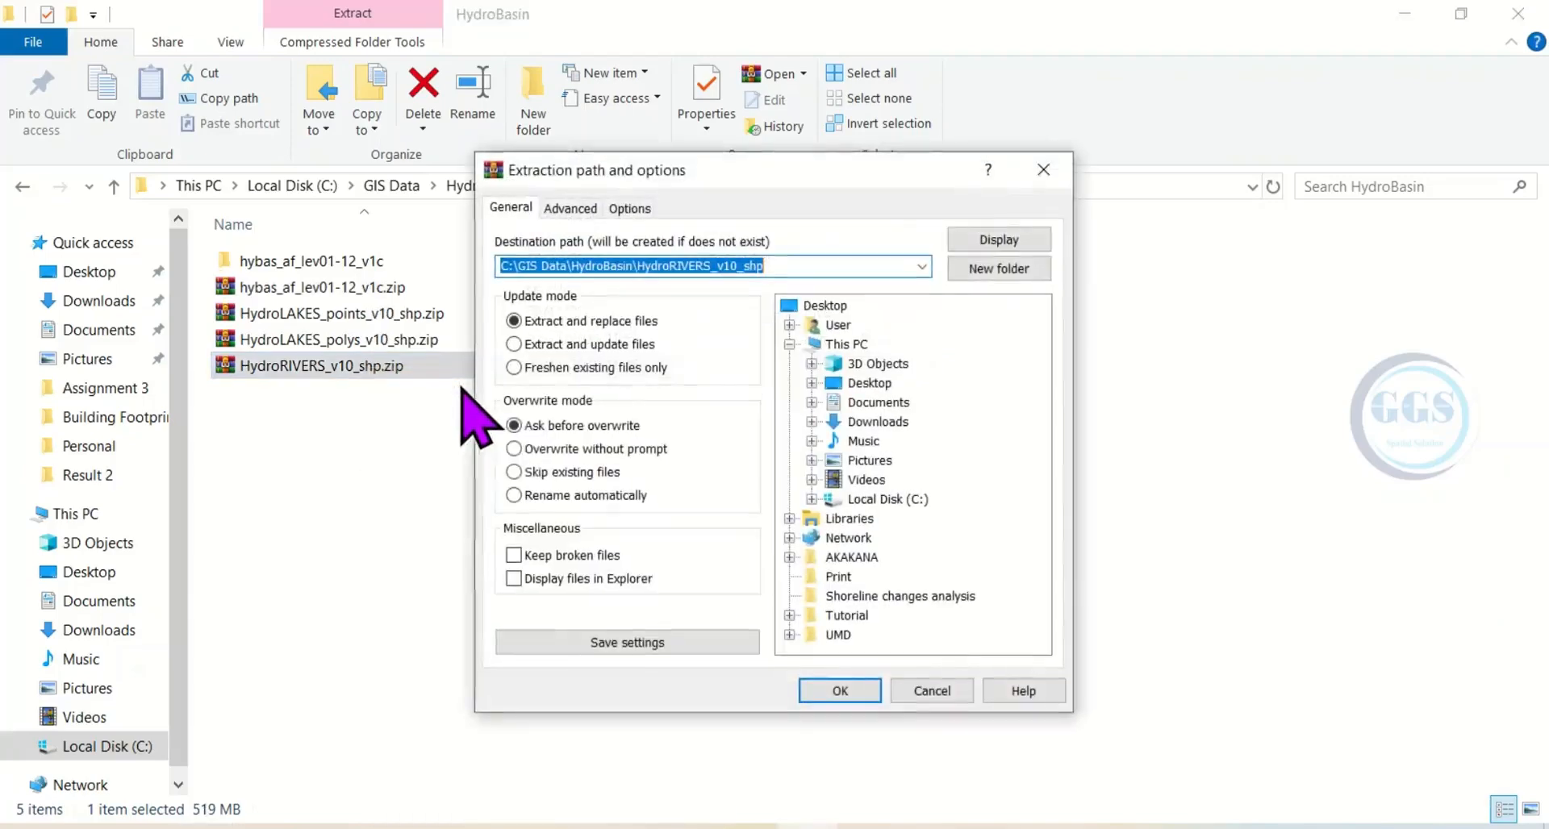
left_click(835, 692)
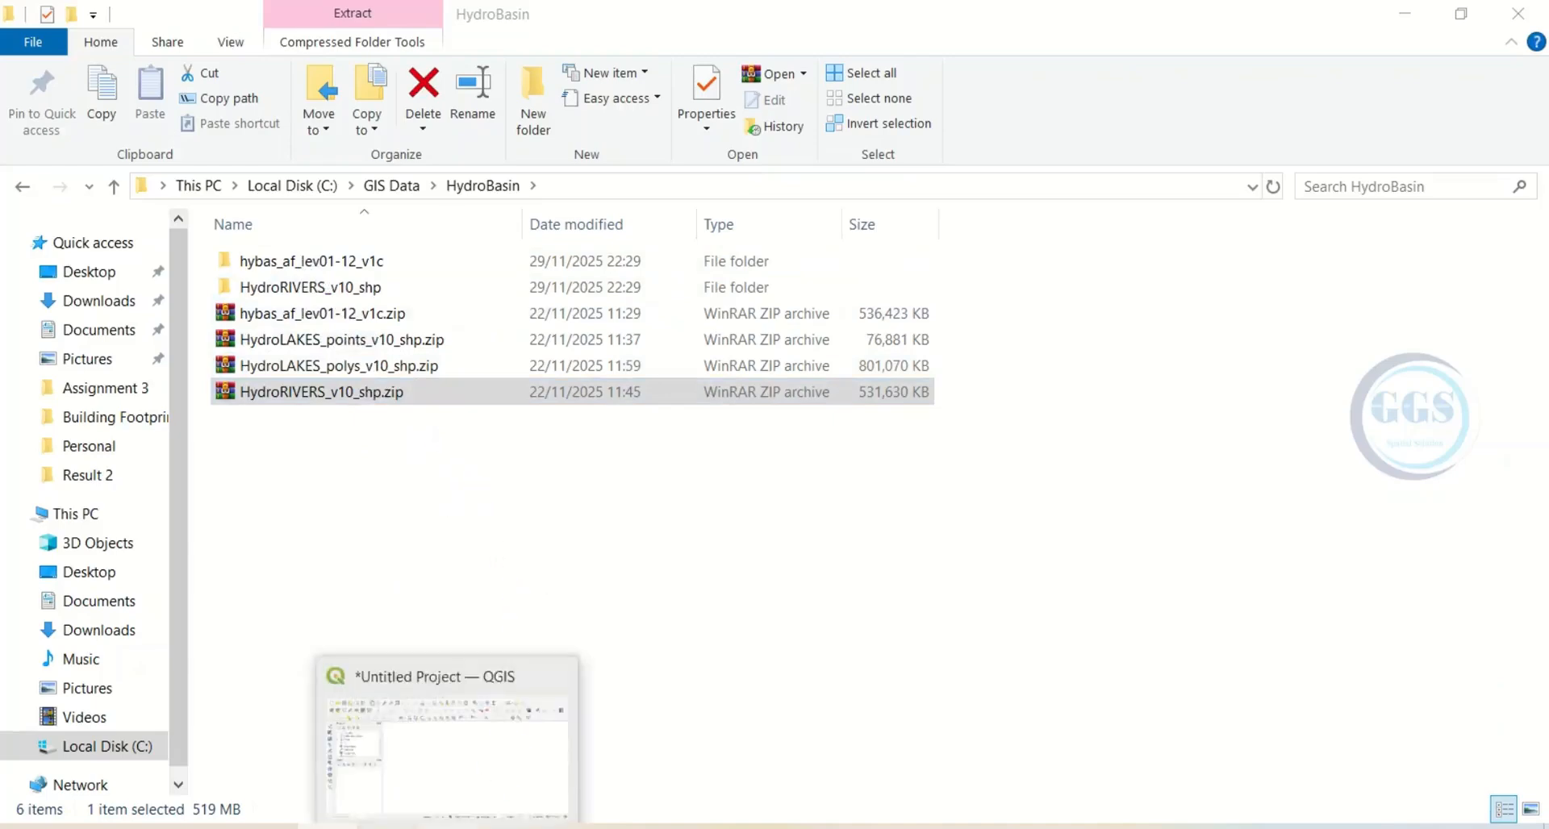
Switch to QGIS, start adding a vector layer and browse to the hybas_af_lev01-12_v1c folder inside HydroBasin.
left_click(477, 763)
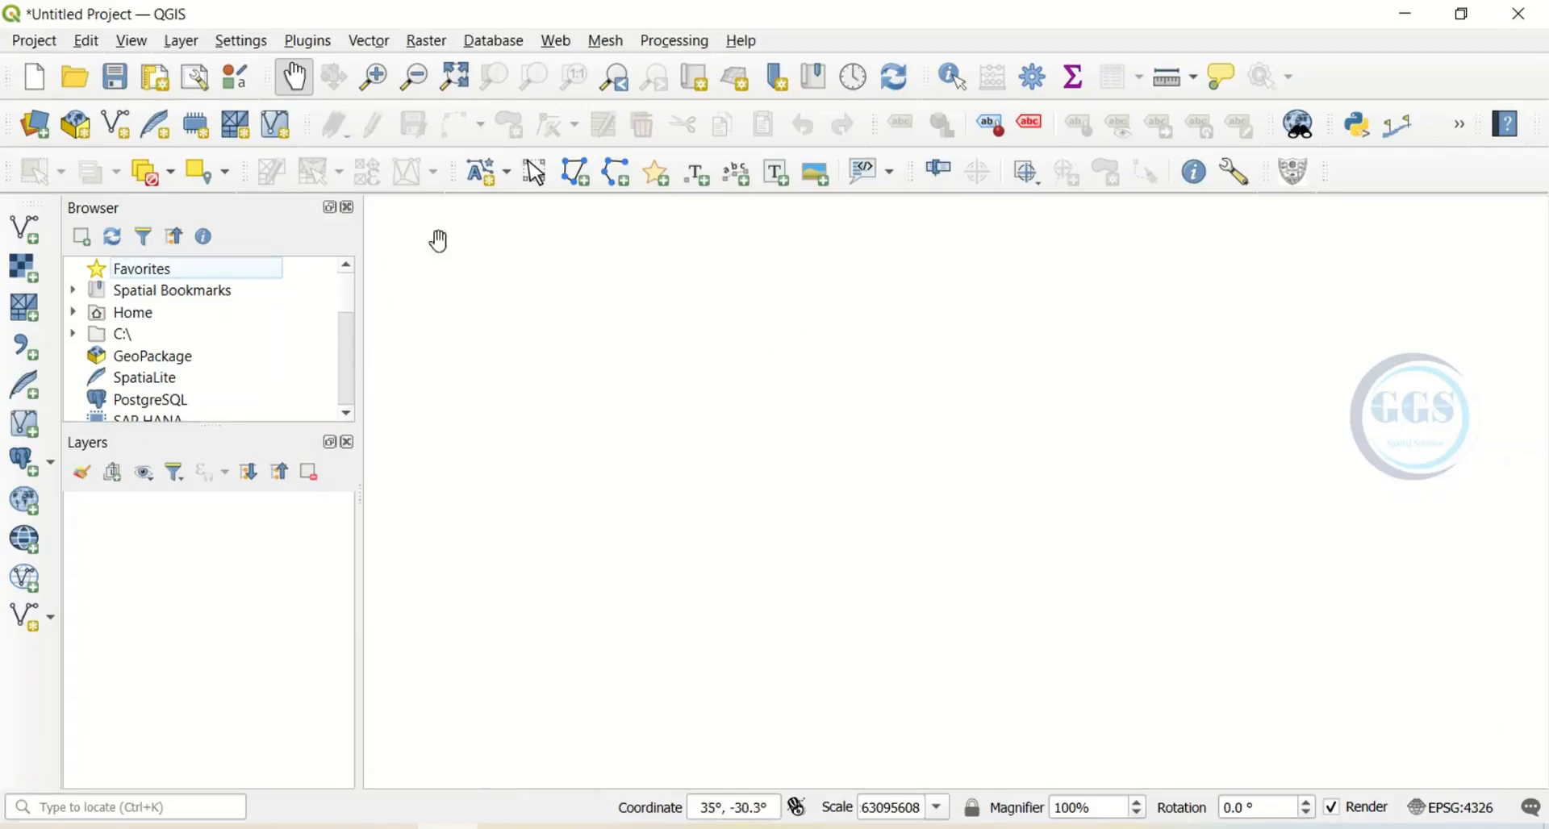
left_click(18, 230)
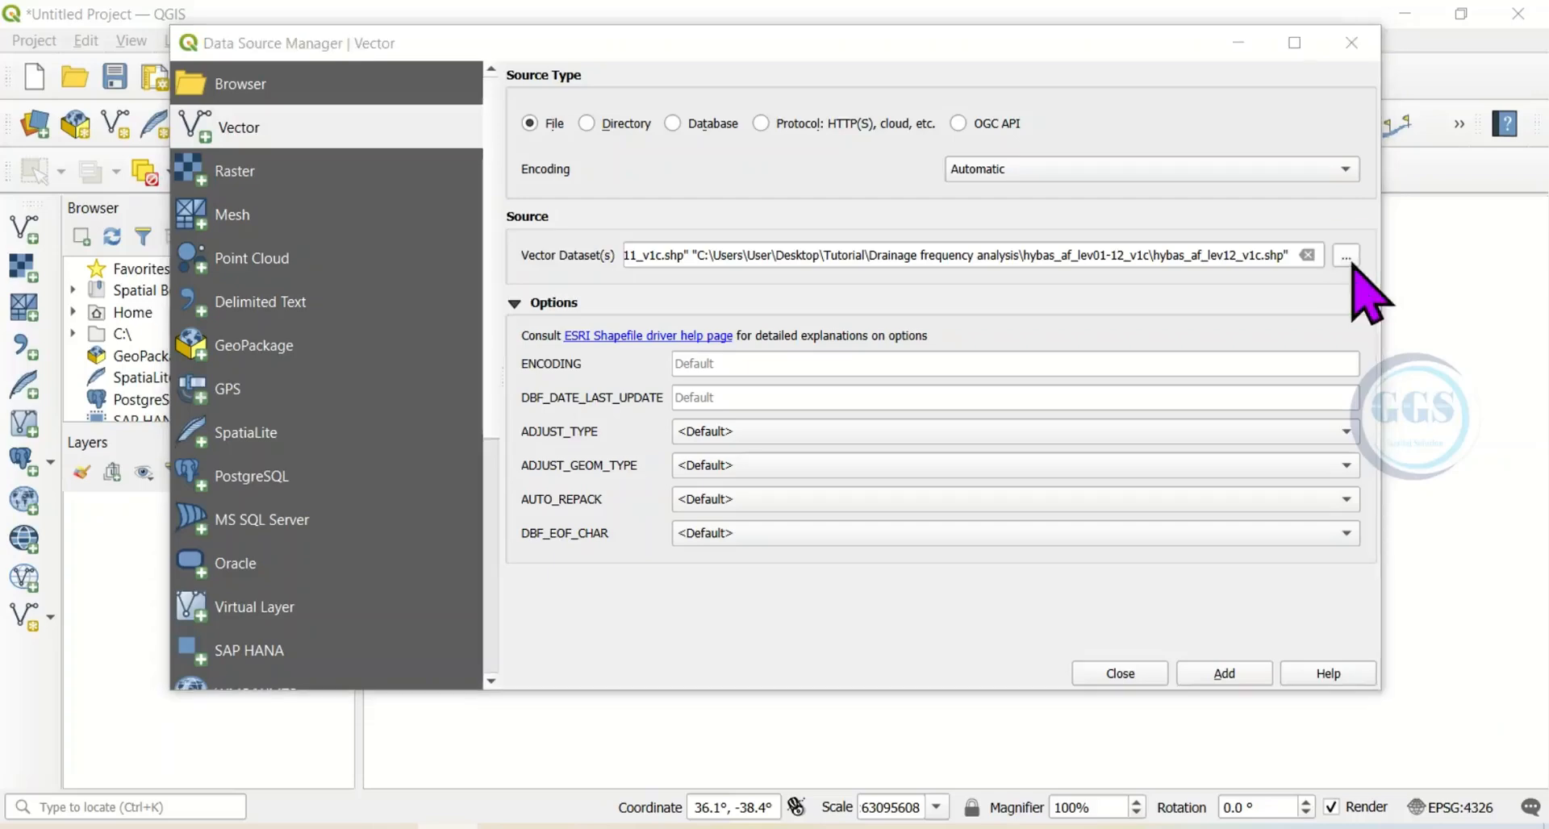
left_click(1347, 258)
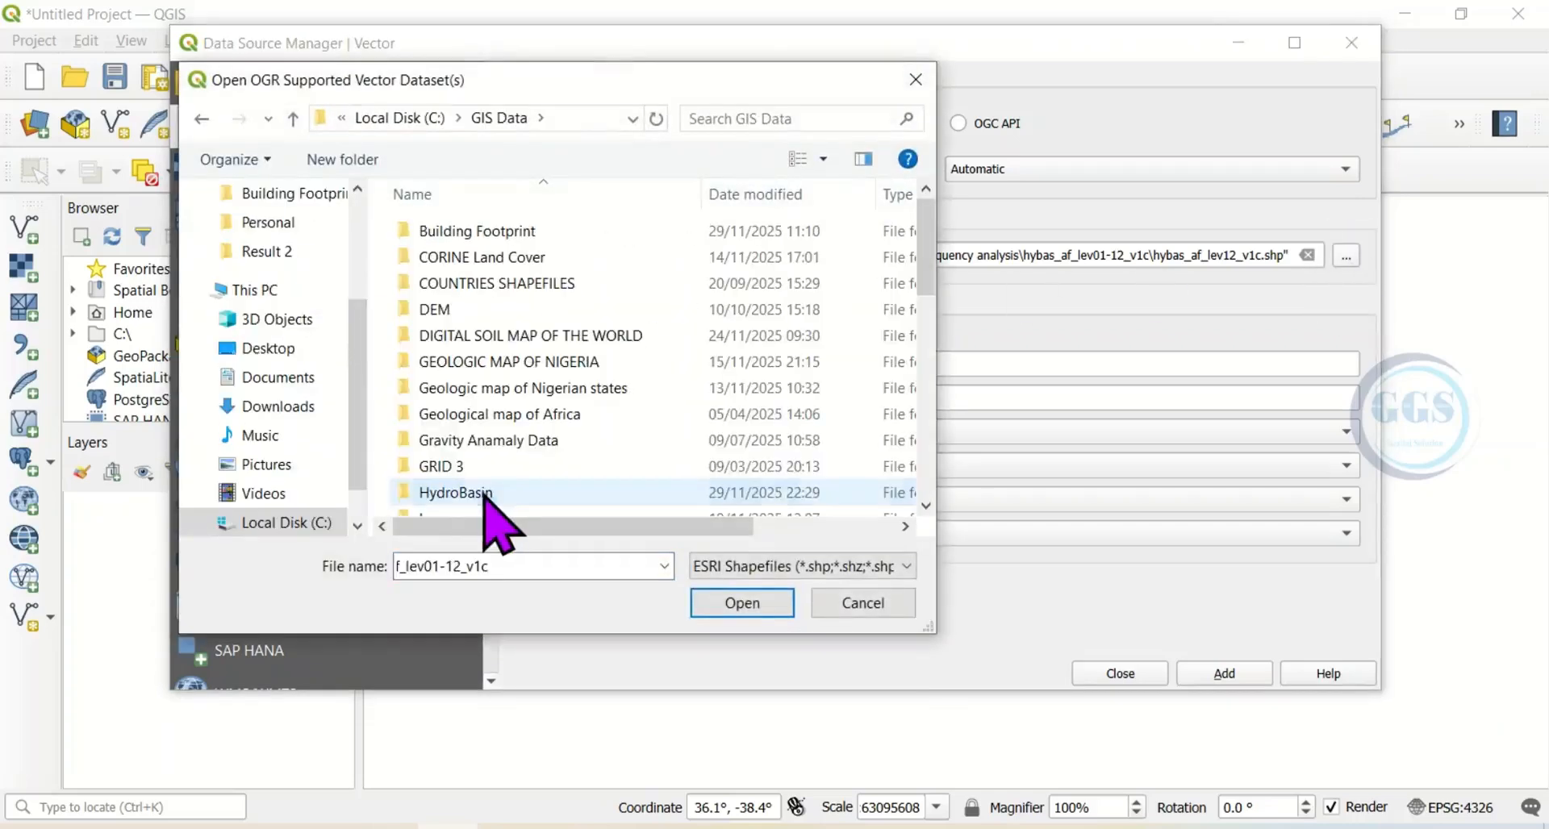
double_click(484, 497)
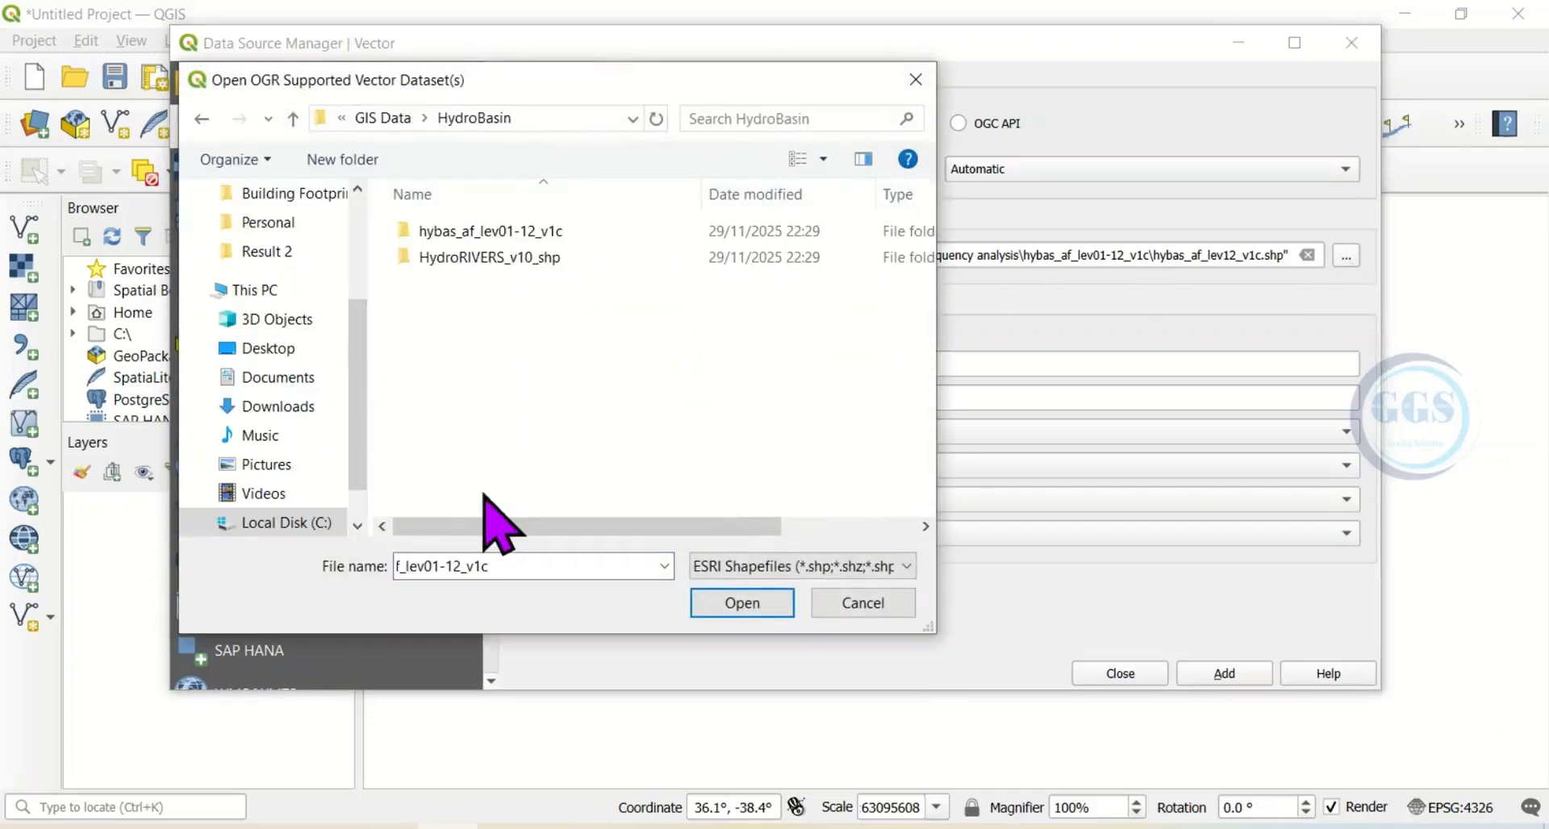
left_click(497, 232)
double_click(501, 234)
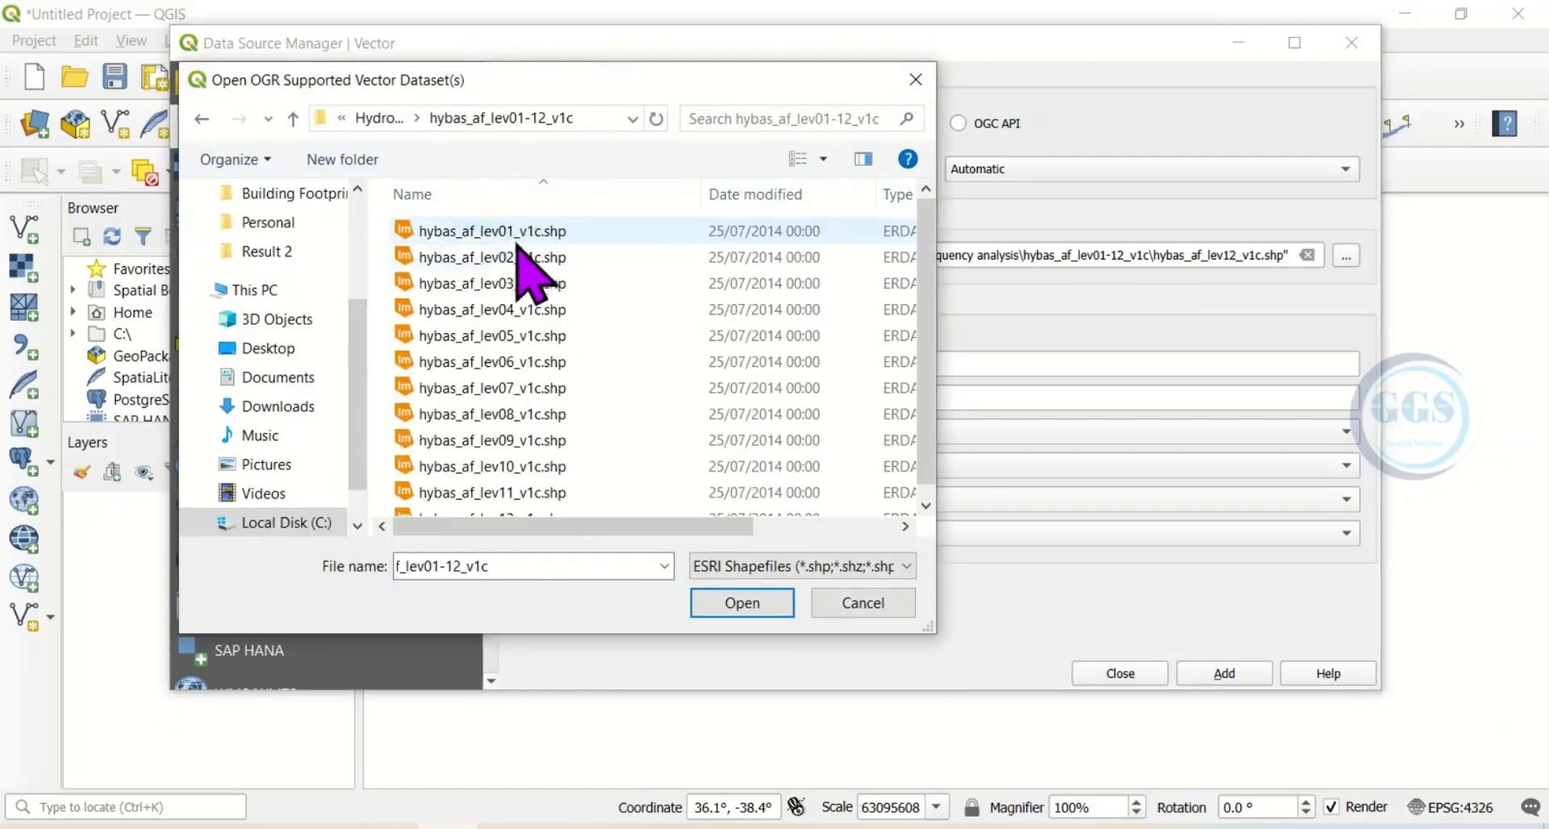
Select all twelve shapefiles from hybas_af_lev01_v1c.shp to hybas_af_lev12_v1c.shp and add them to the project as vector layers.
left_click(903, 568)
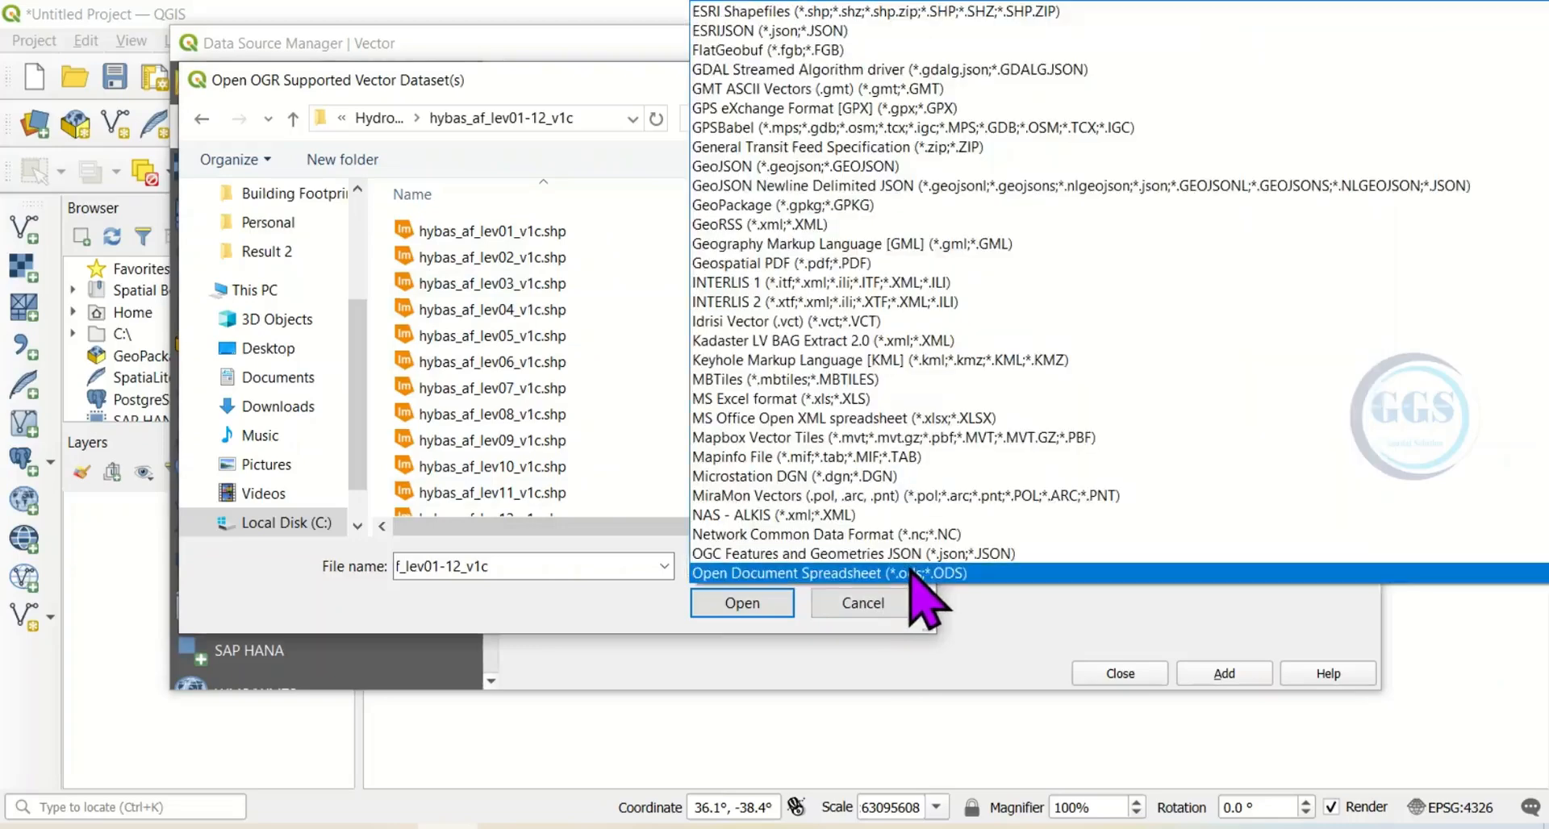
left_click(778, 12)
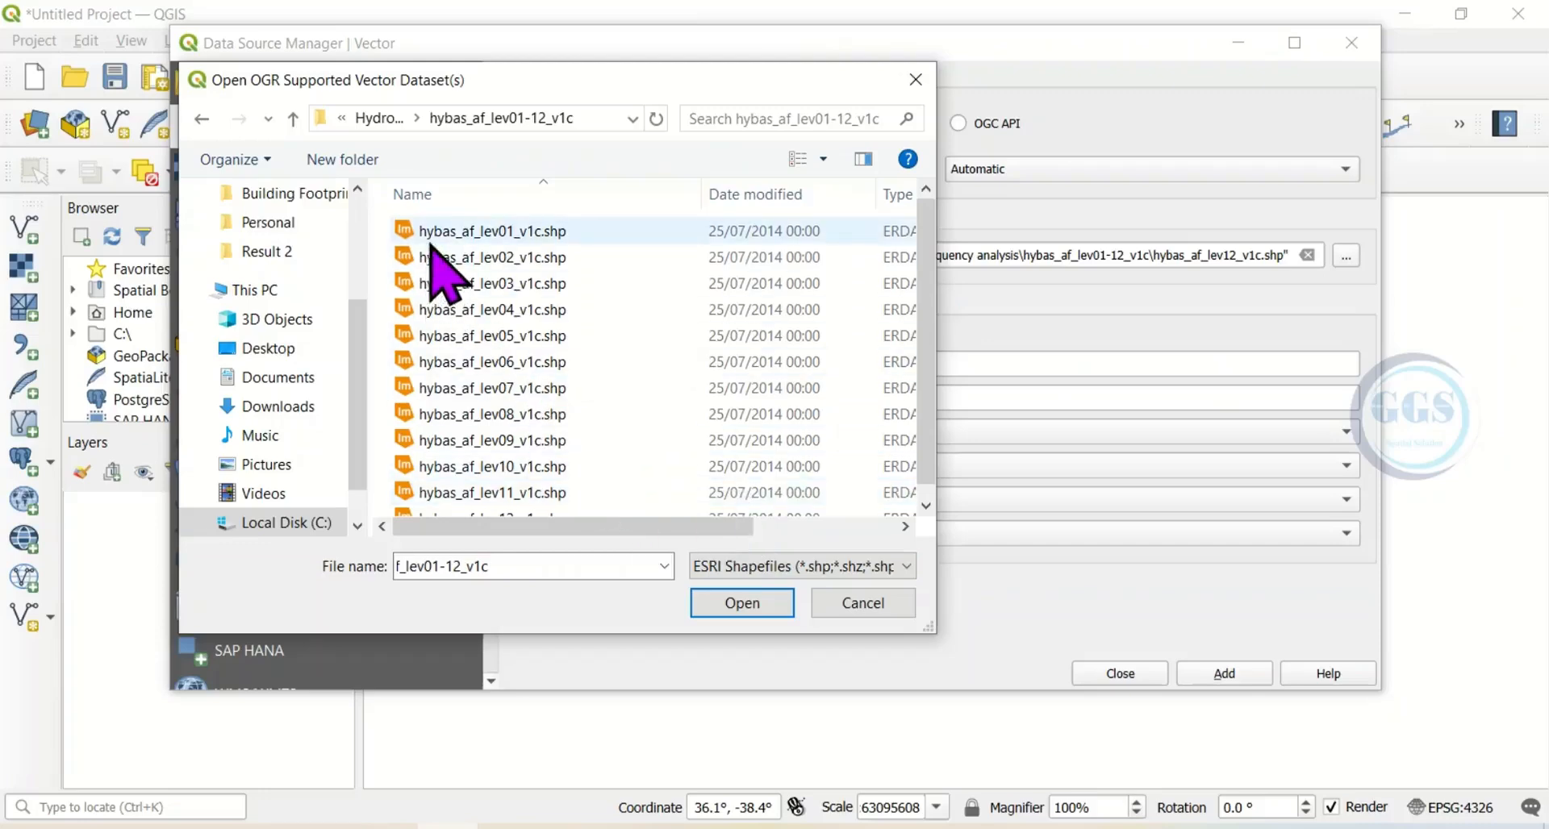
left_click(473, 233)
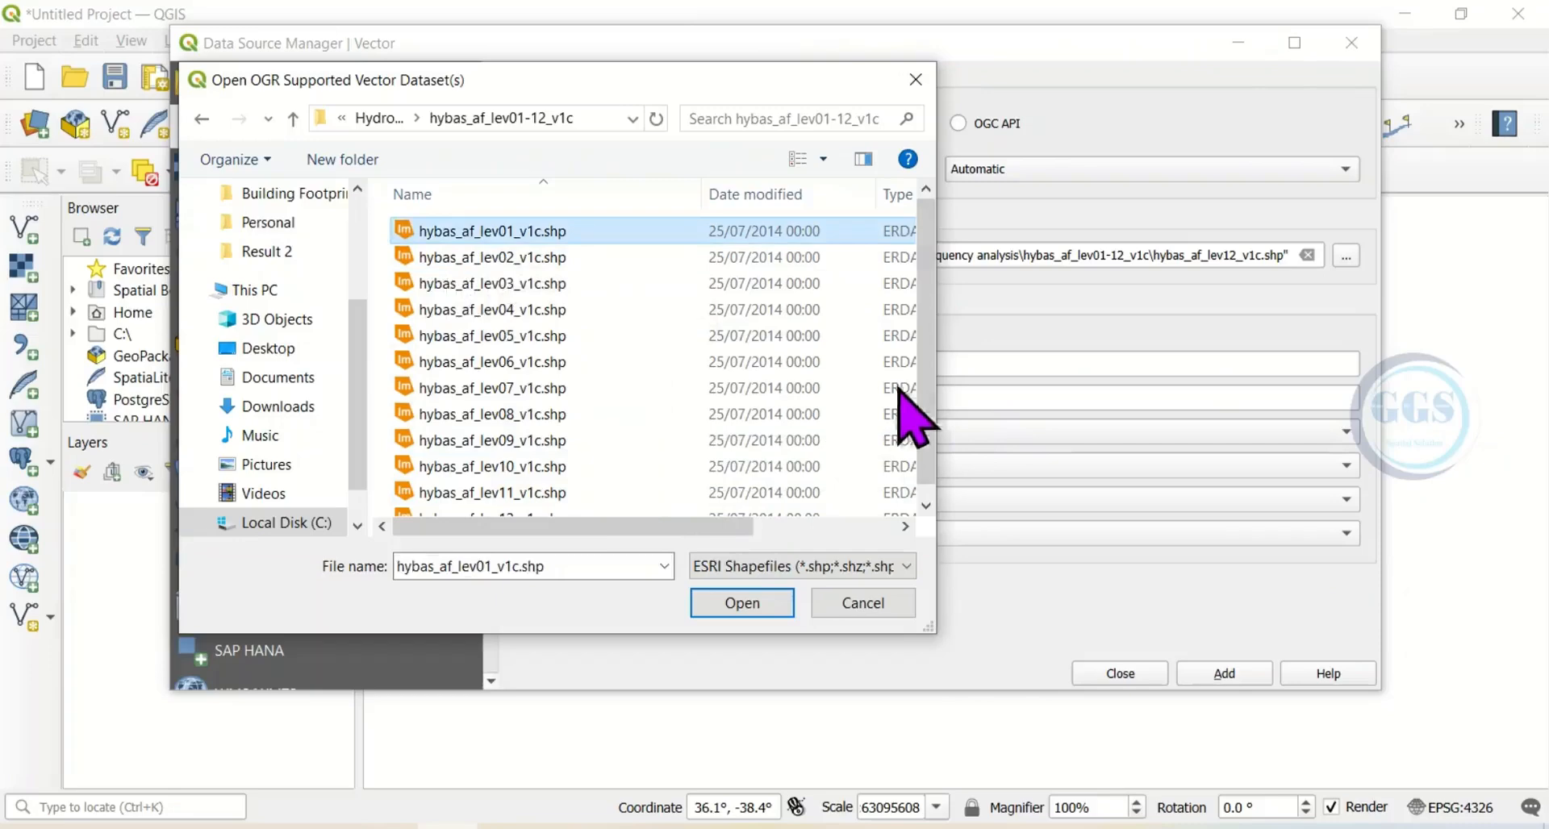
scroll(928, 508, "down", 1)
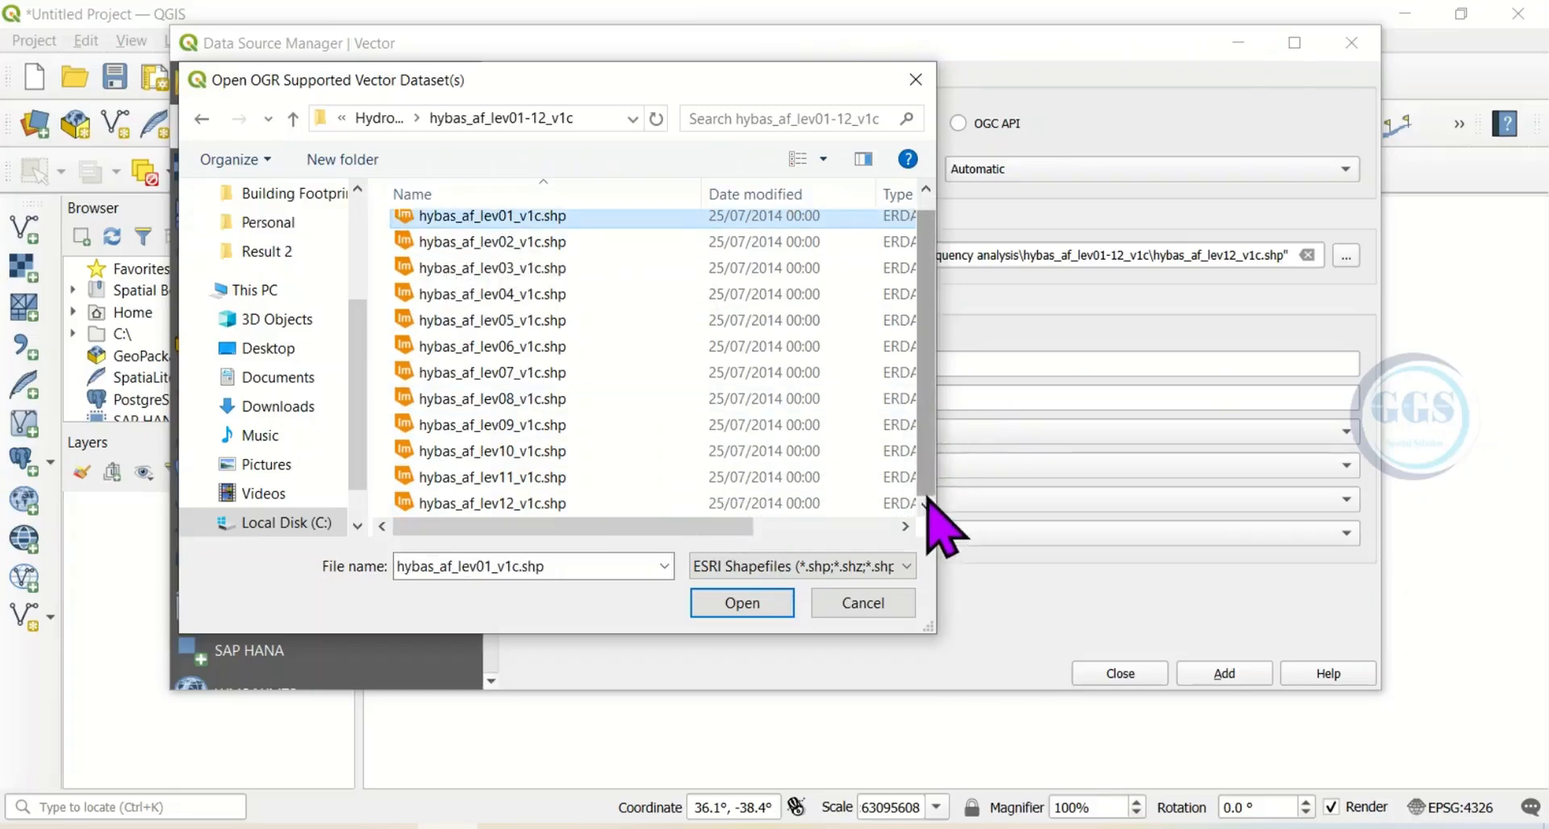
left_click(583, 503, "shift")
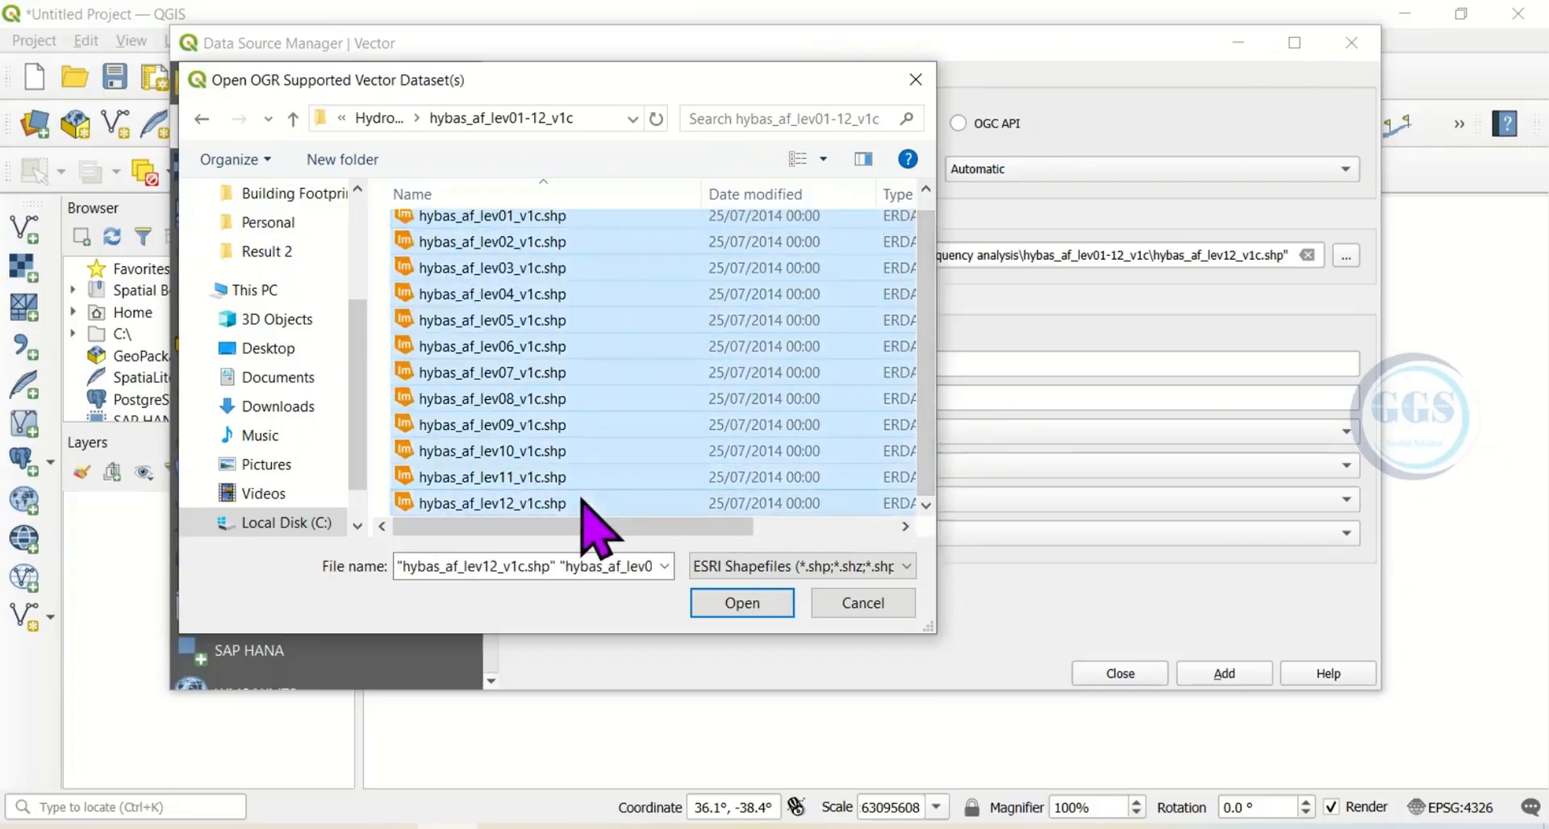
left_click(743, 605)
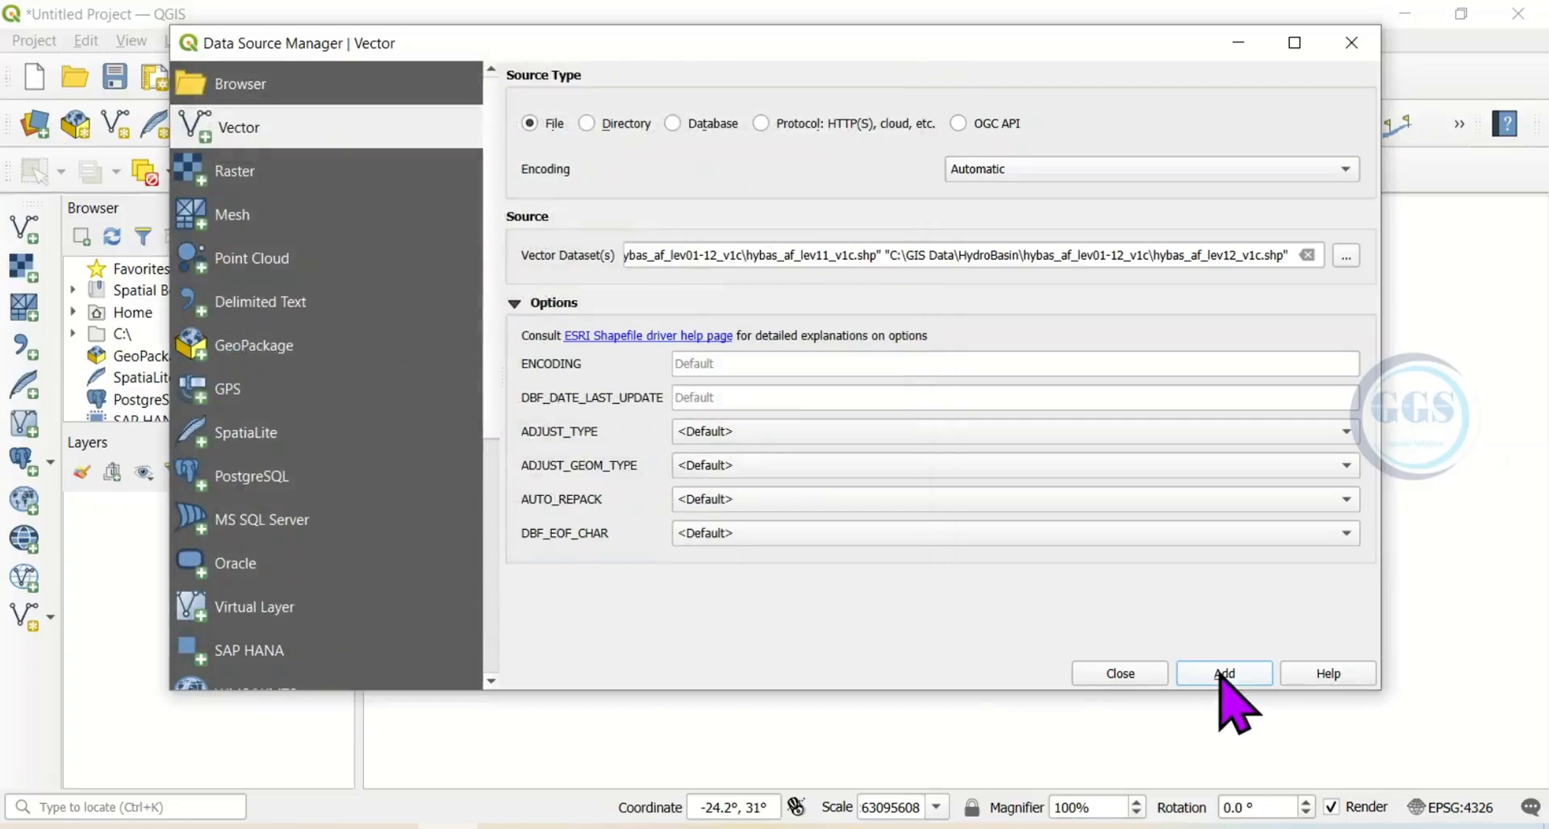
left_click(1221, 676)
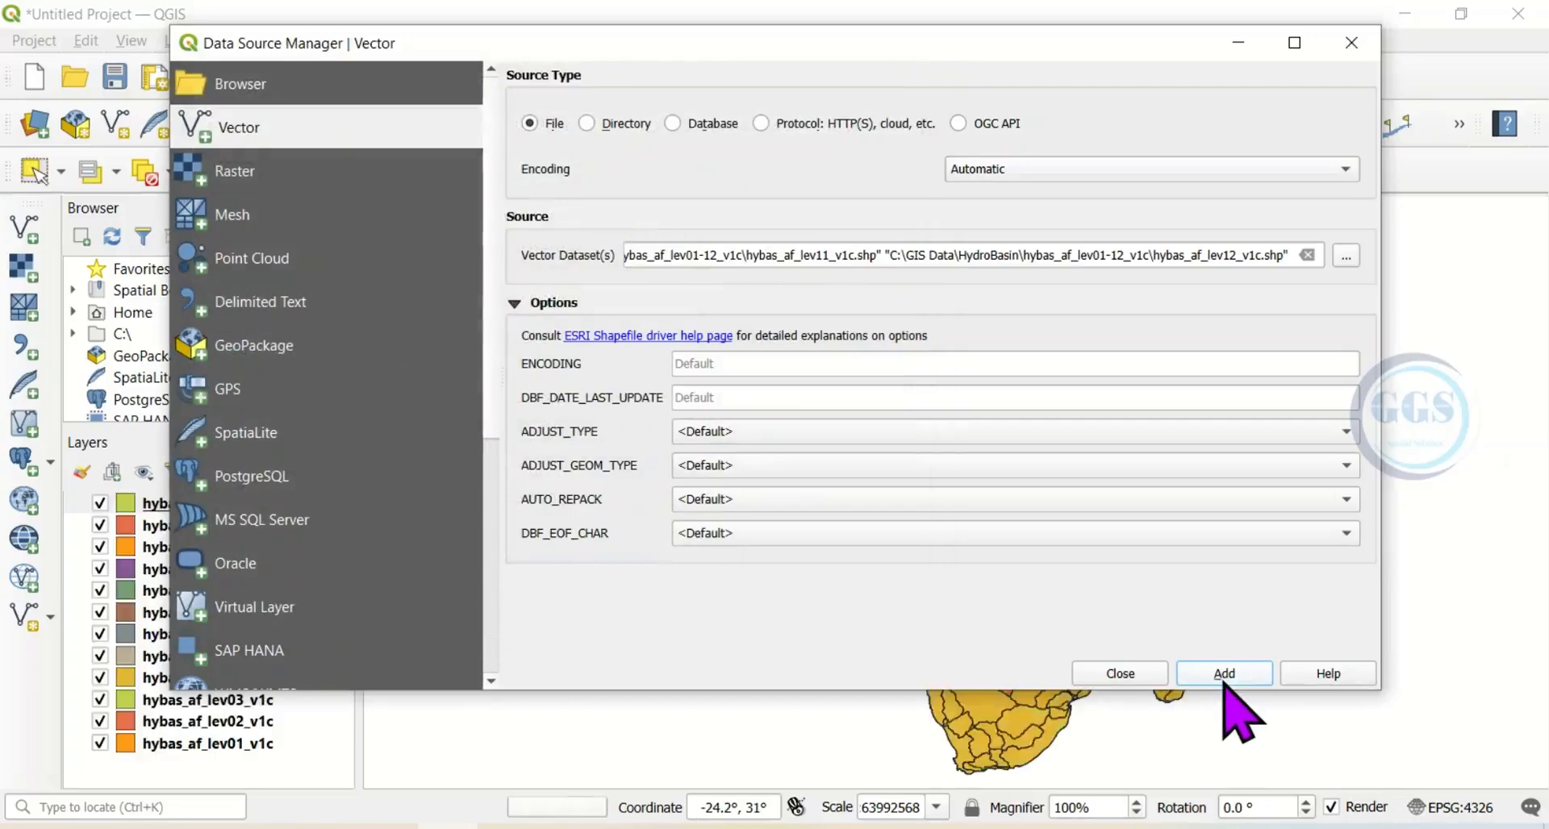
left_click(1119, 673)
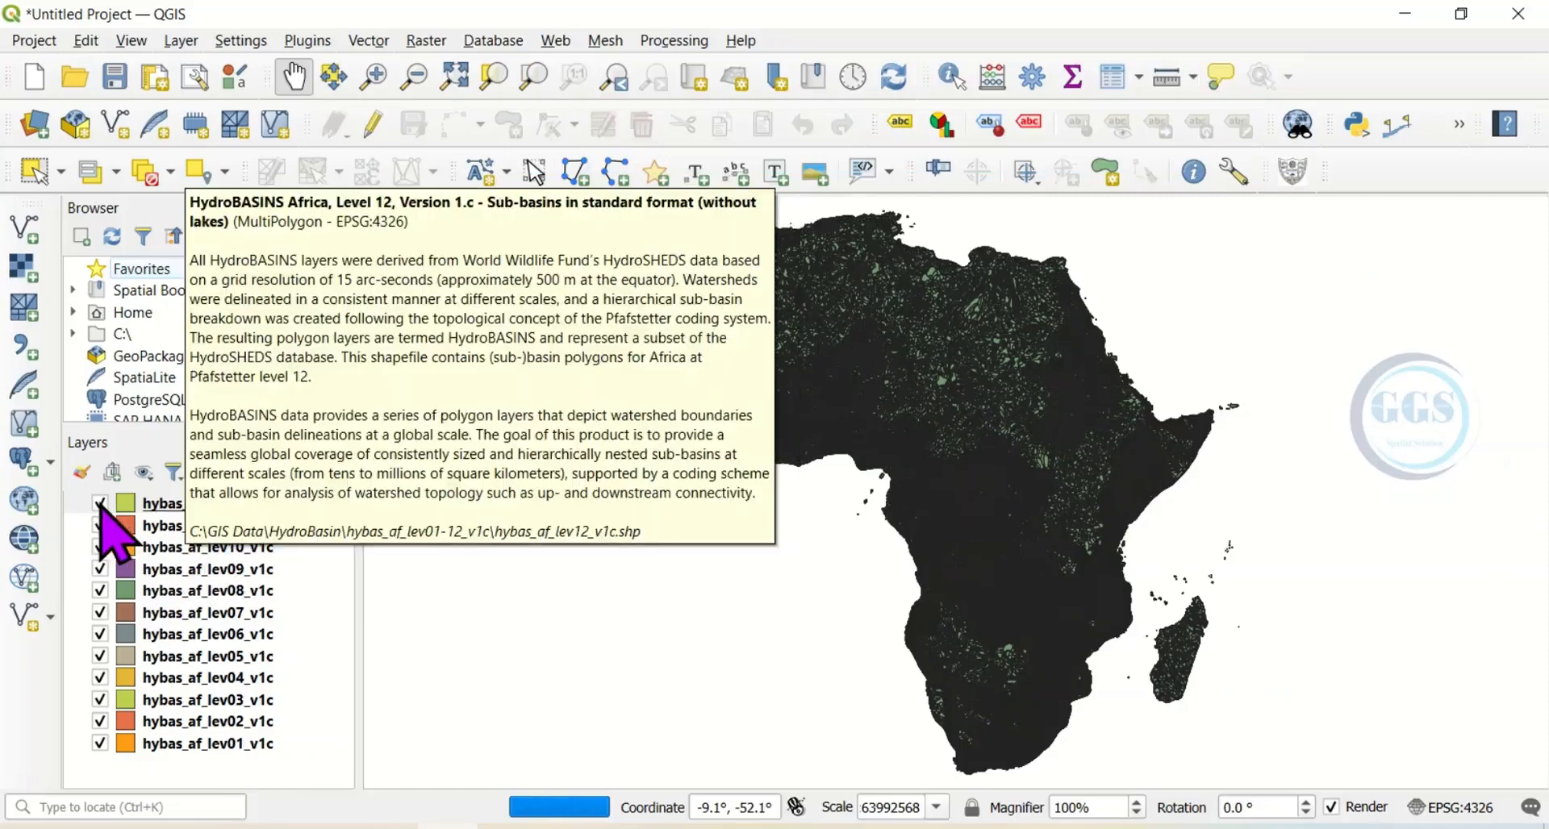
Hide the basin layers one by one from hybas_af_lev12_v1c down to hybas_af_lev02_v1c, leaving only hybas_af_lev01_v1c displayed.
left_click(100, 503)
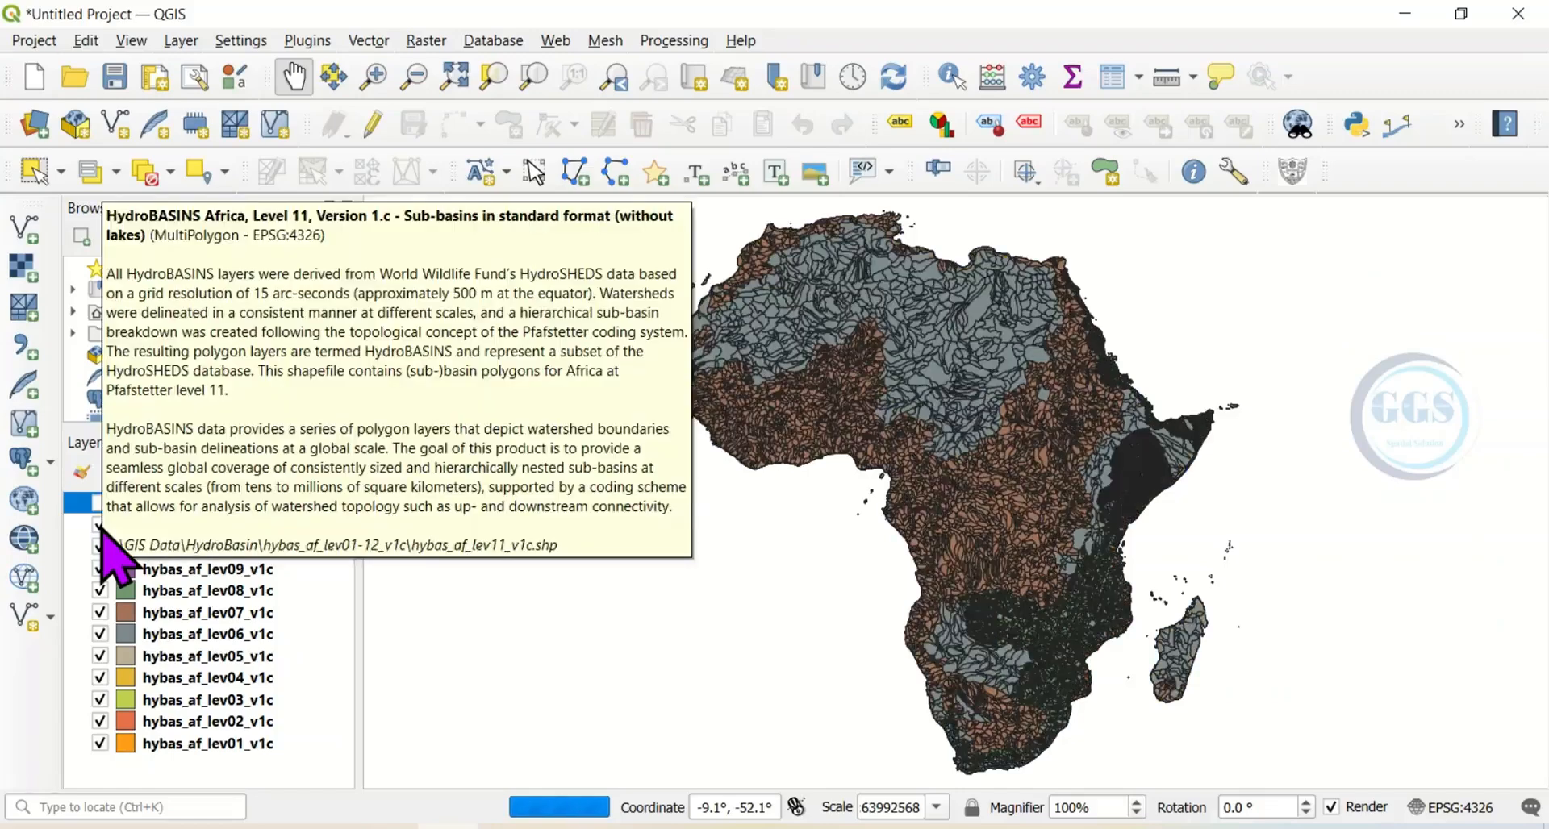
left_click(100, 525)
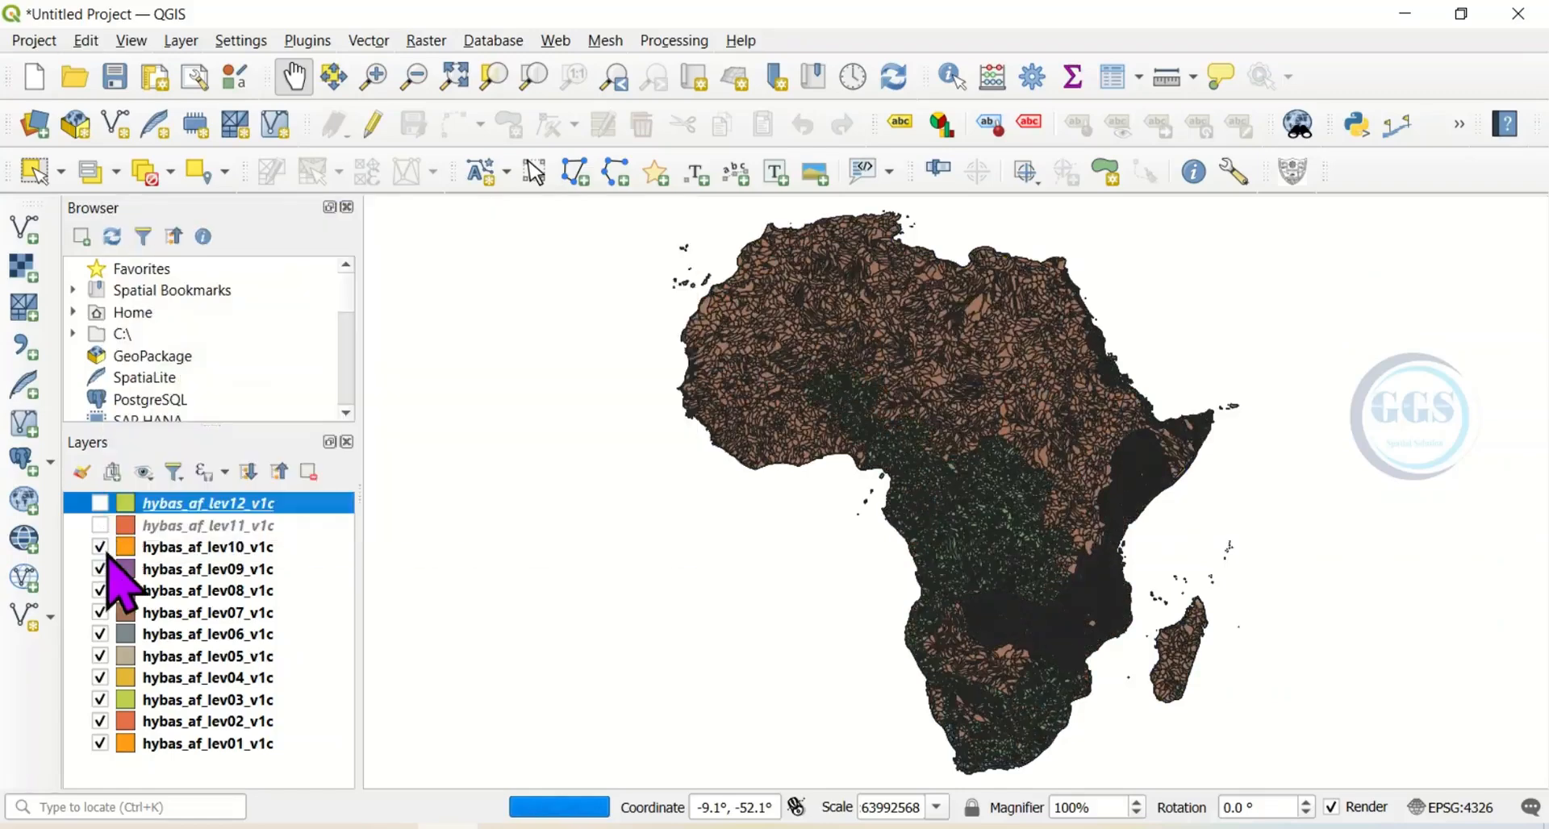
left_click(100, 547)
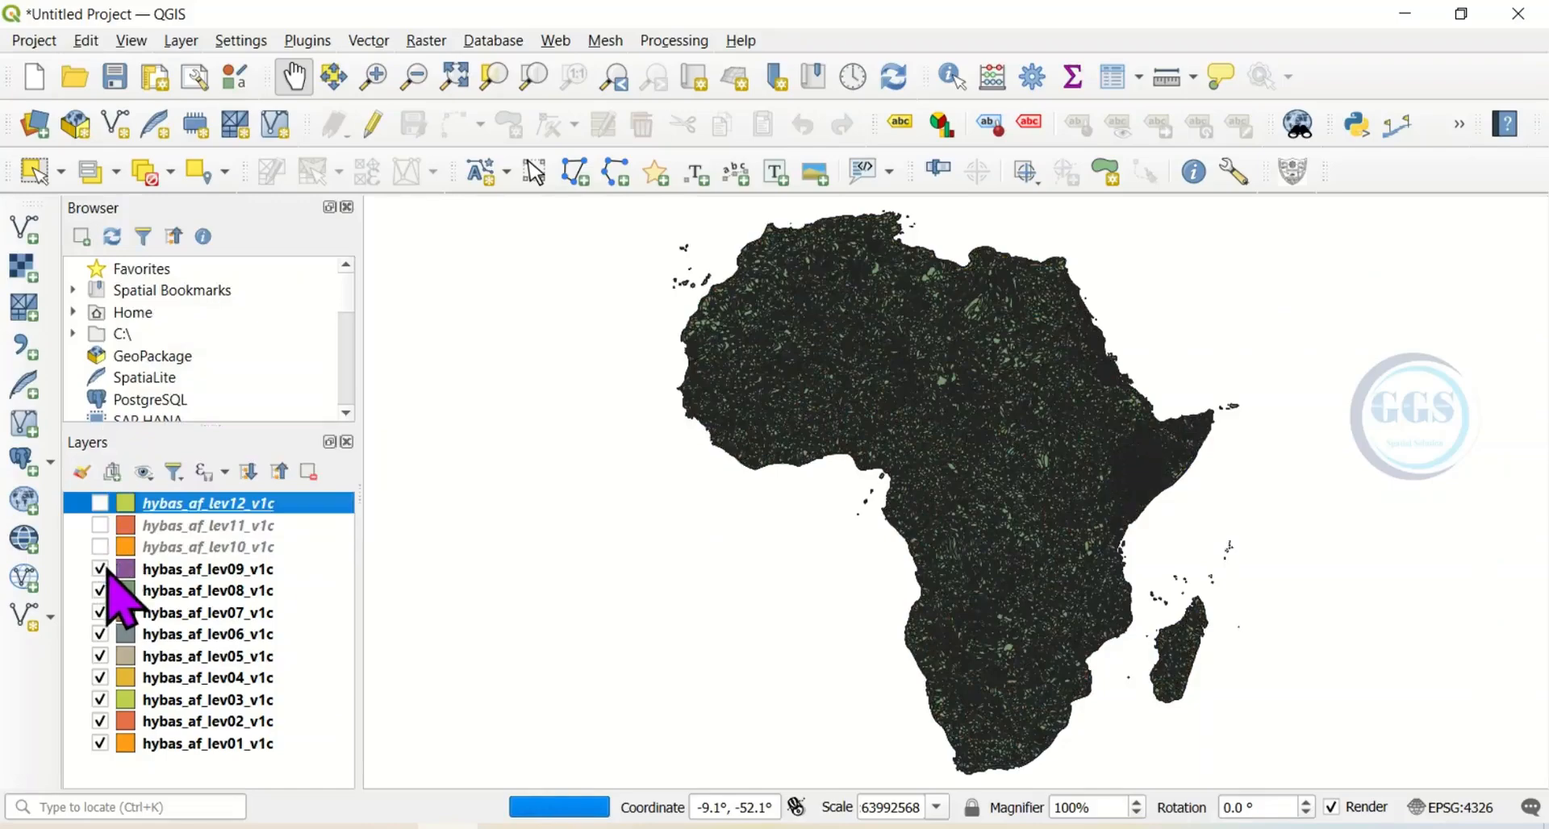
left_click(101, 570)
left_click(100, 592)
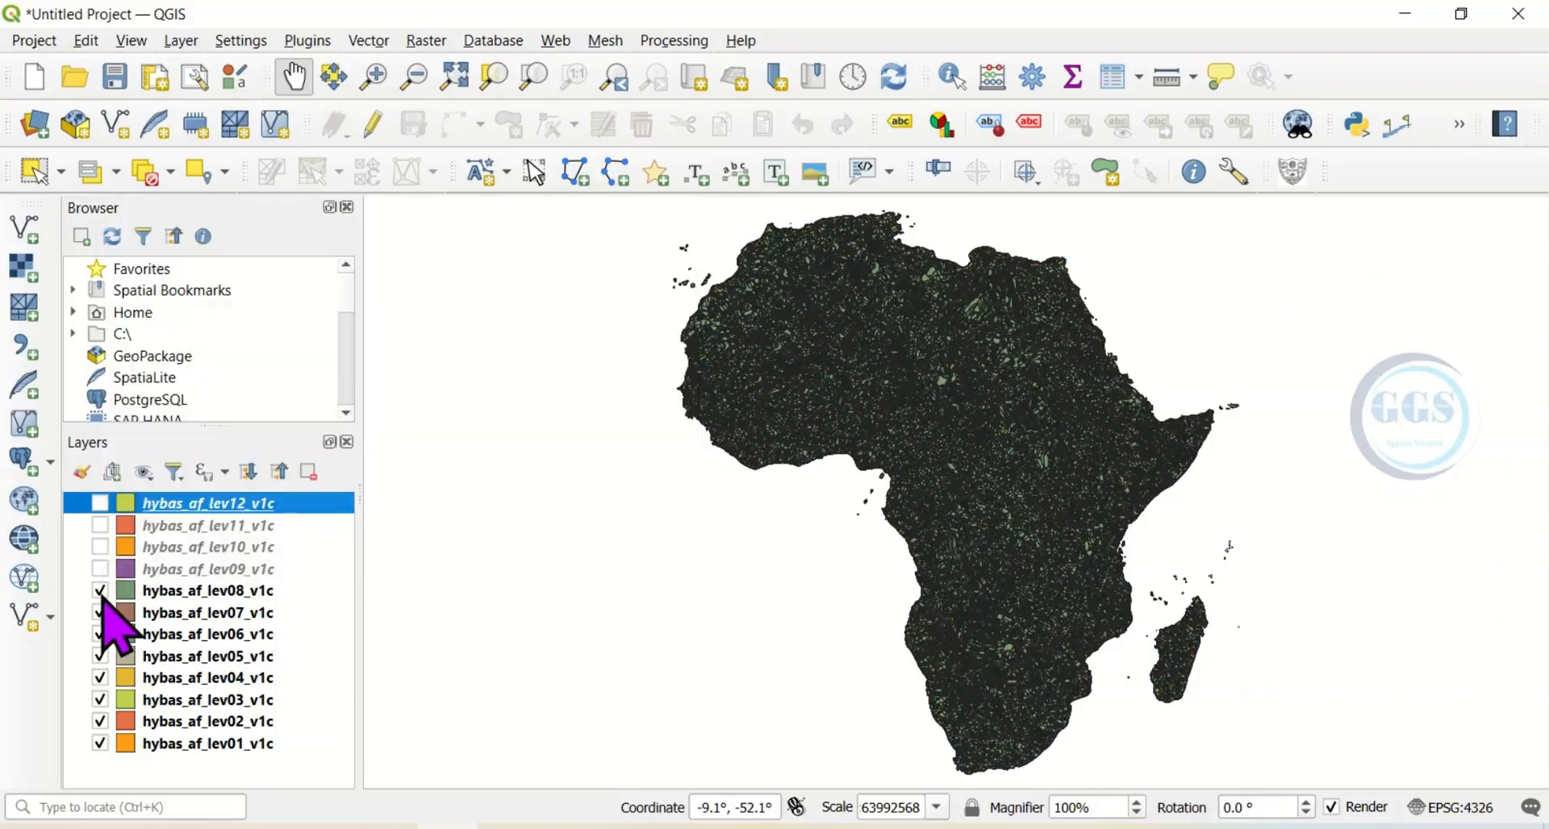
left_click(100, 613)
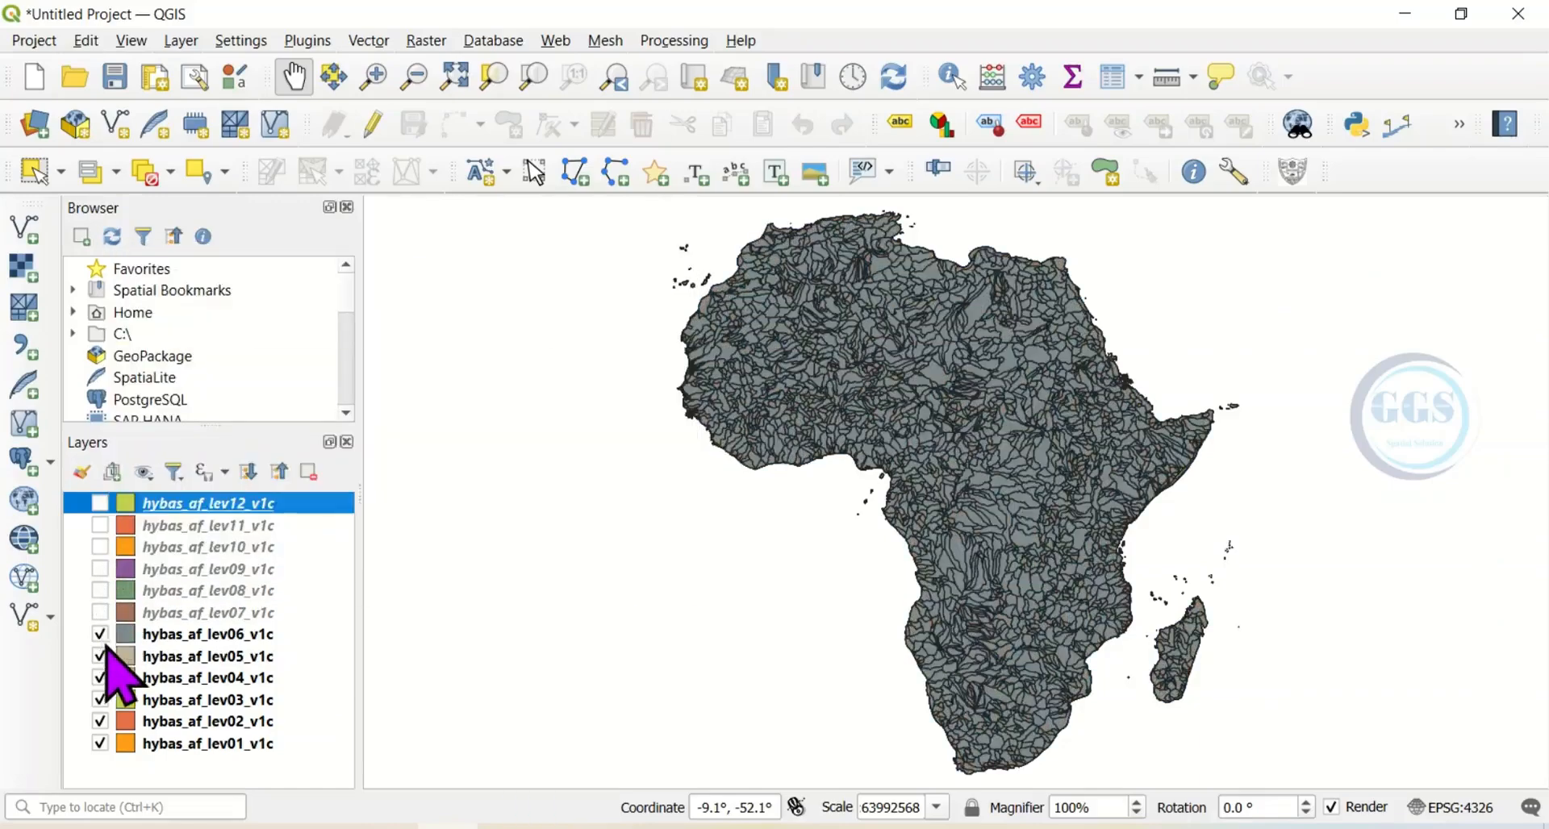
left_click(100, 635)
left_click(100, 656)
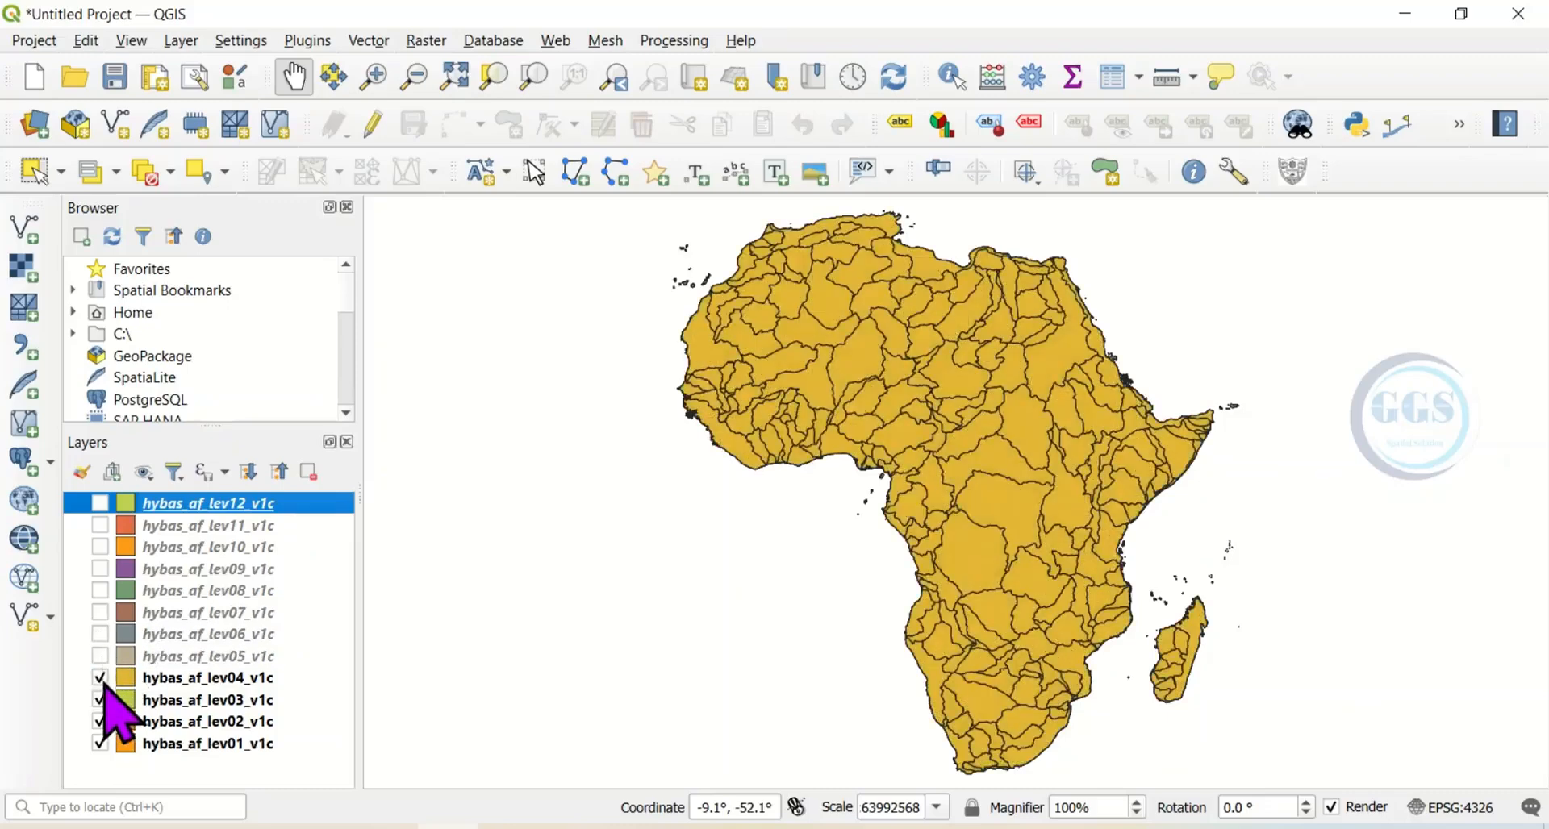
left_click(100, 678)
left_click(101, 699)
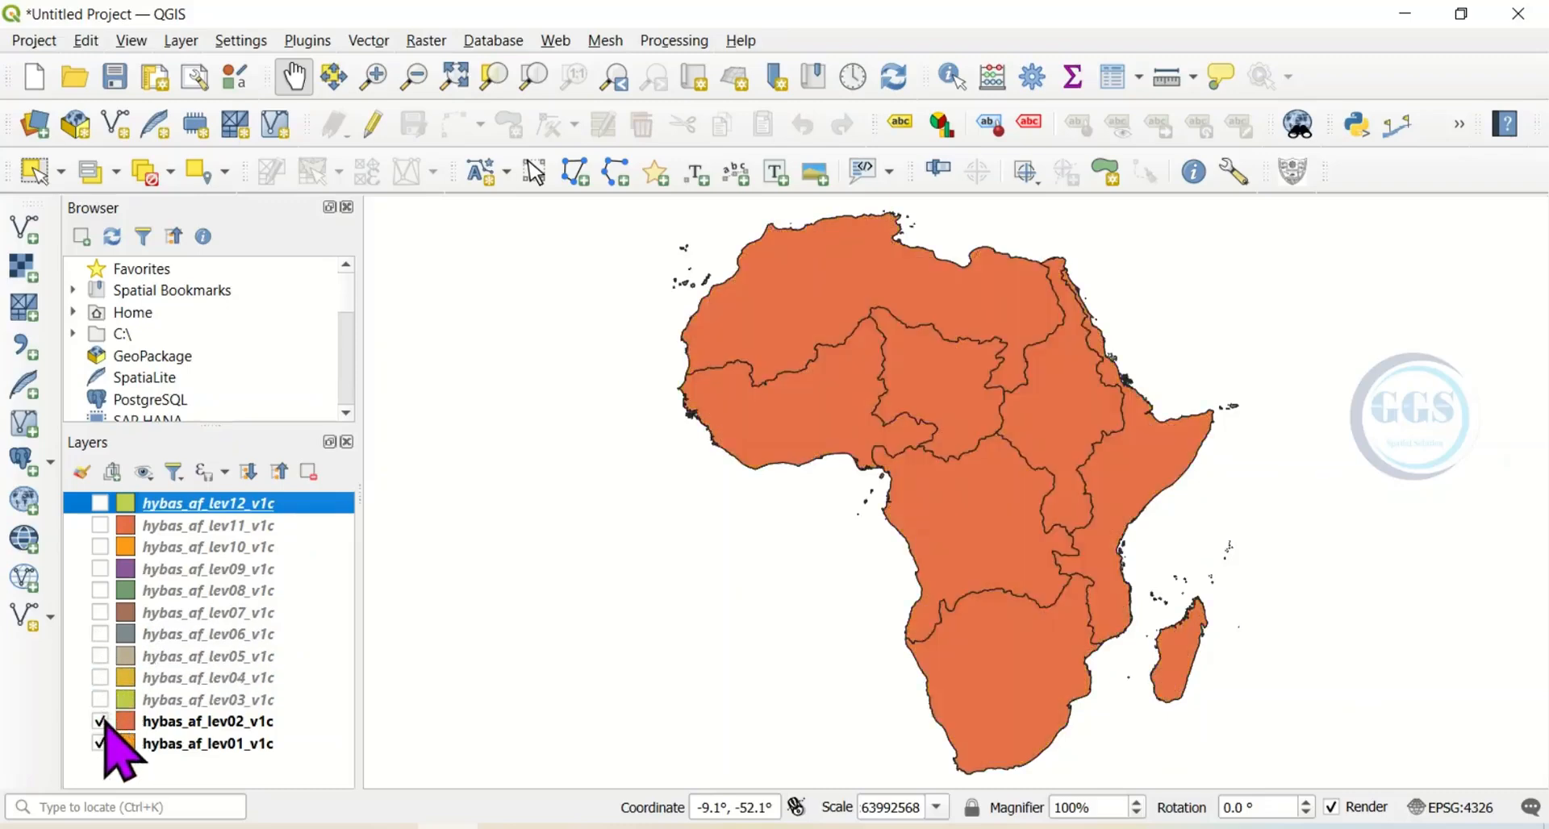
left_click(100, 720)
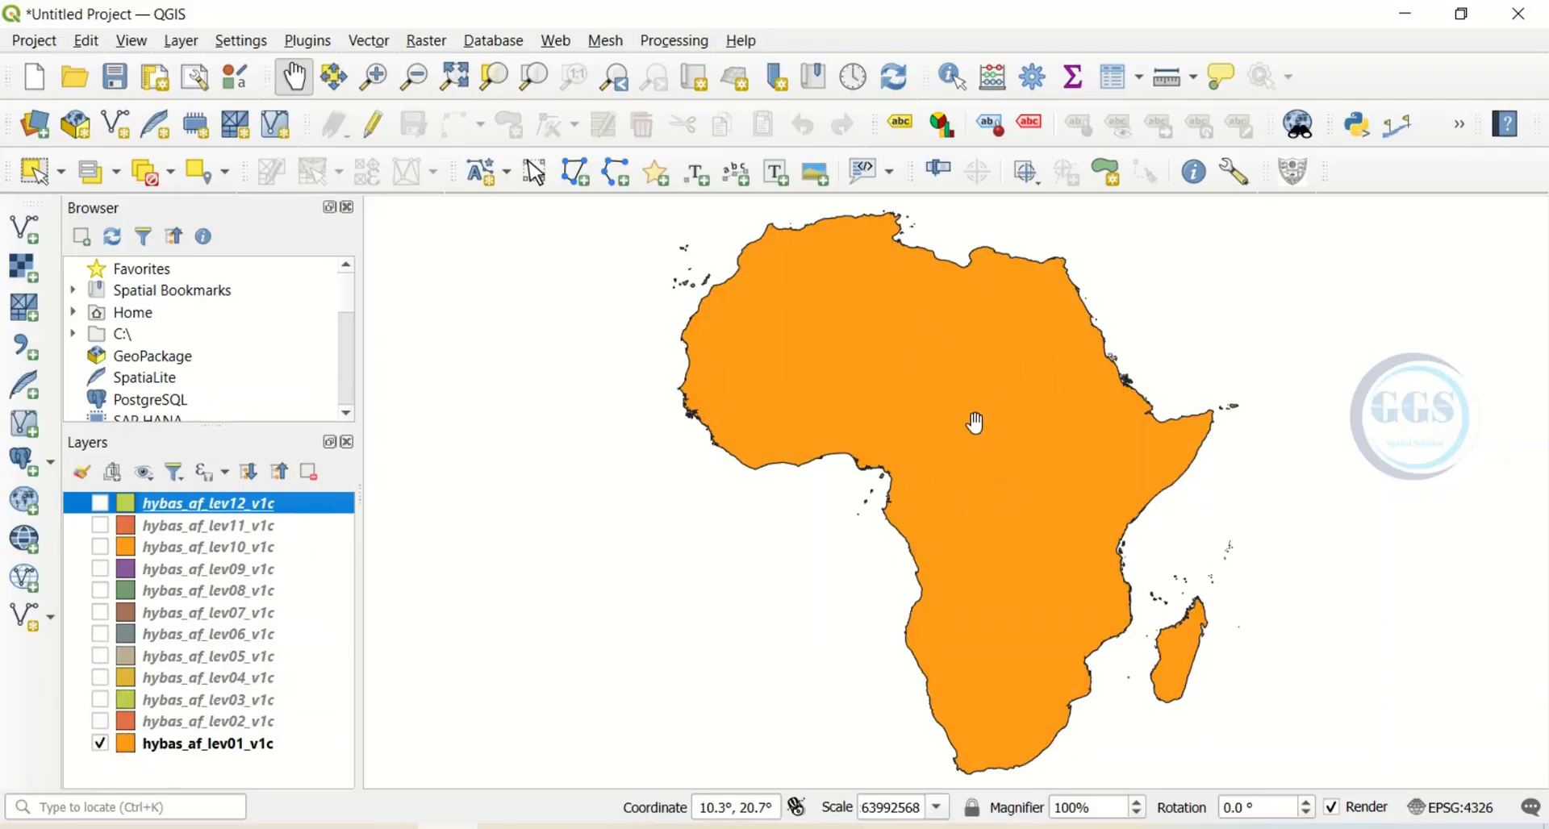
Turn the hybas_af_lev02_v1c, hybas_af_lev03_v1c and hybas_af_lev04_v1c layers on in sequence to compare their basin subdivisions.
scroll(975, 422, "up", 2)
scroll(976, 422, "down", 1)
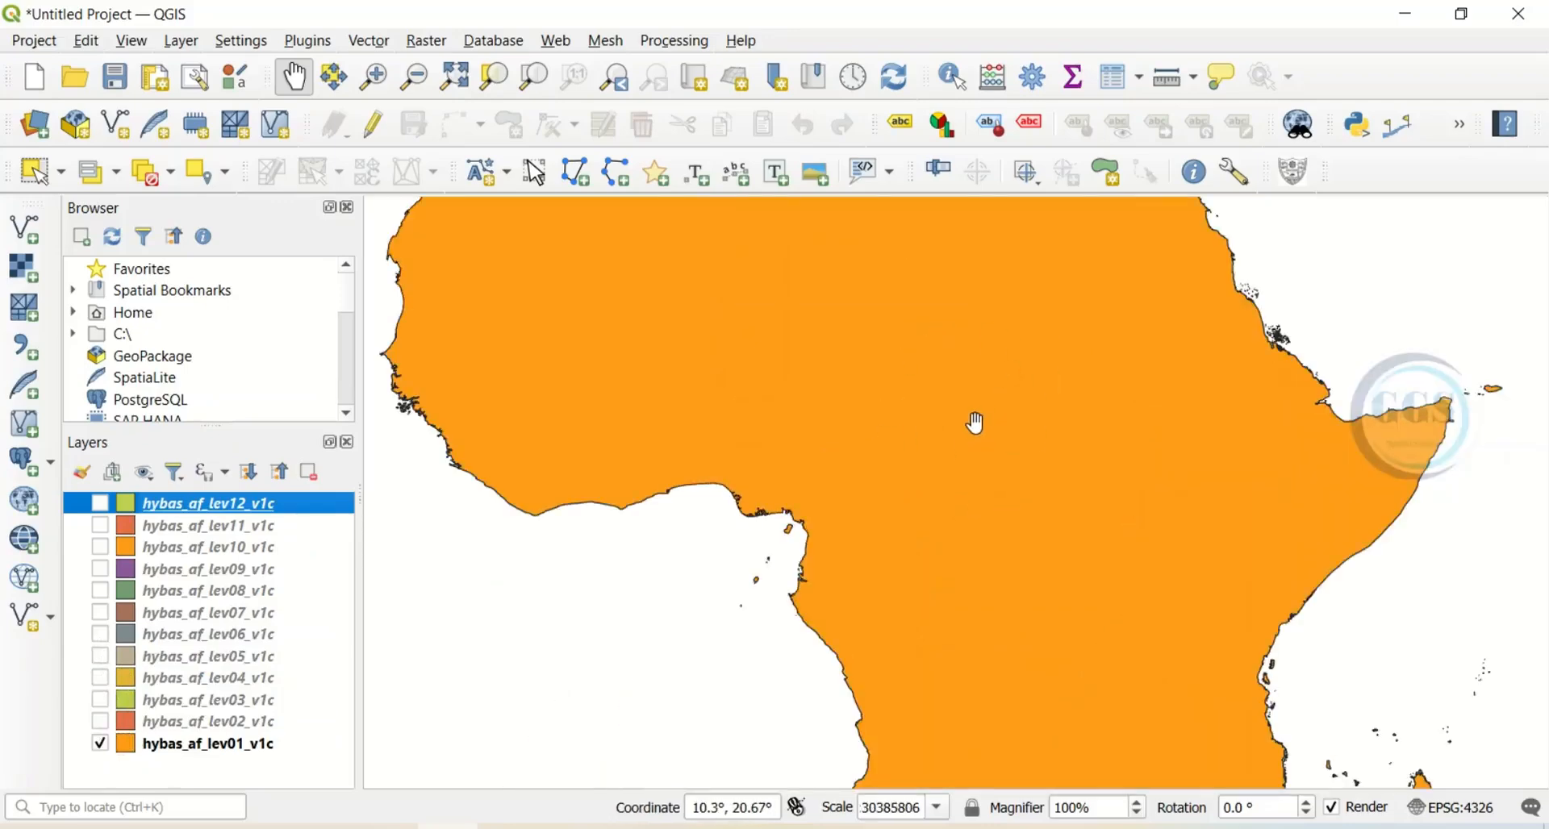
scroll(974, 418, "down", 1)
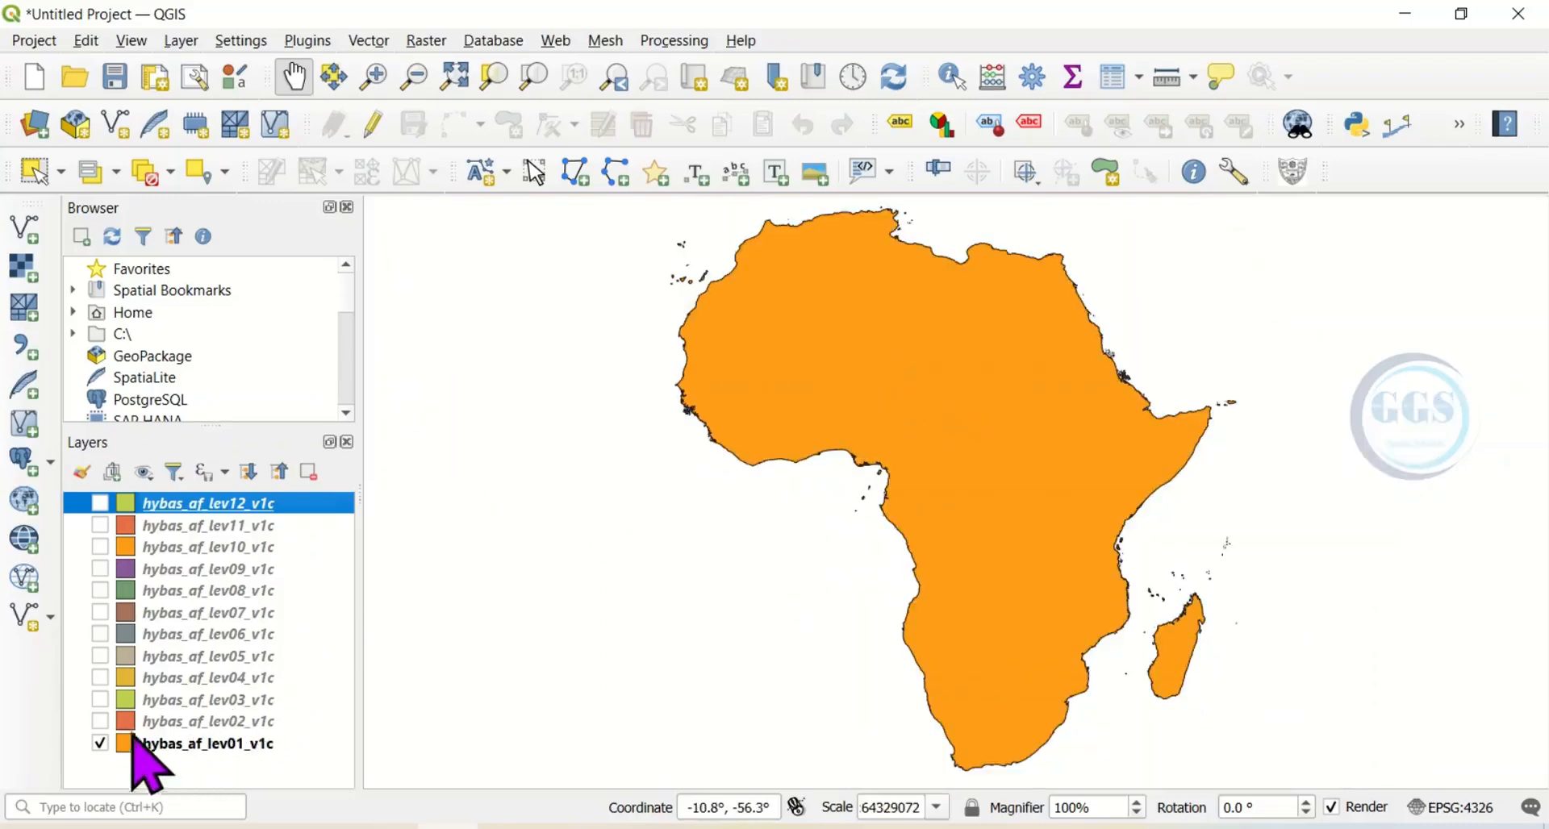
left_click(100, 721)
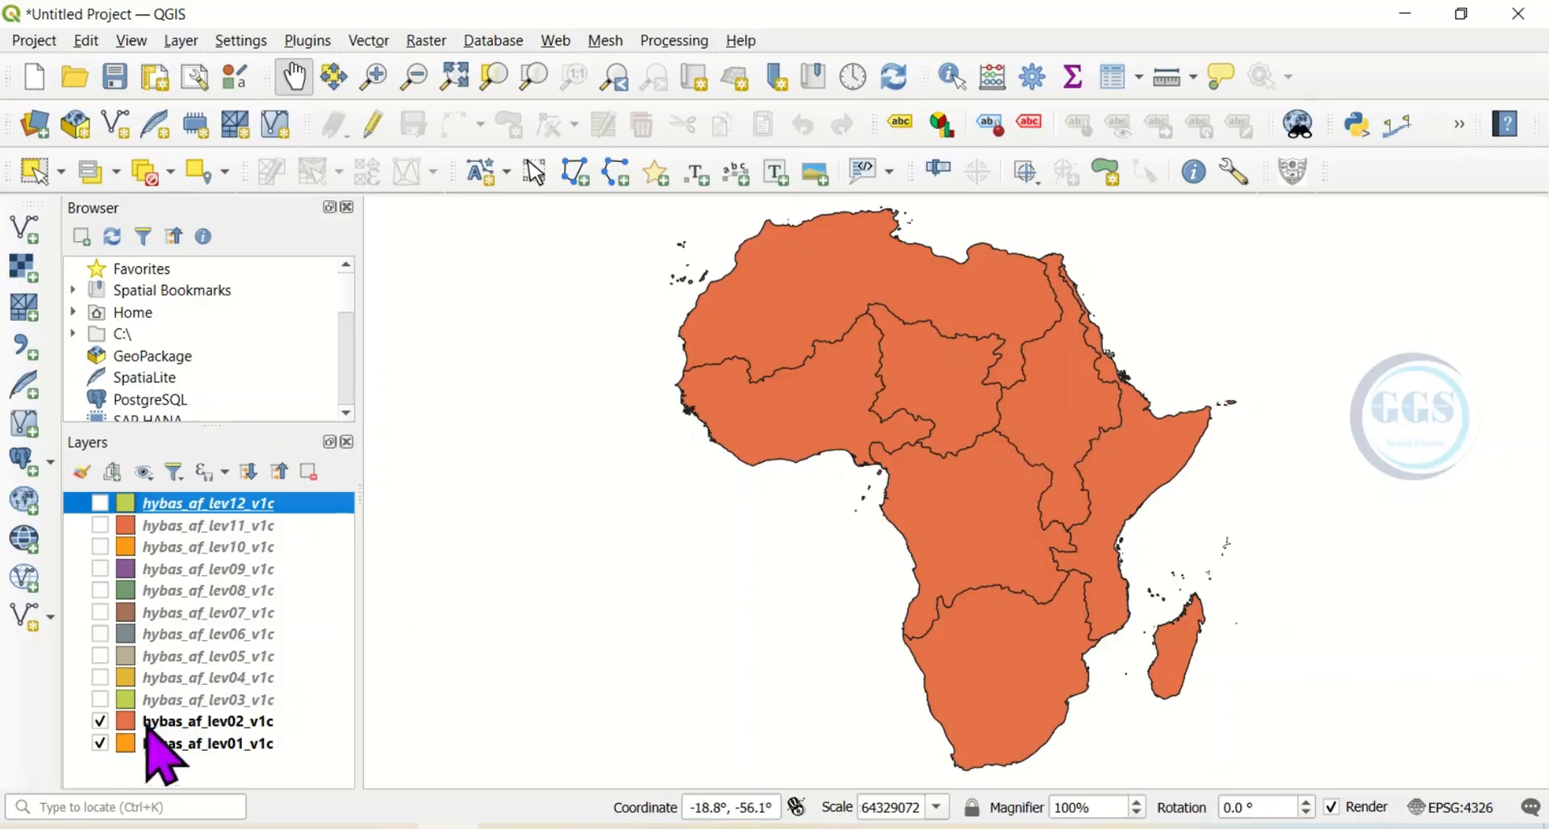
left_click(100, 699)
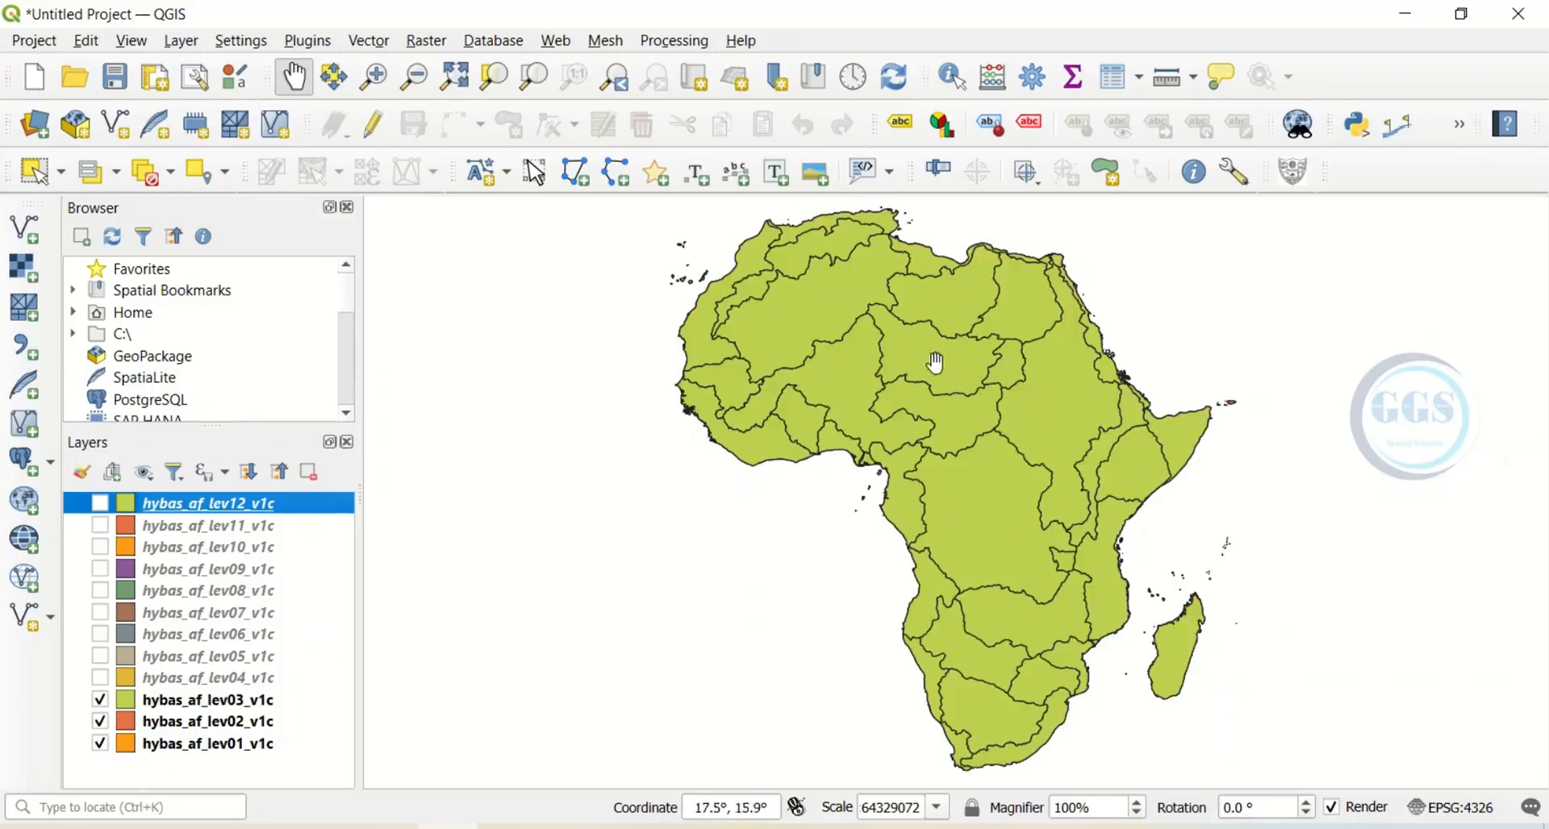
left_click(100, 678)
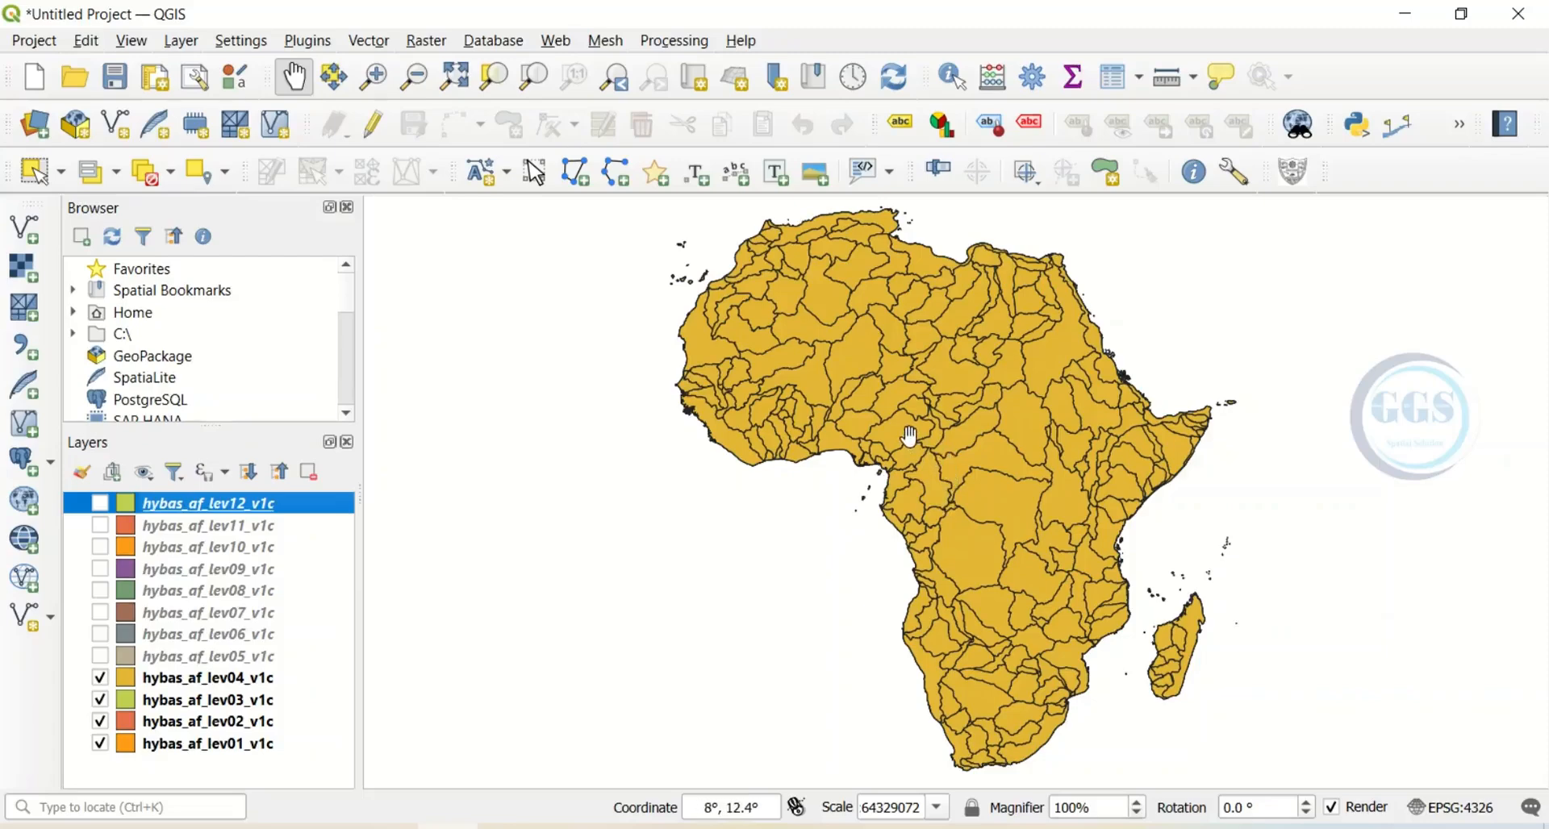
scroll(910, 436, "up", 2)
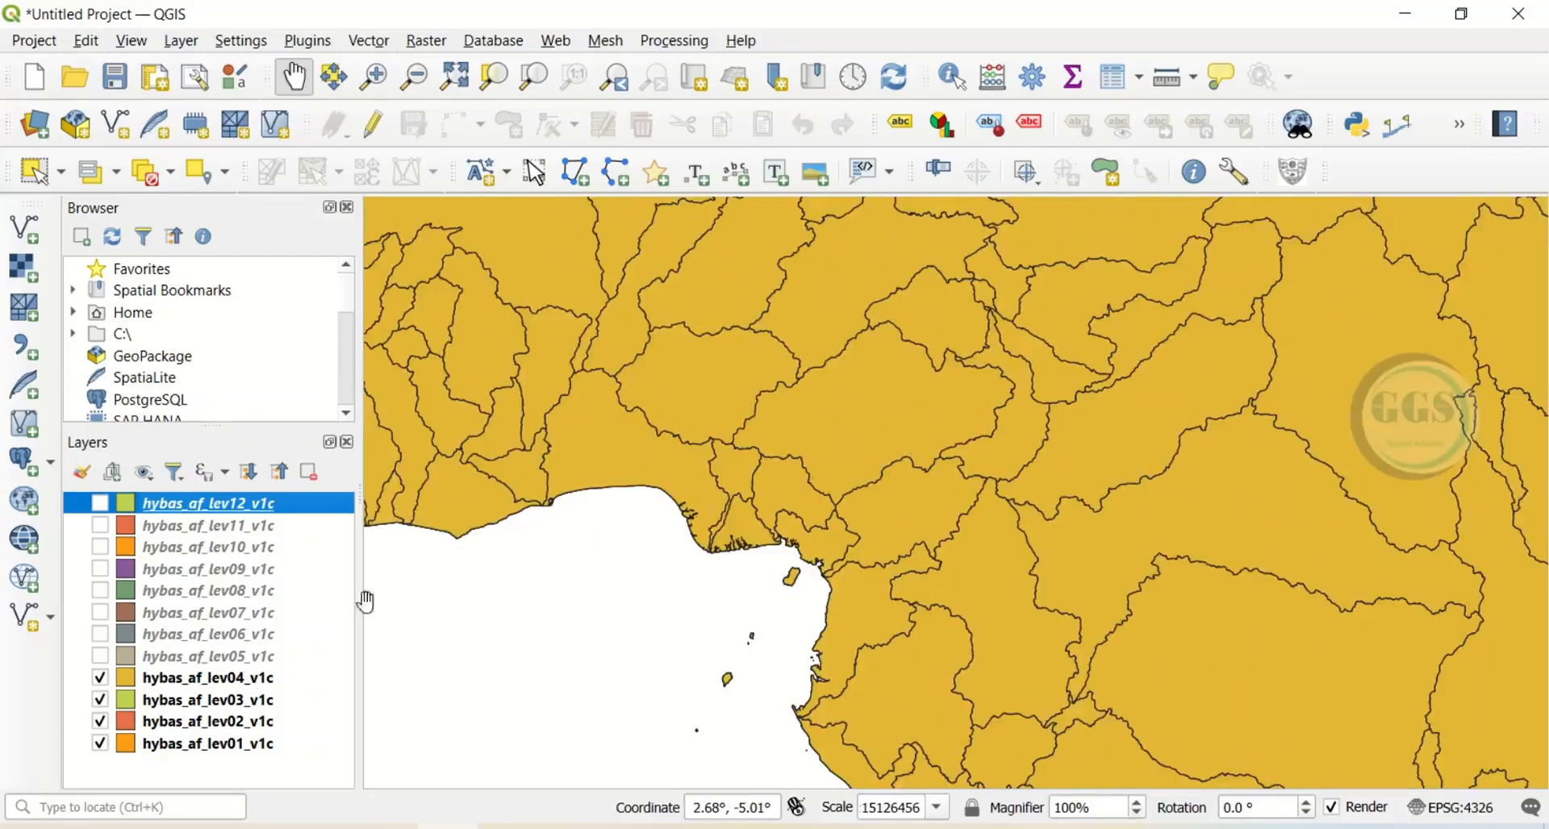
Display the hybas_af_lev12_v1c layer, examine its small sub-basins close up, and hide it again.
left_click(100, 504)
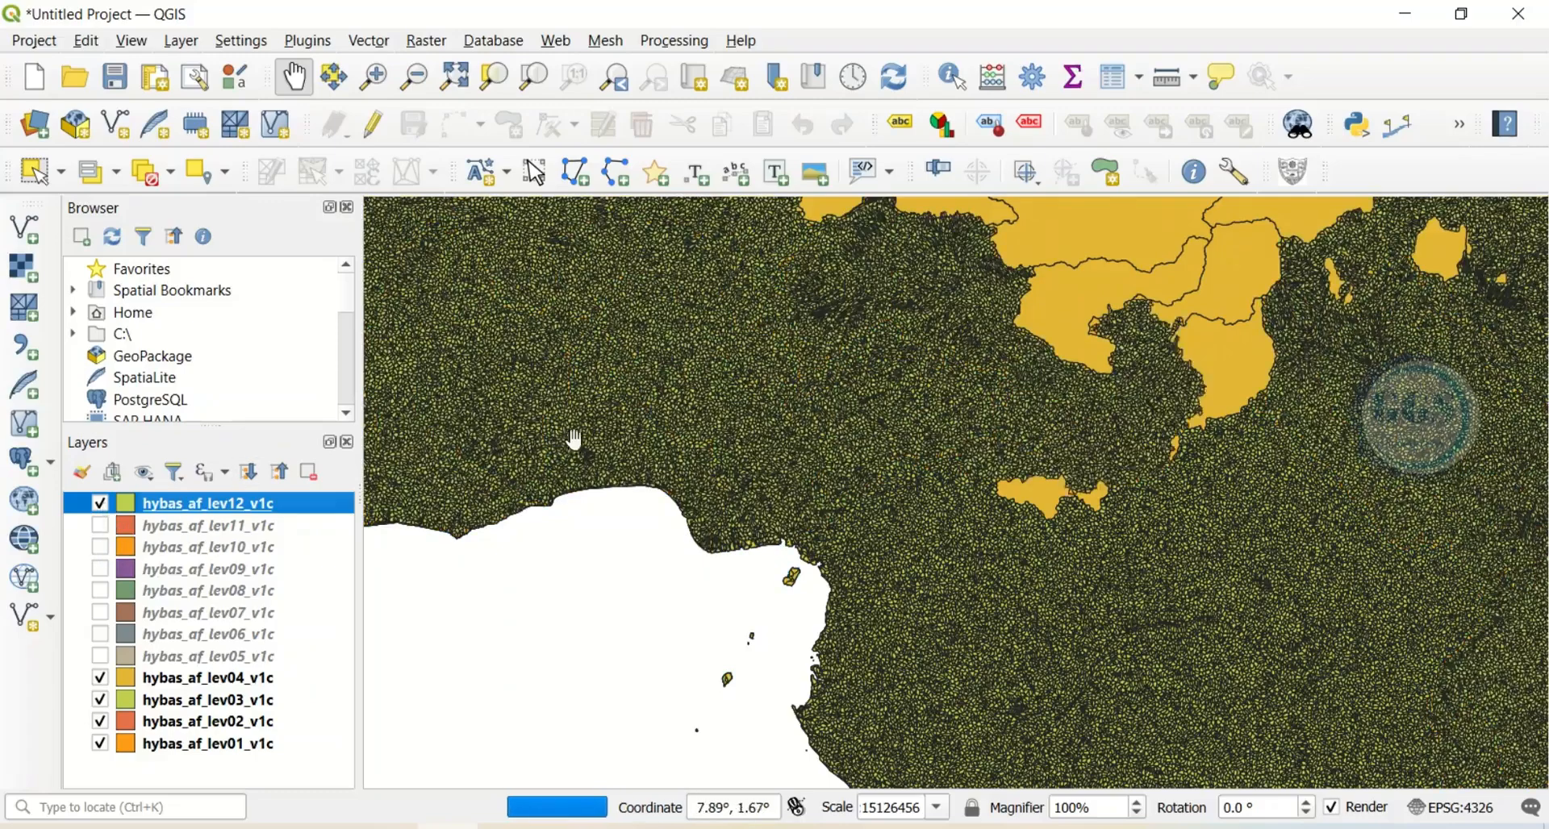
scroll(896, 442, "down", 3)
scroll(900, 448, "down", 1)
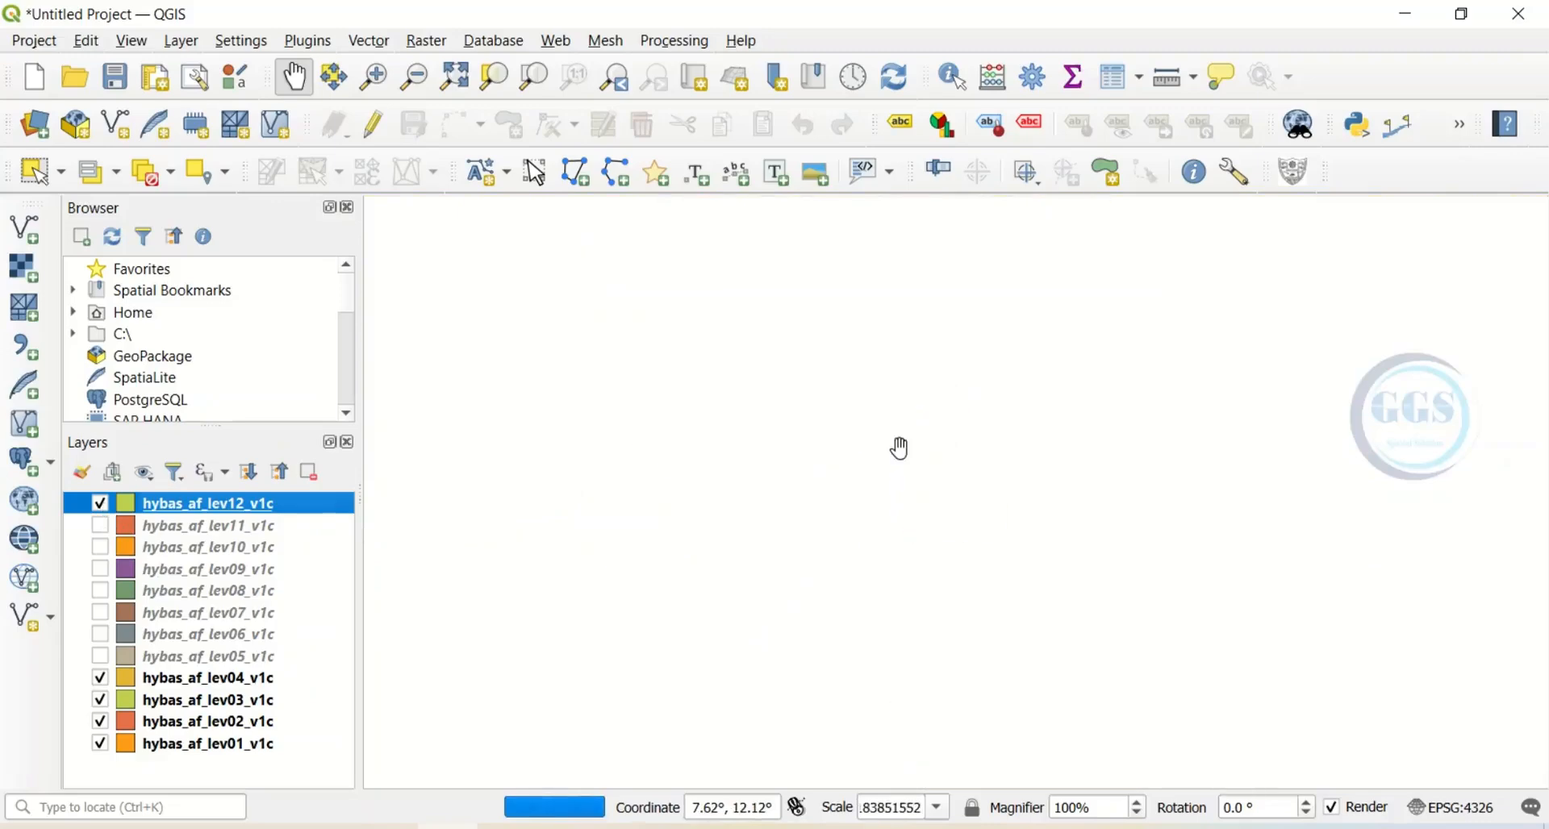
scroll(900, 448, "up", 6)
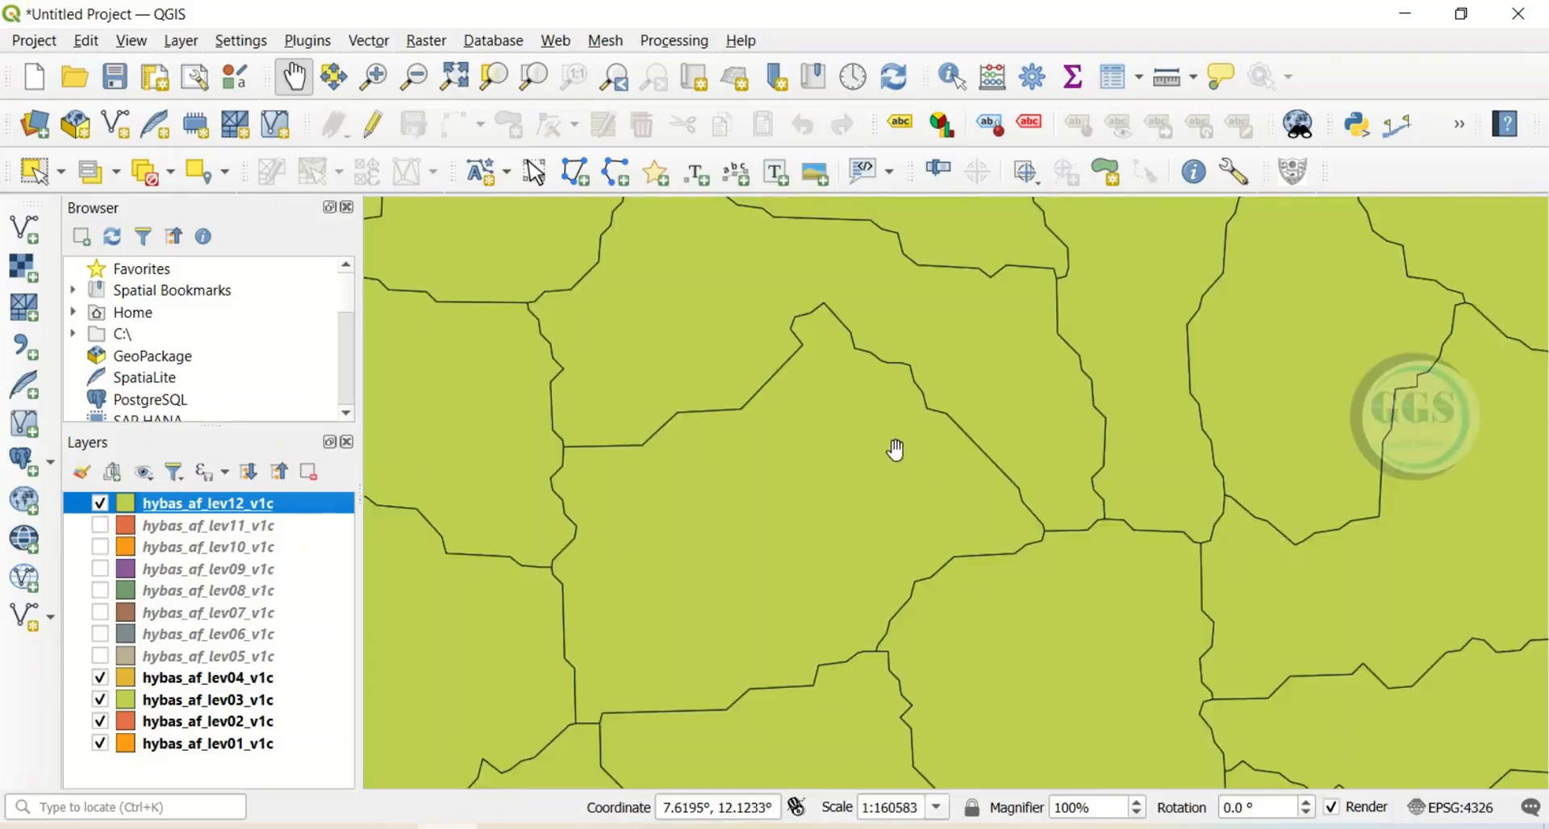
scroll(910, 450, "down", 2)
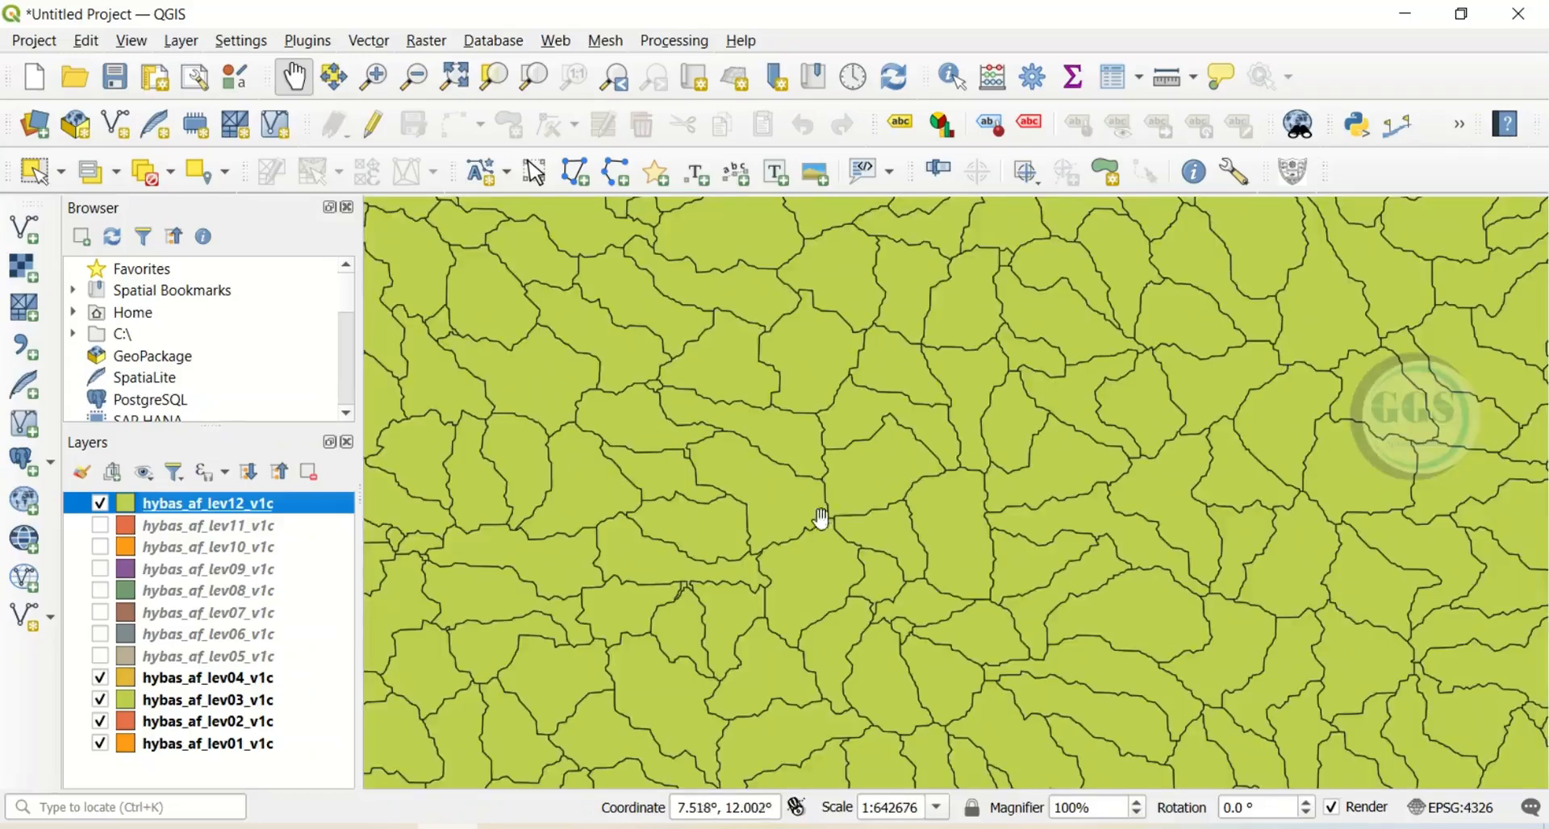
scroll(874, 500, "down", 1)
scroll(875, 500, "up", 1)
left_click(102, 504)
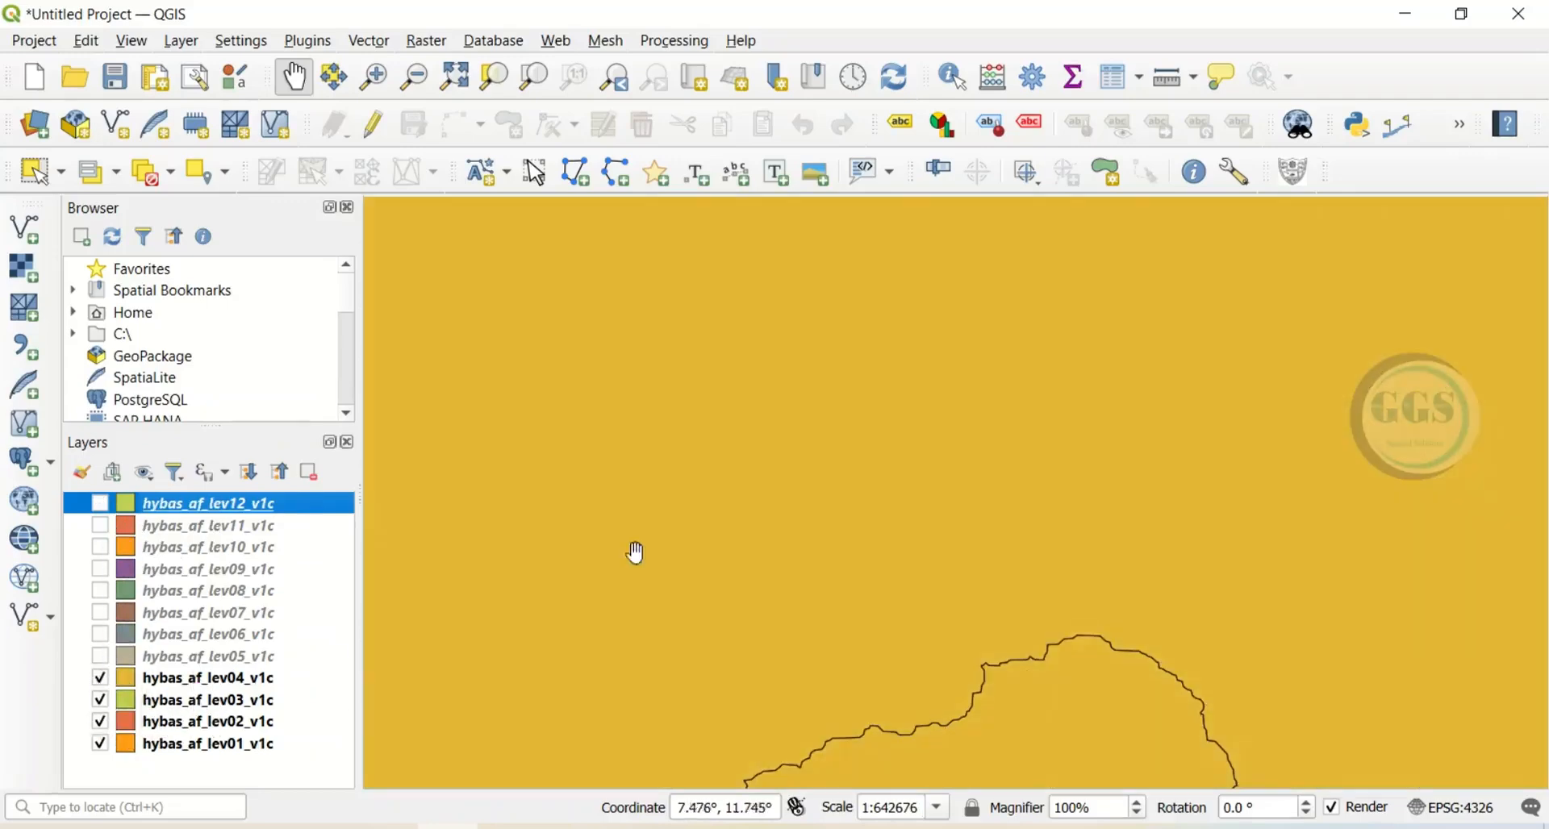
Hide the hybas_af_lev03_v1c, hybas_af_lev02_v1c and hybas_af_lev01_v1c layers so that only level 04 is displayed.
scroll(929, 398, "down", 5)
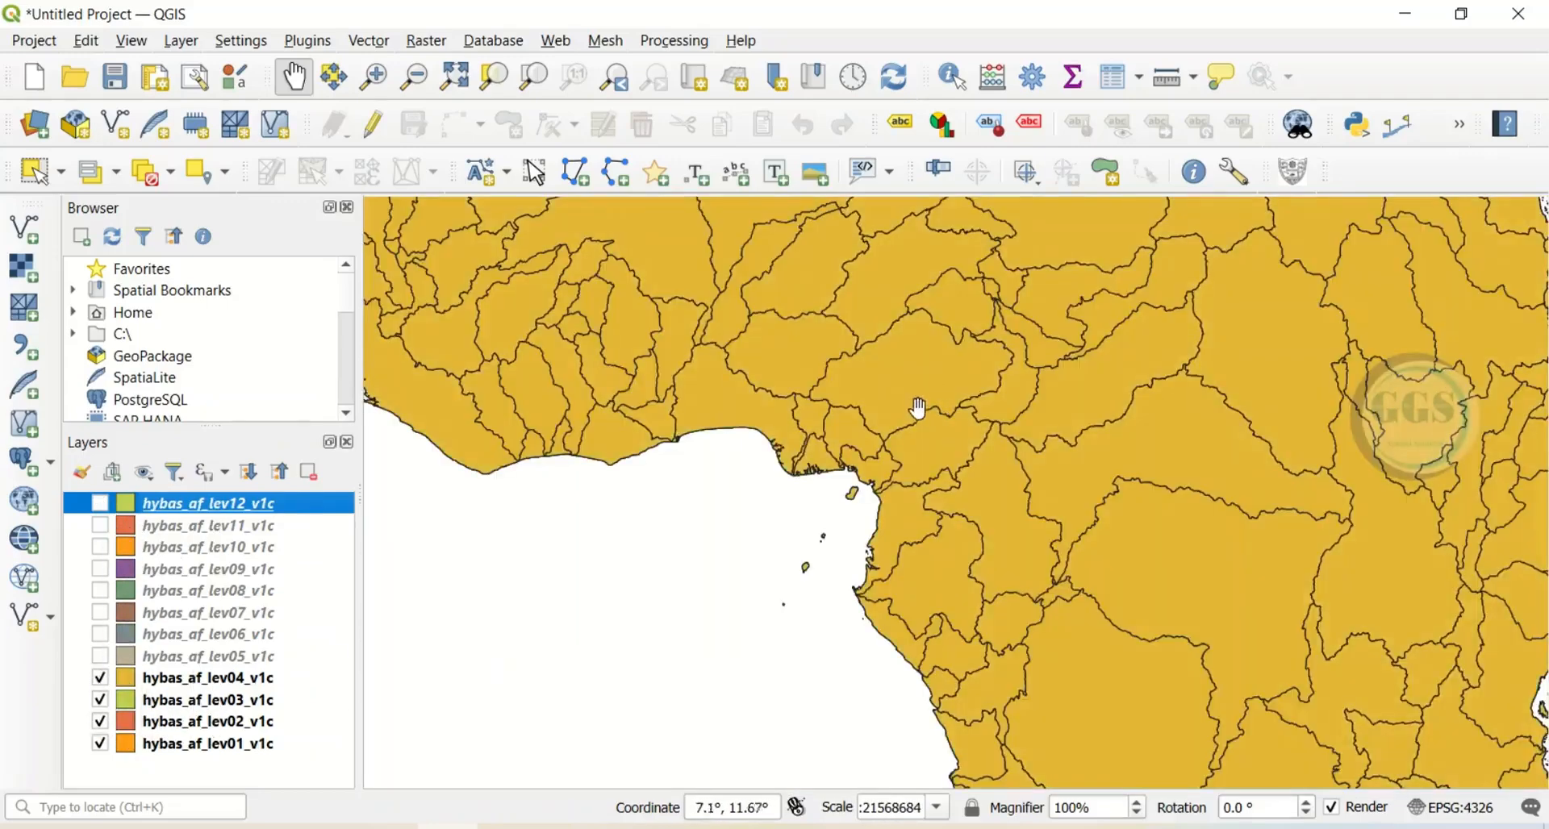
left_click(100, 699)
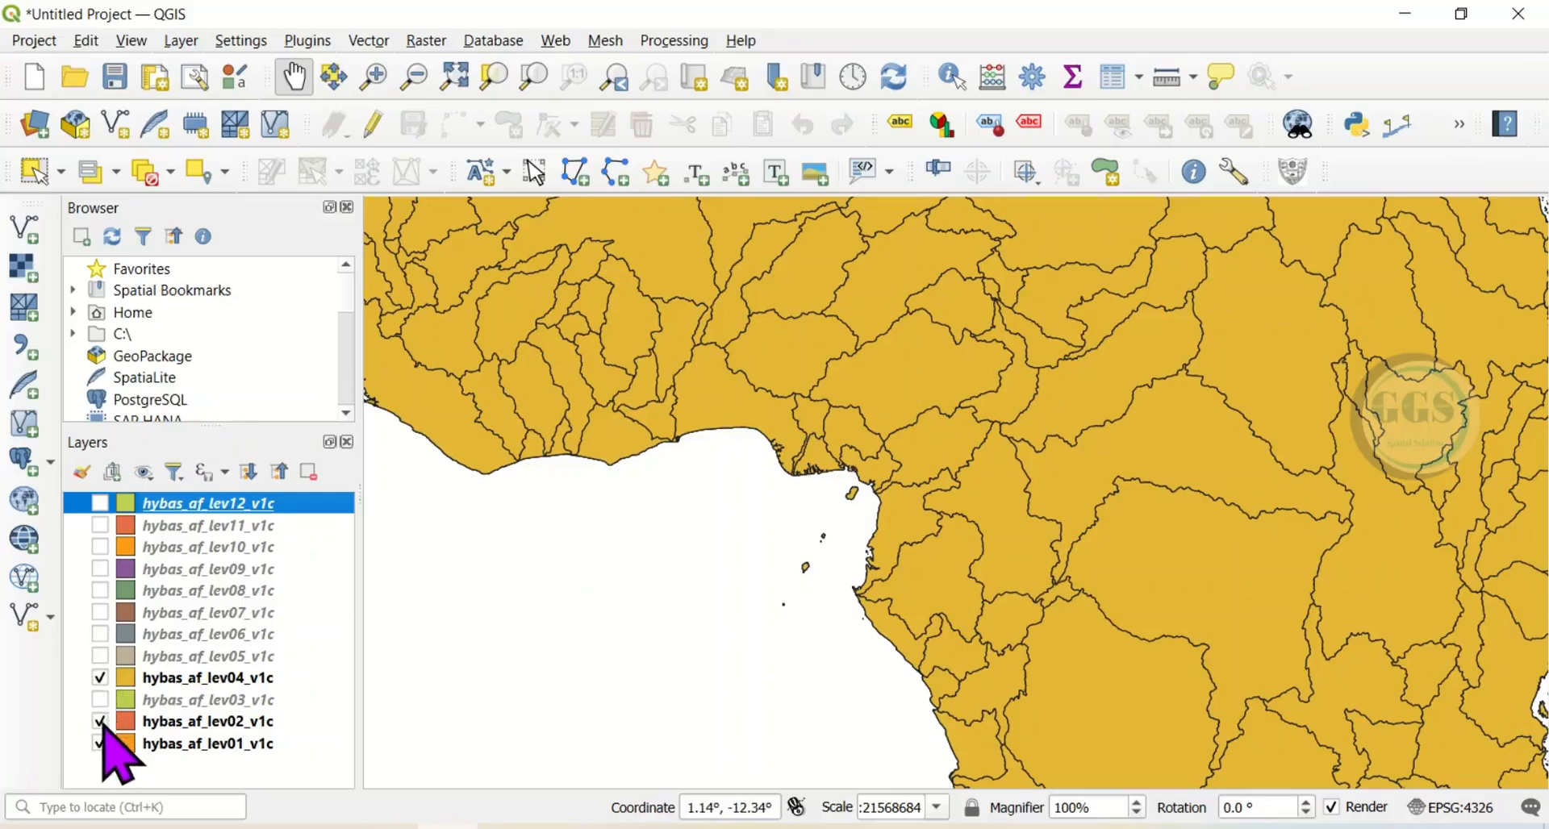
left_click(100, 721)
left_click(100, 743)
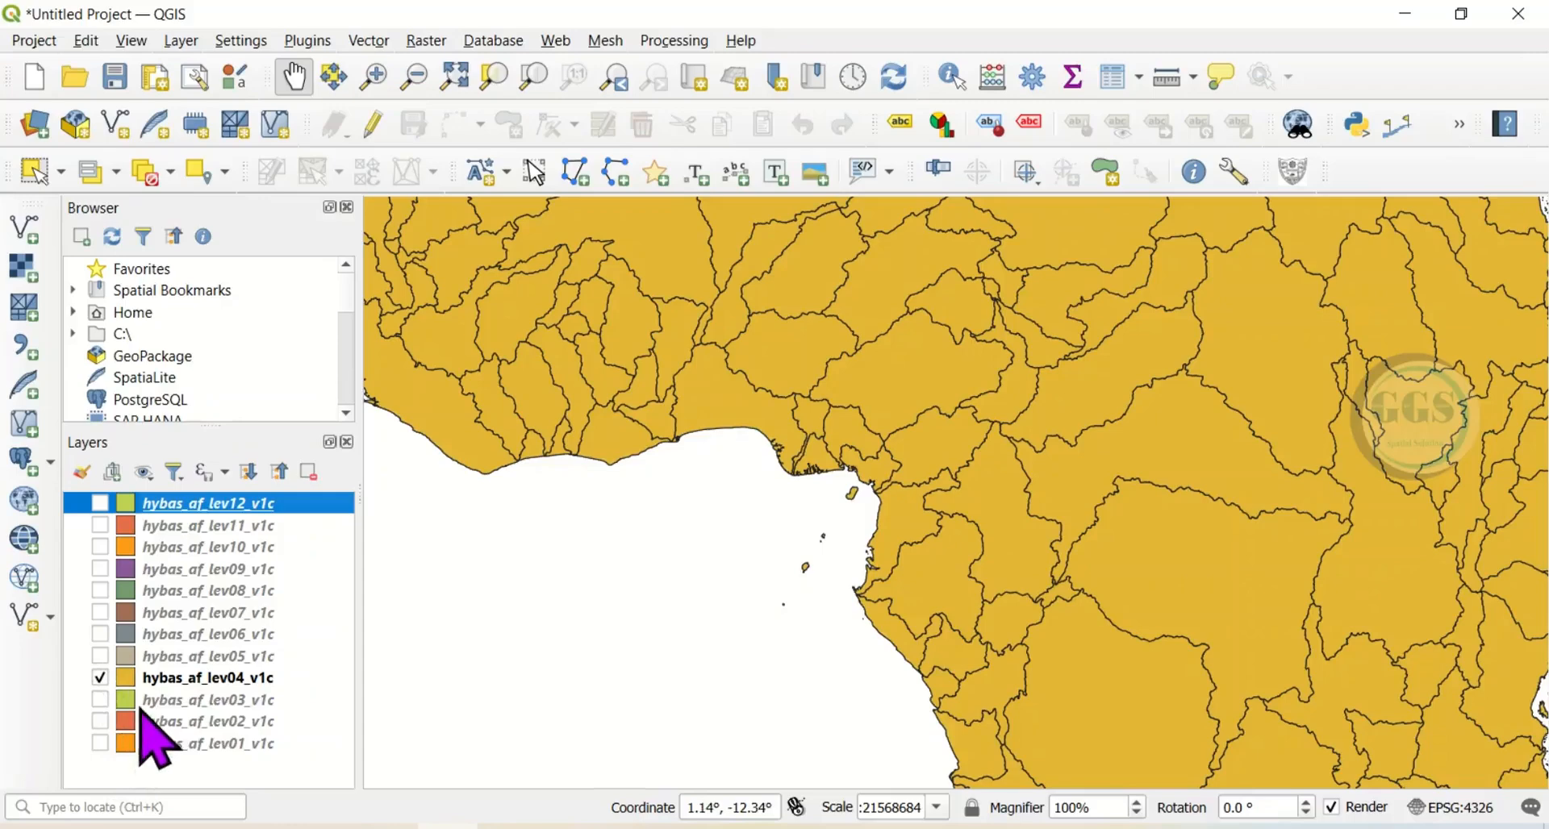
Review the attribute table of hybas_af_lev04_v1c, including its area, PFAF_ID and ORDER fields, and close it.
left_click(173, 679)
right_click(173, 680)
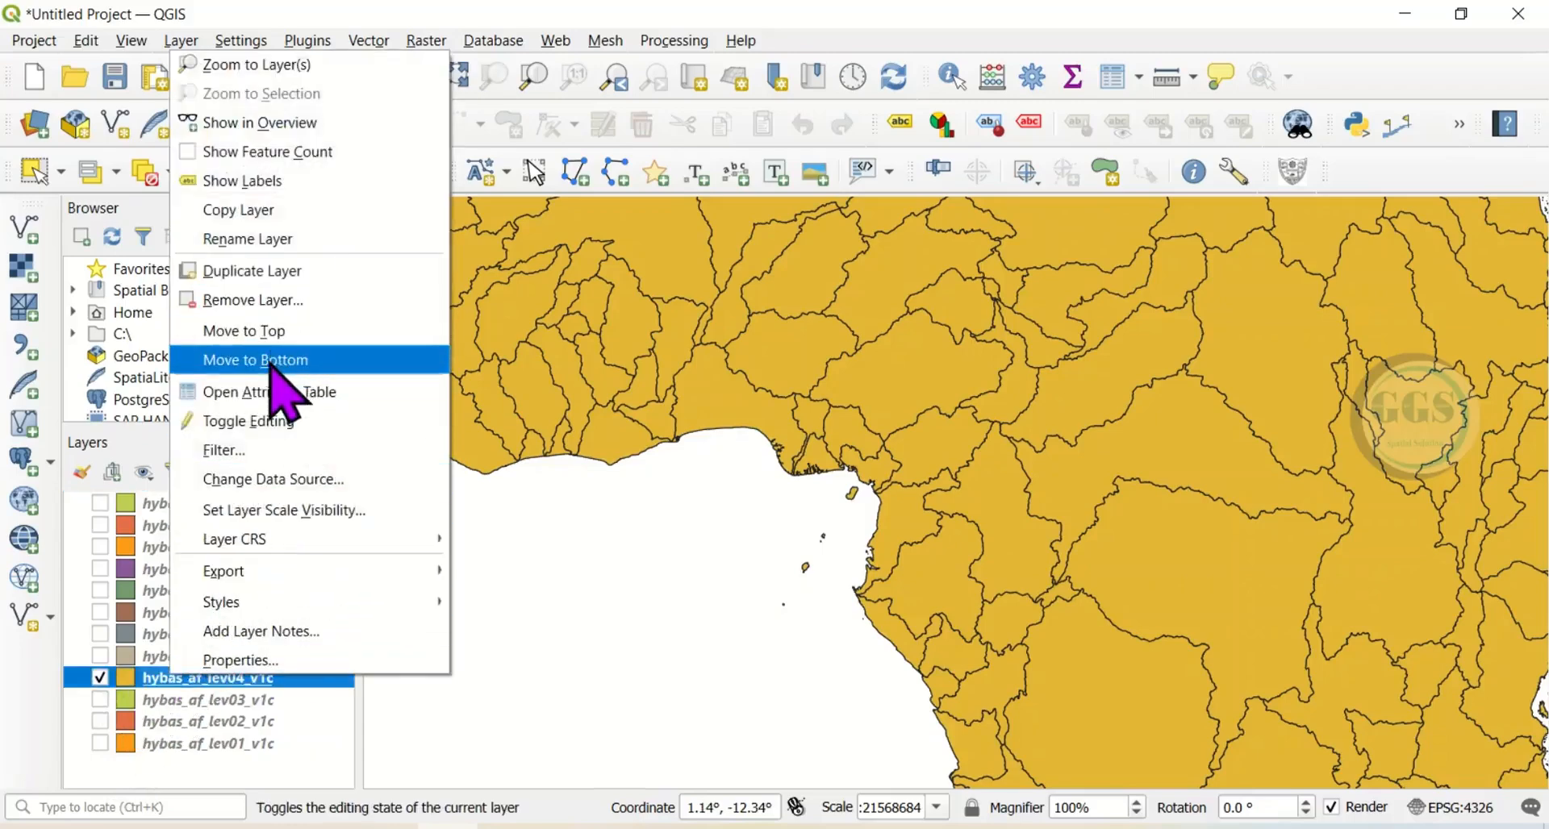
left_click(268, 393)
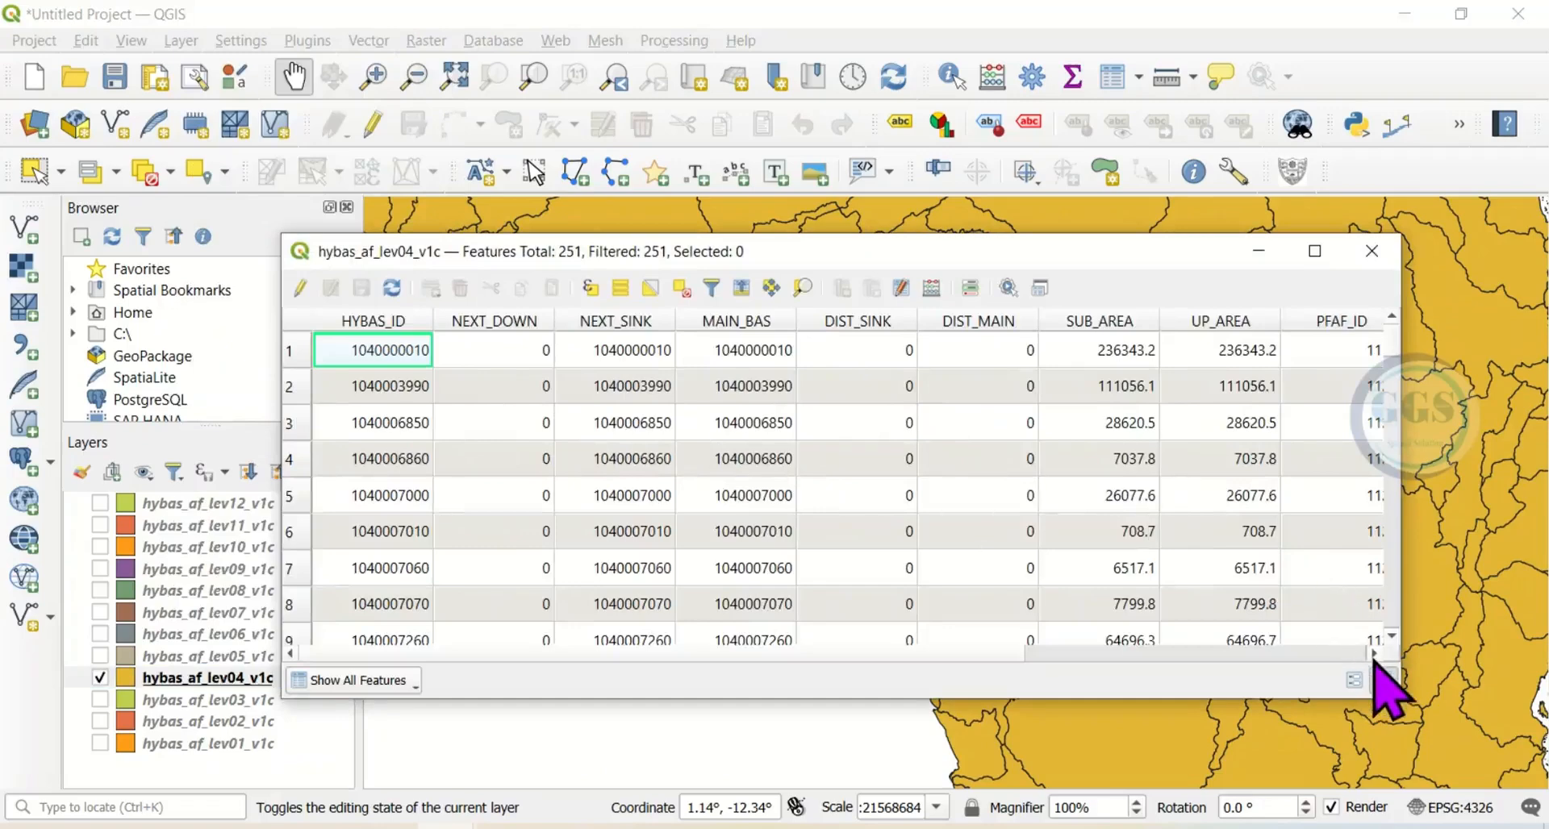
left_click_drag(1374, 655, 1376, 657)
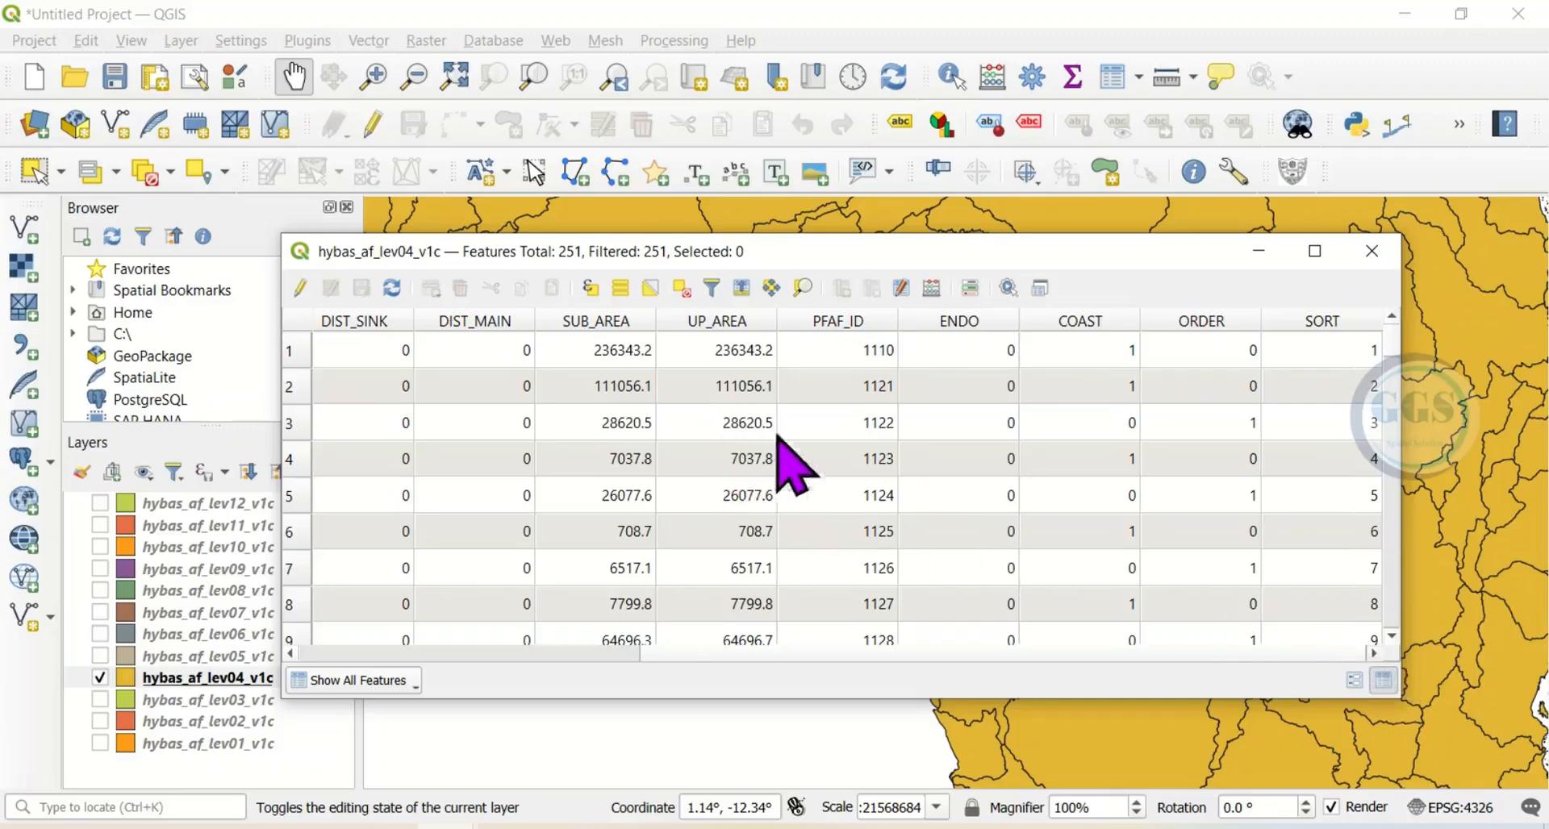
left_click(1371, 252)
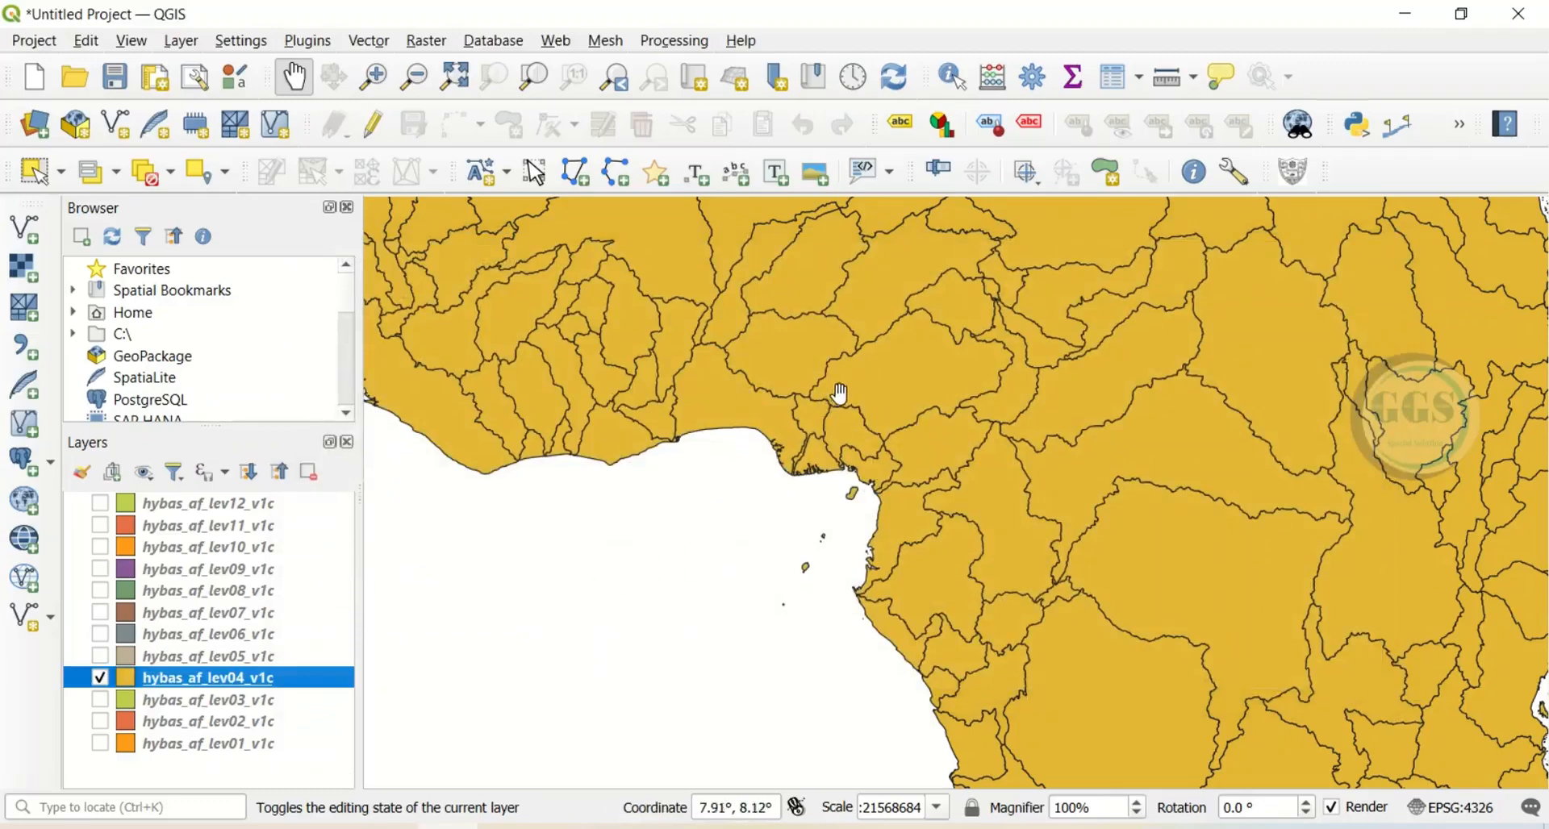
scroll(840, 393, "up", 1)
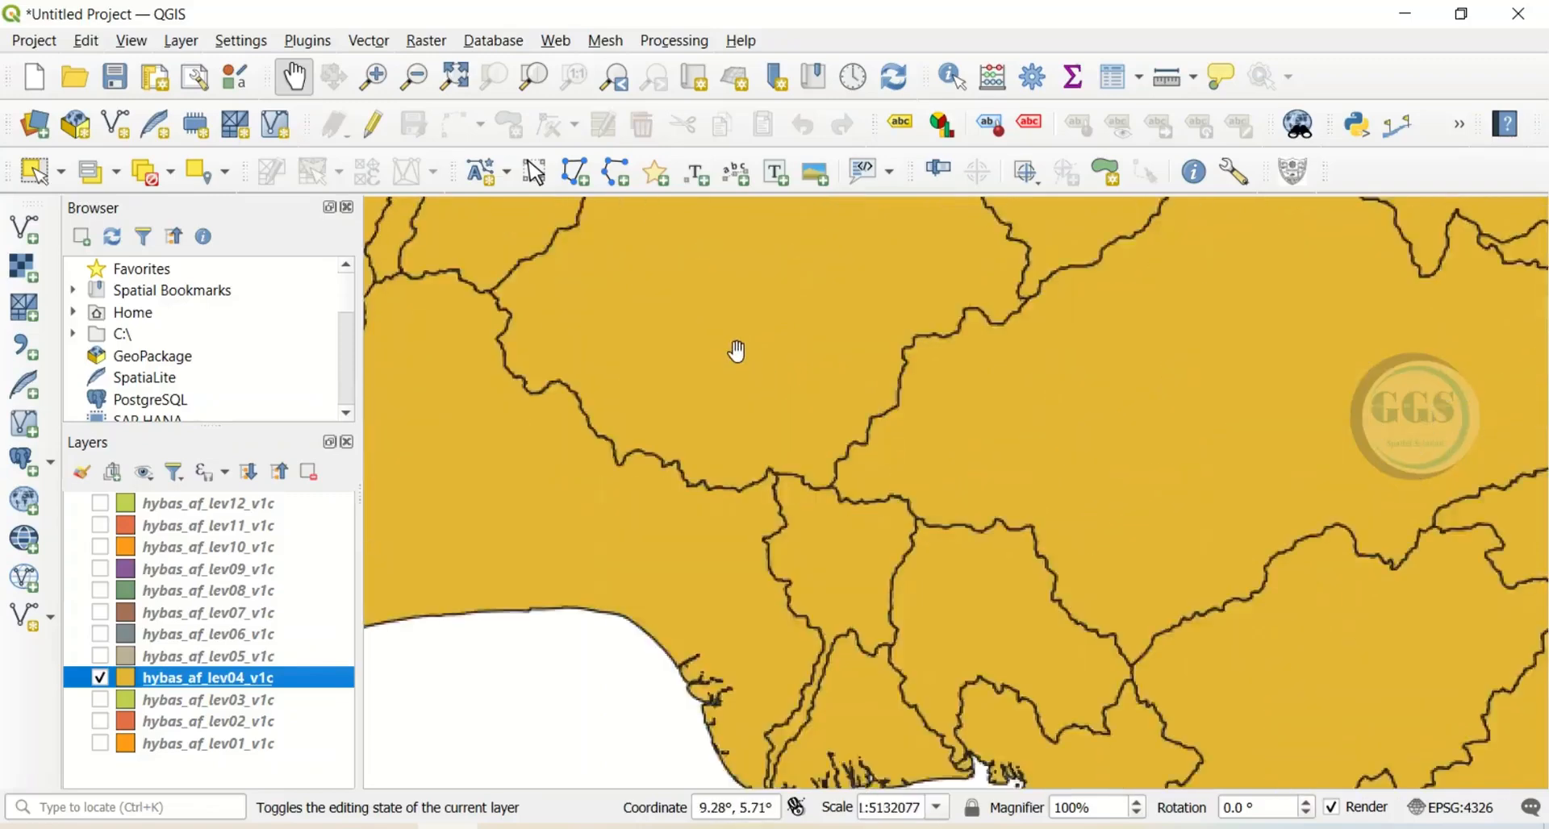
Select the basin polygon around 12.3° N, 13.0° E, inland and northeast of the Gulf of Guinea coast, in hybas_af_lev04_v1c.
scroll(737, 351, "down", 1)
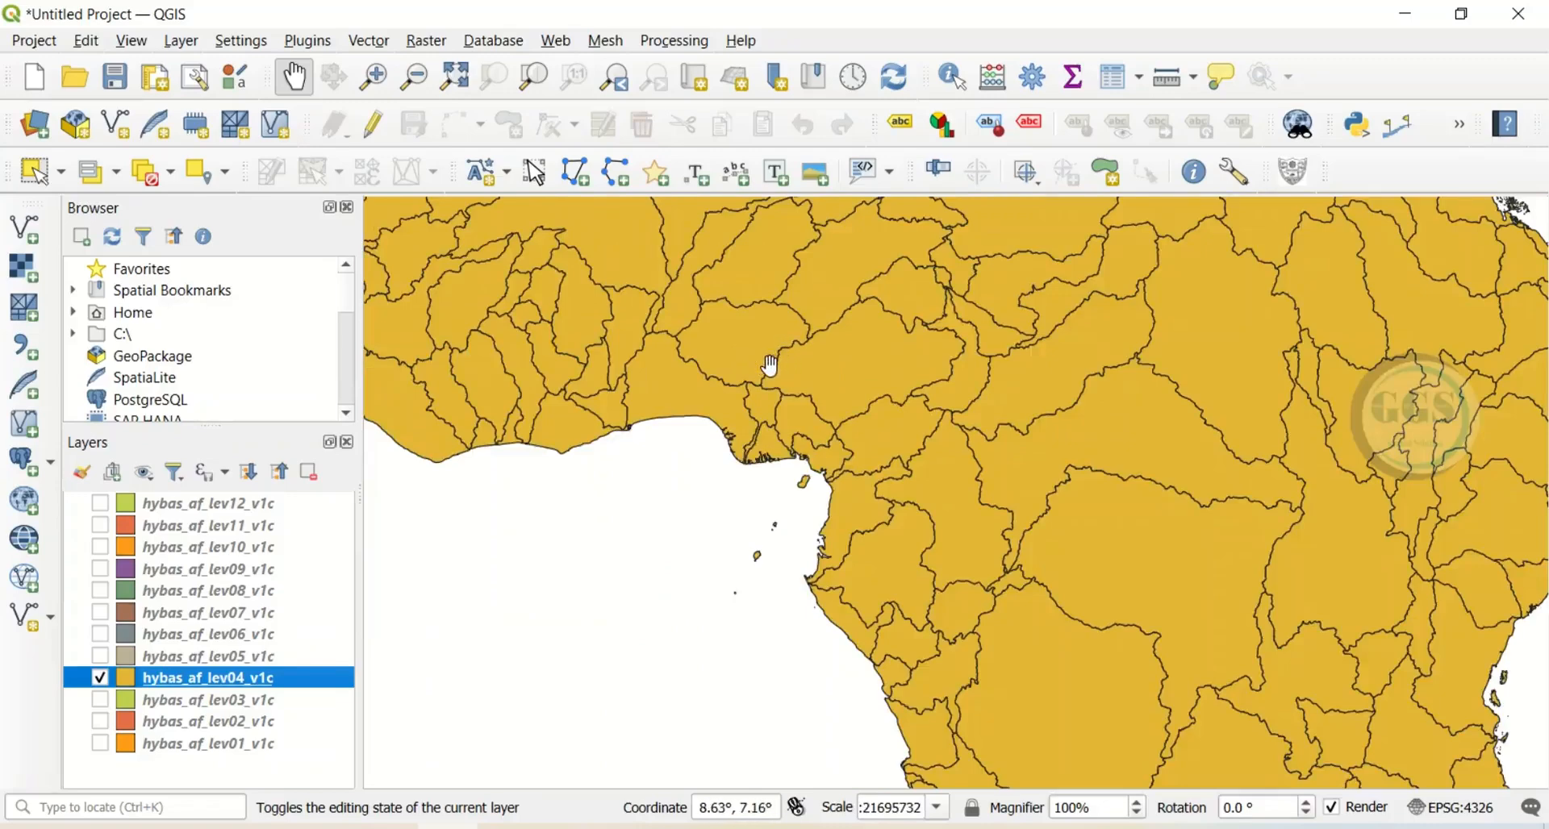
left_click_drag(767, 318, 806, 391)
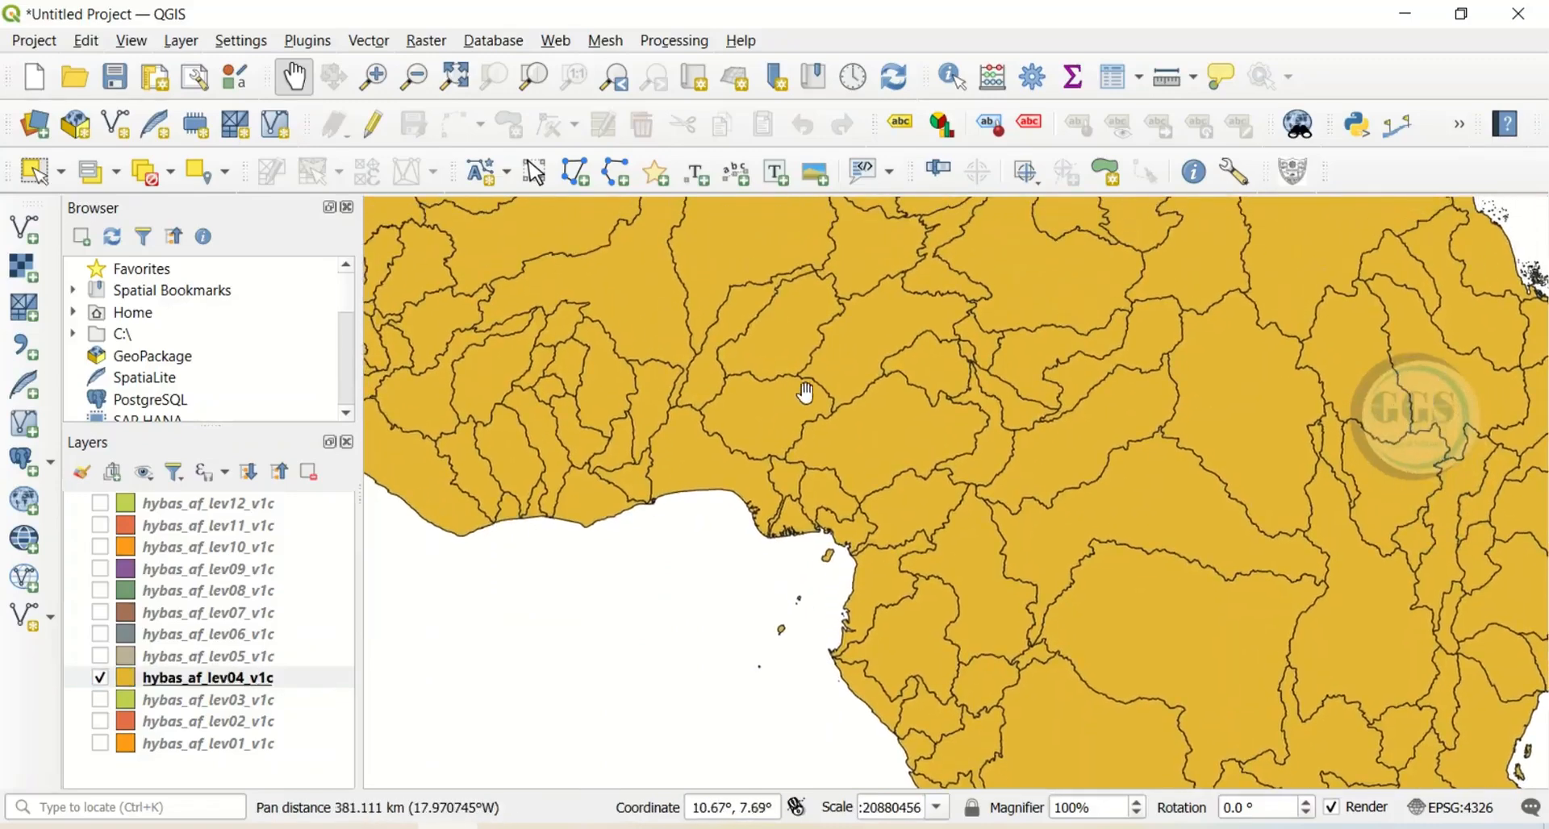
scroll(823, 400, "up", 1)
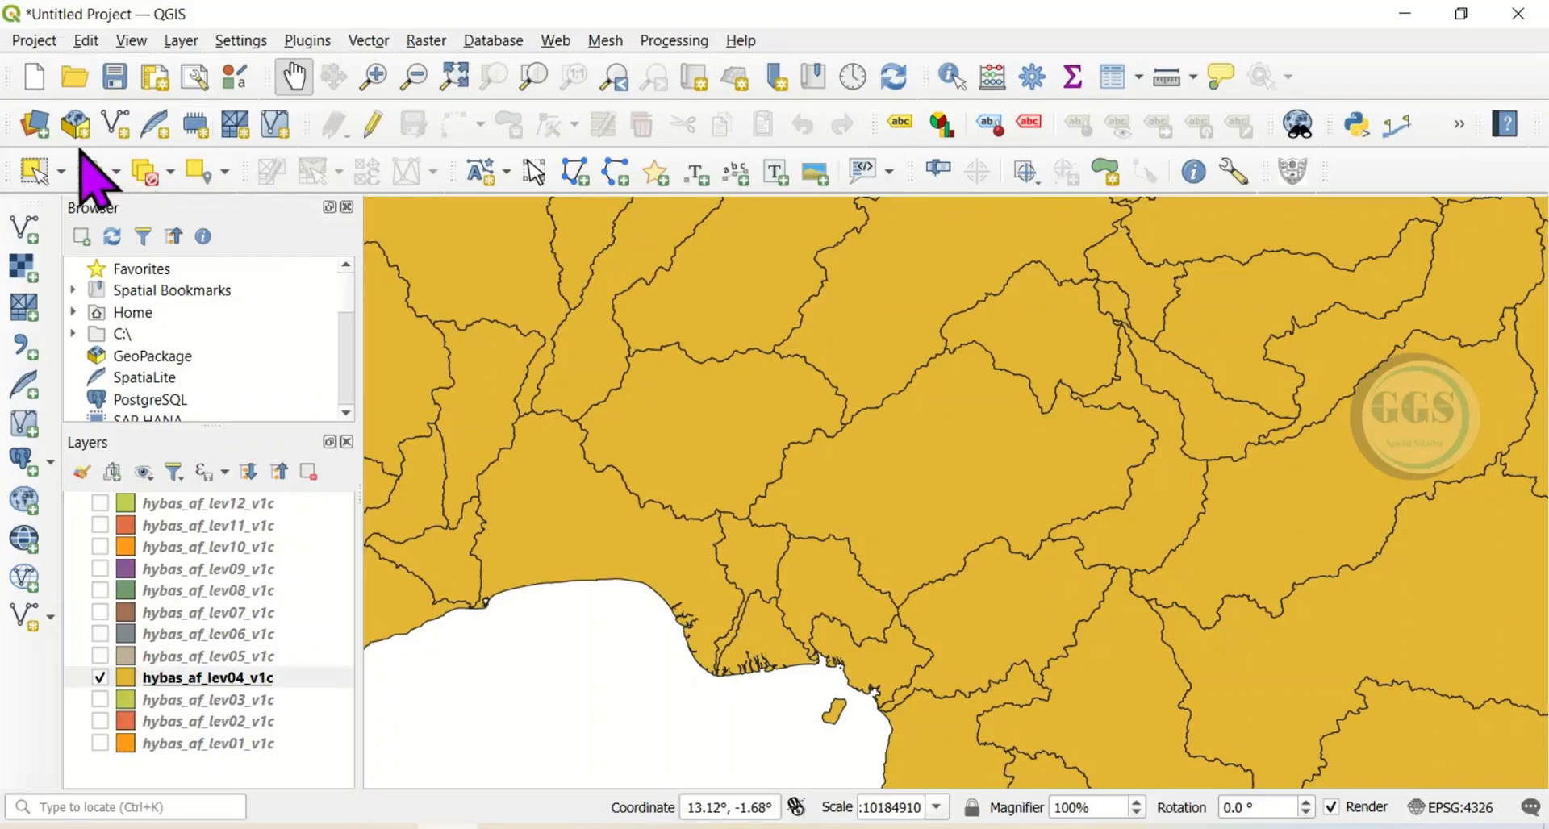
left_click(38, 174)
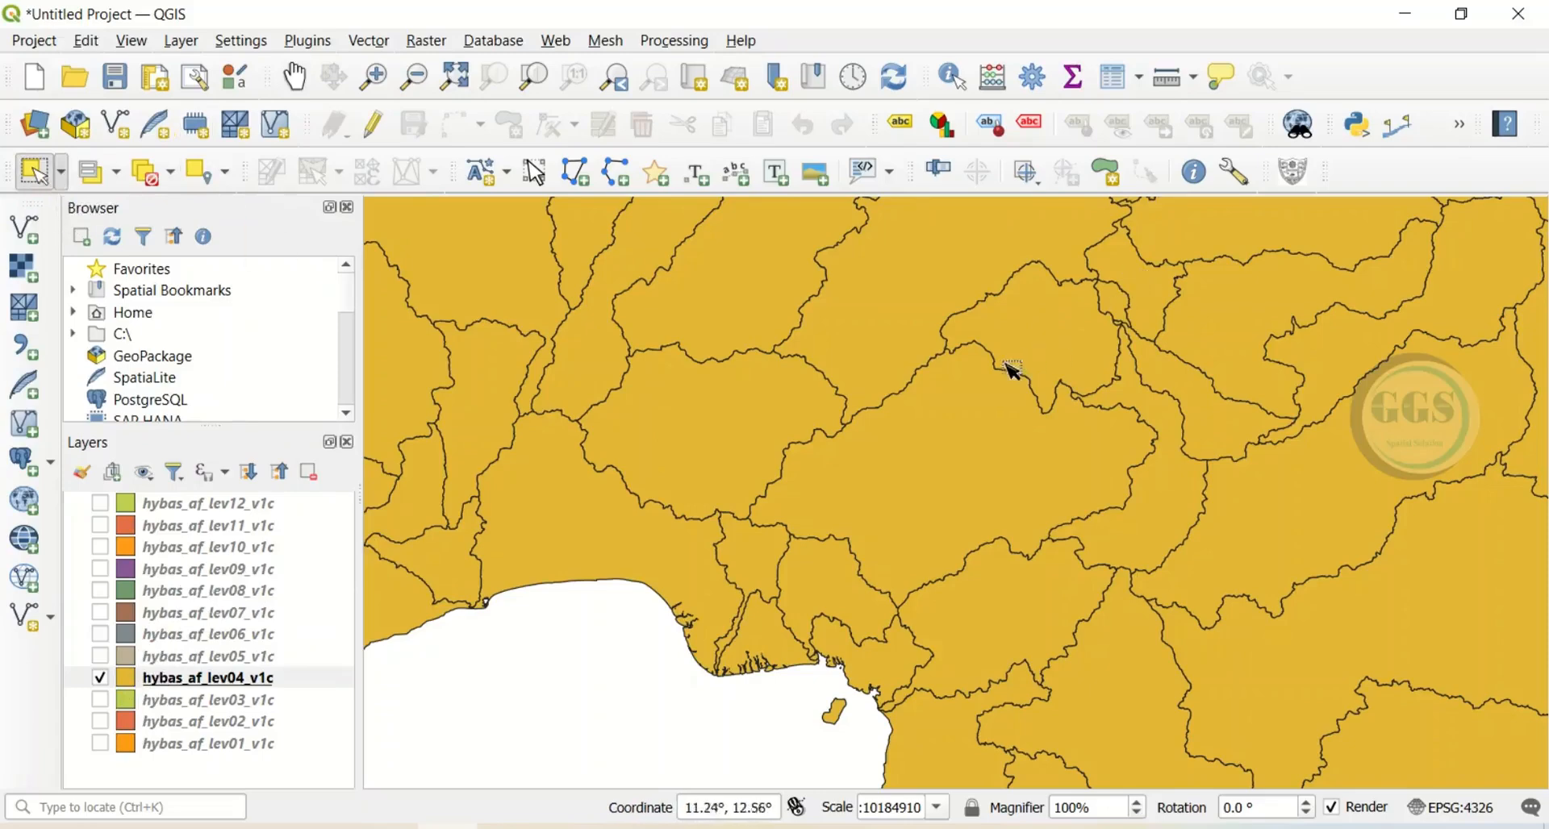
left_click(1024, 343)
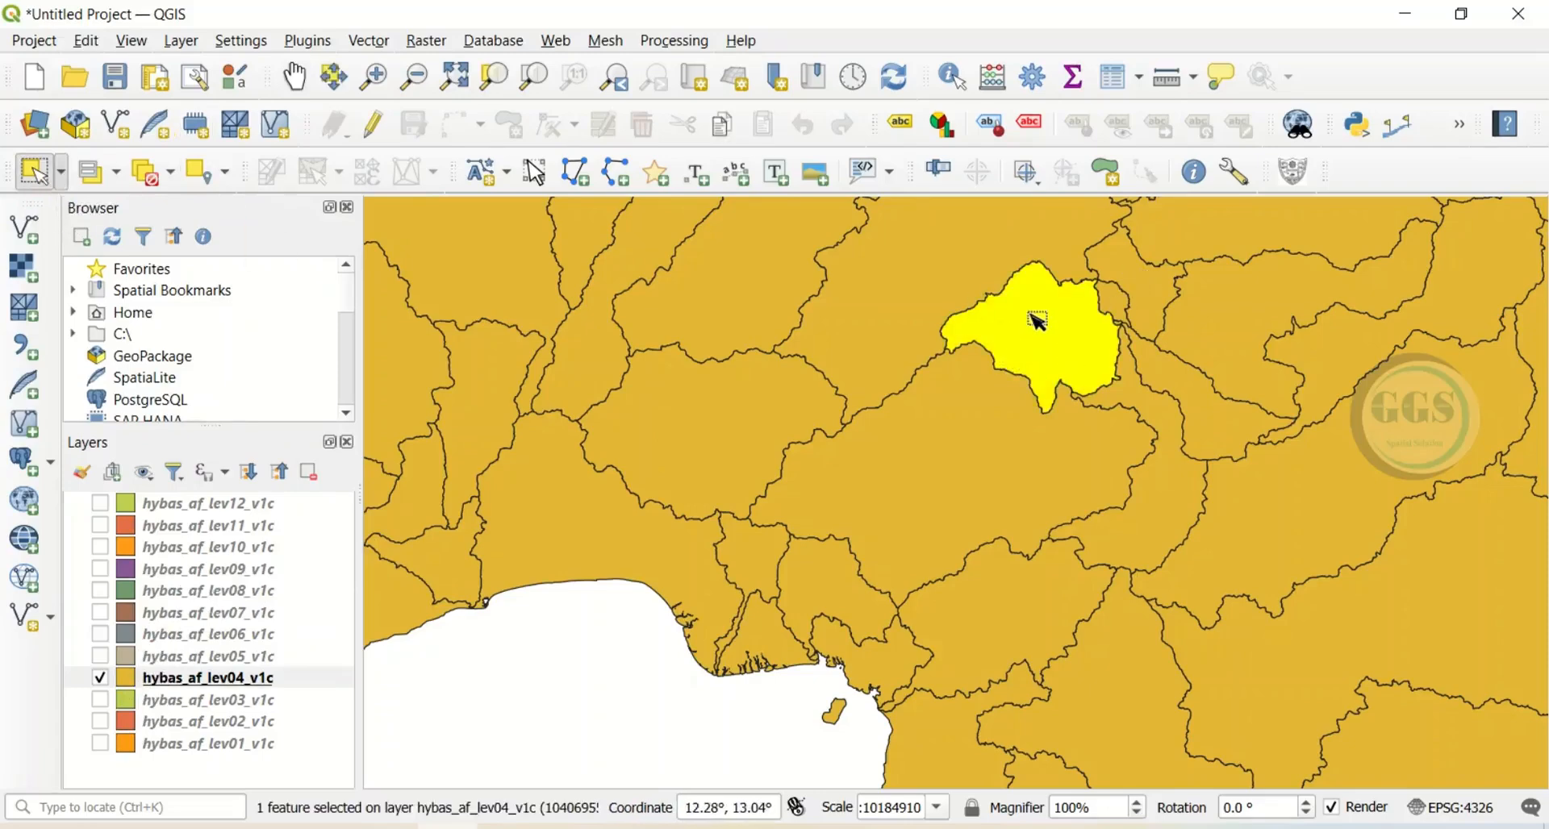
Export the selected hybas_af_lev04_v1c feature as an ESRI Shapefile named Basin in the Tutorial folder on the Desktop, adding it to the map.
left_click(192, 682)
right_click(191, 682)
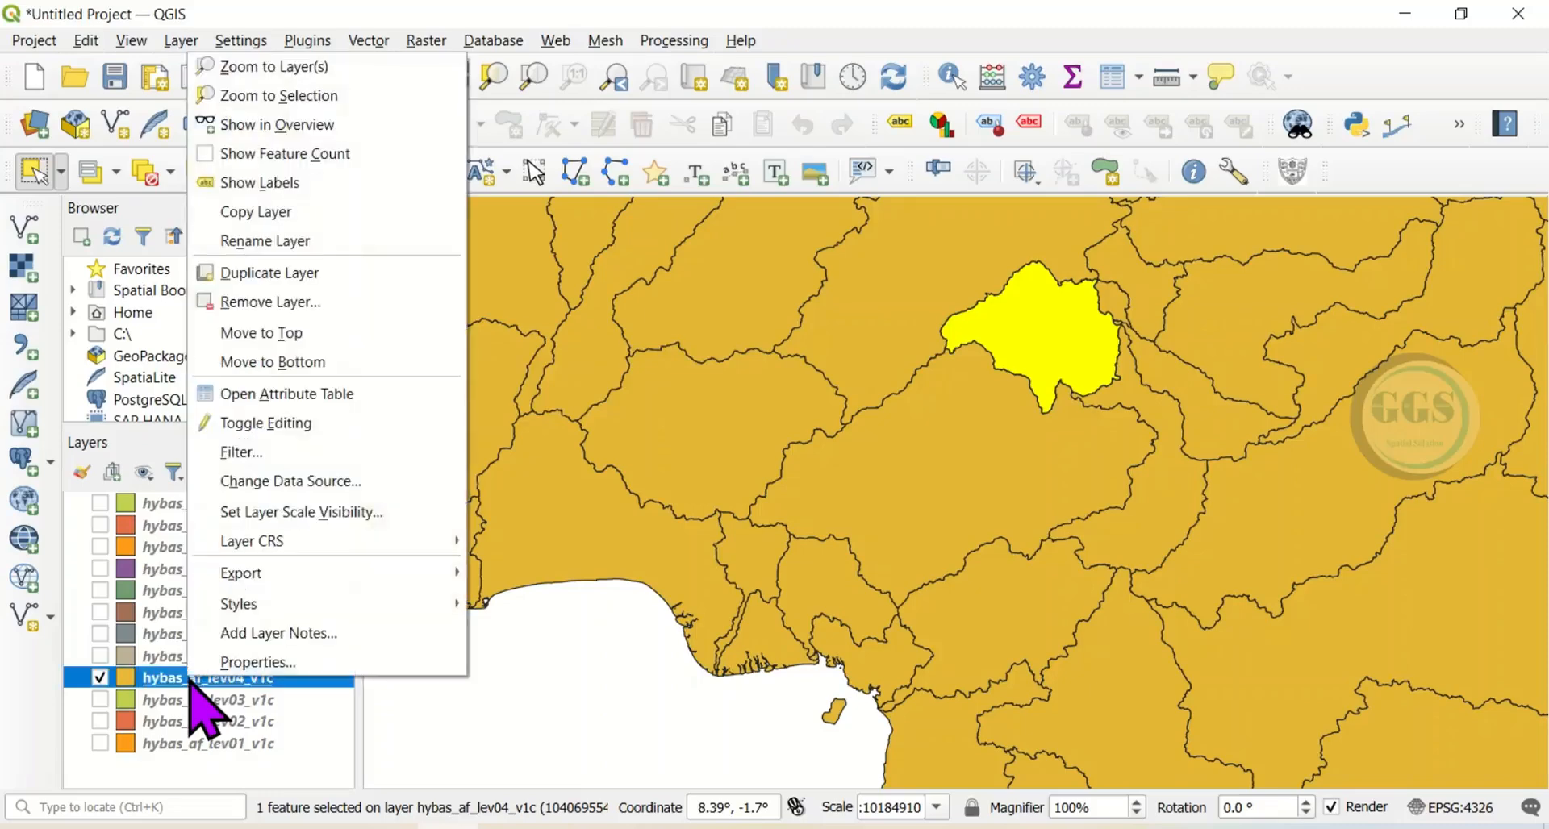
mouse_move(265, 573)
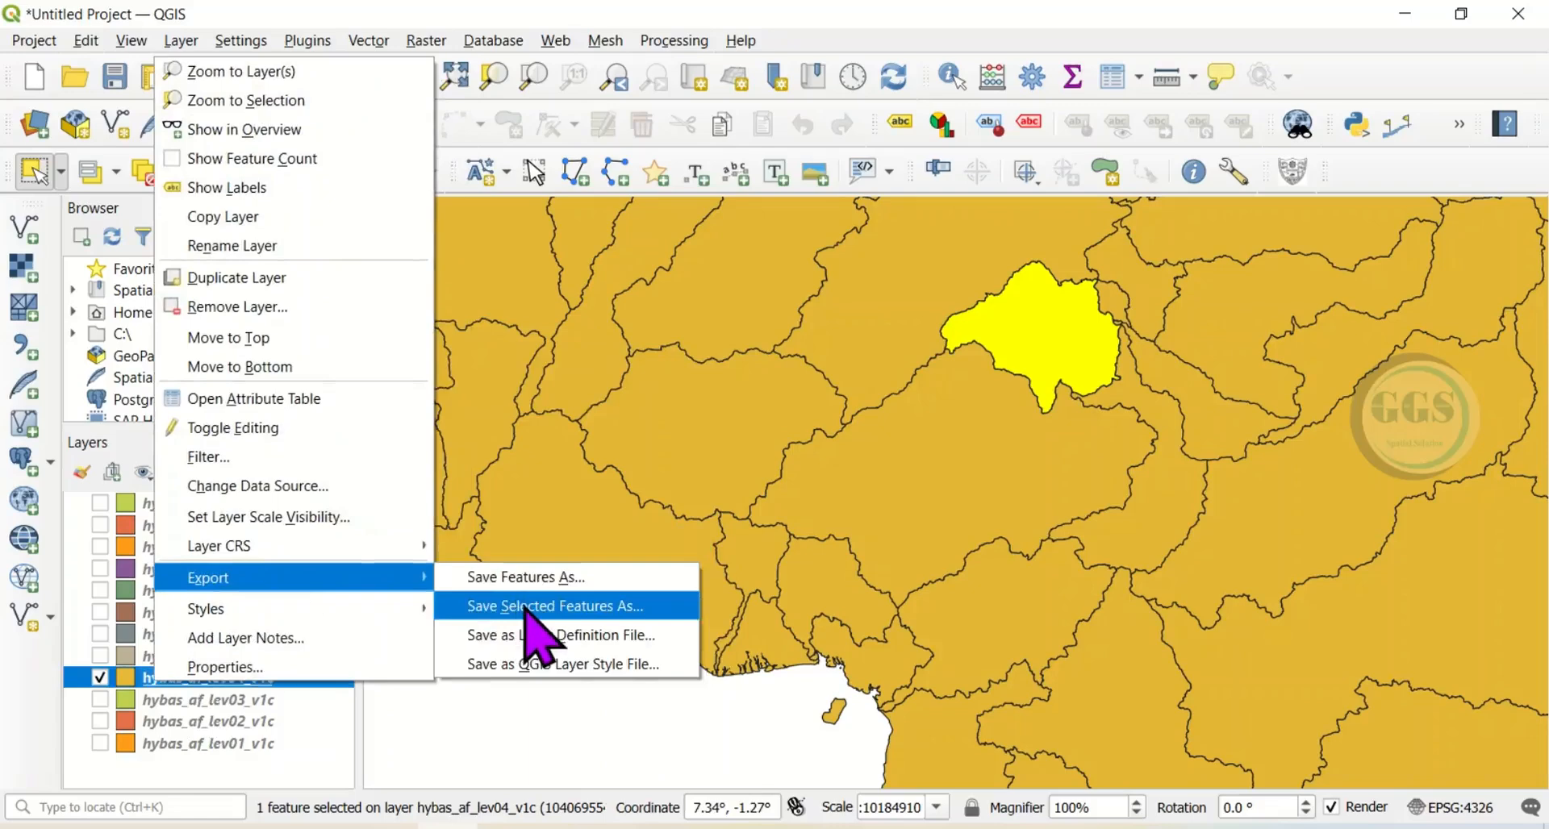
left_click(526, 610)
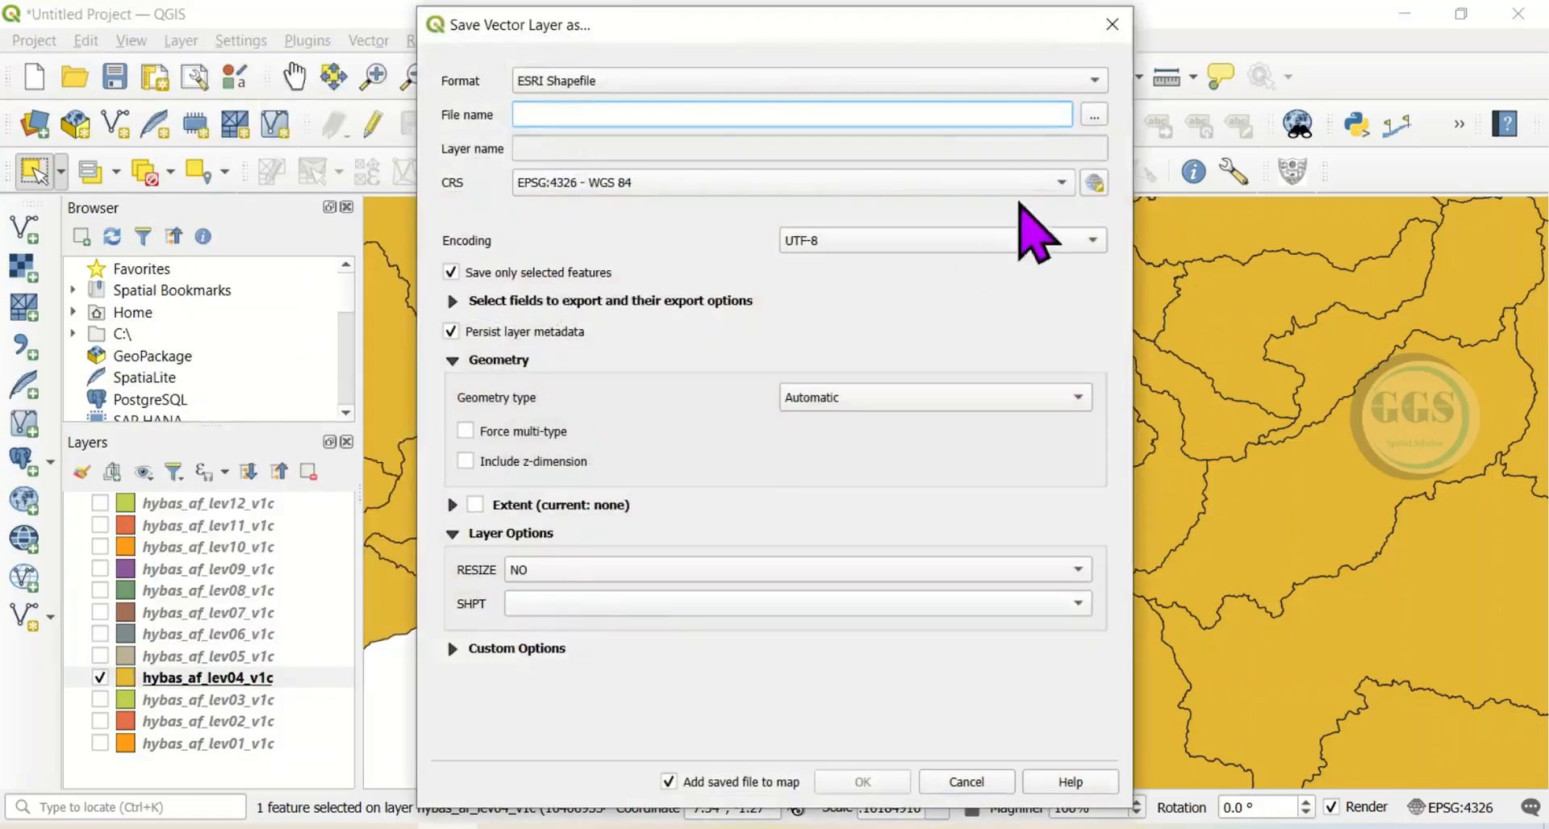
left_click(1094, 115)
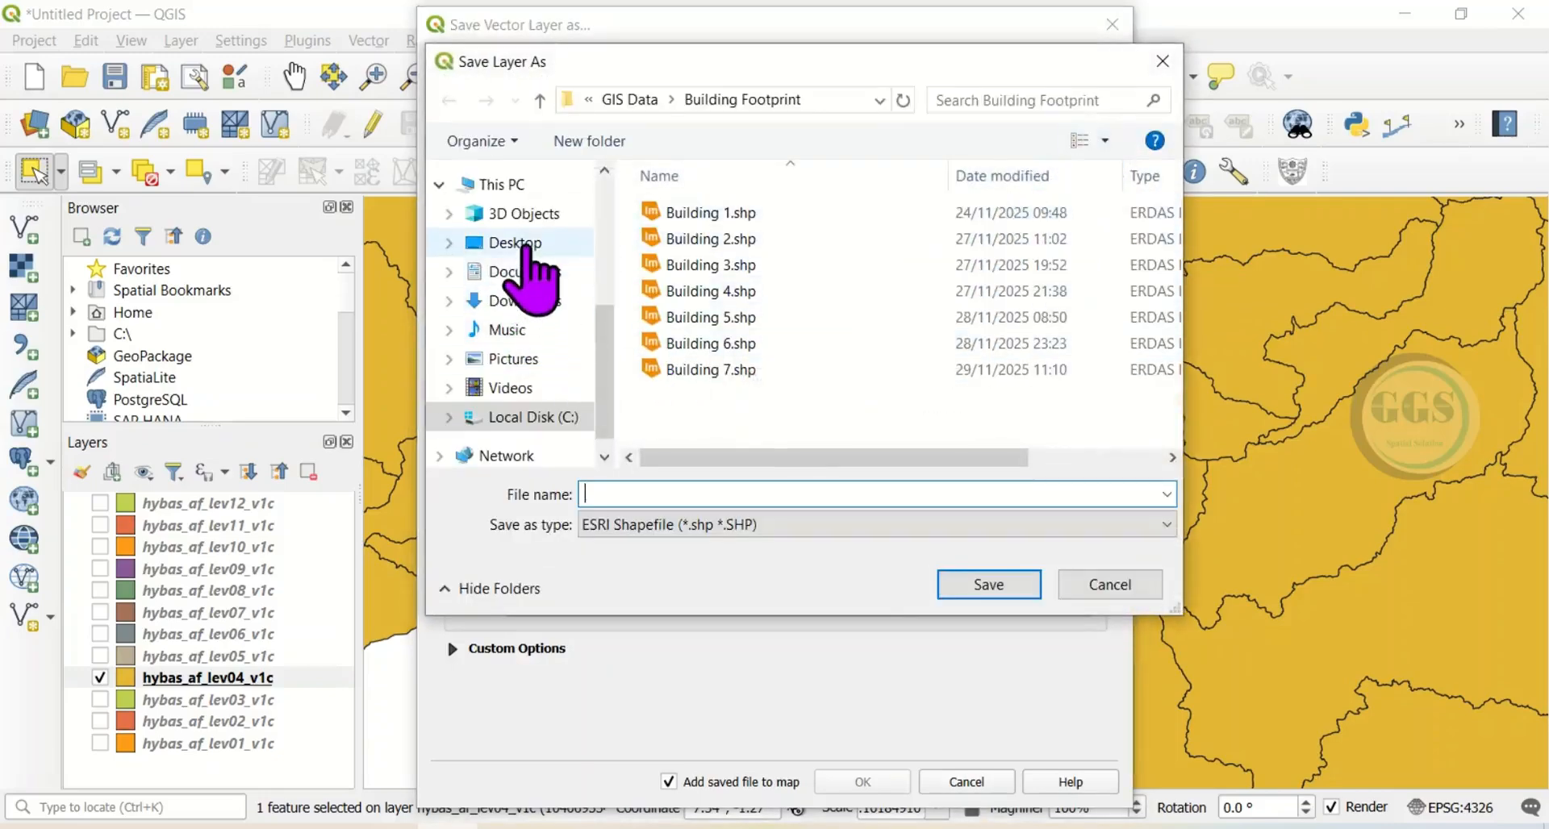
left_click(492, 242)
left_click(682, 291)
double_click(681, 291)
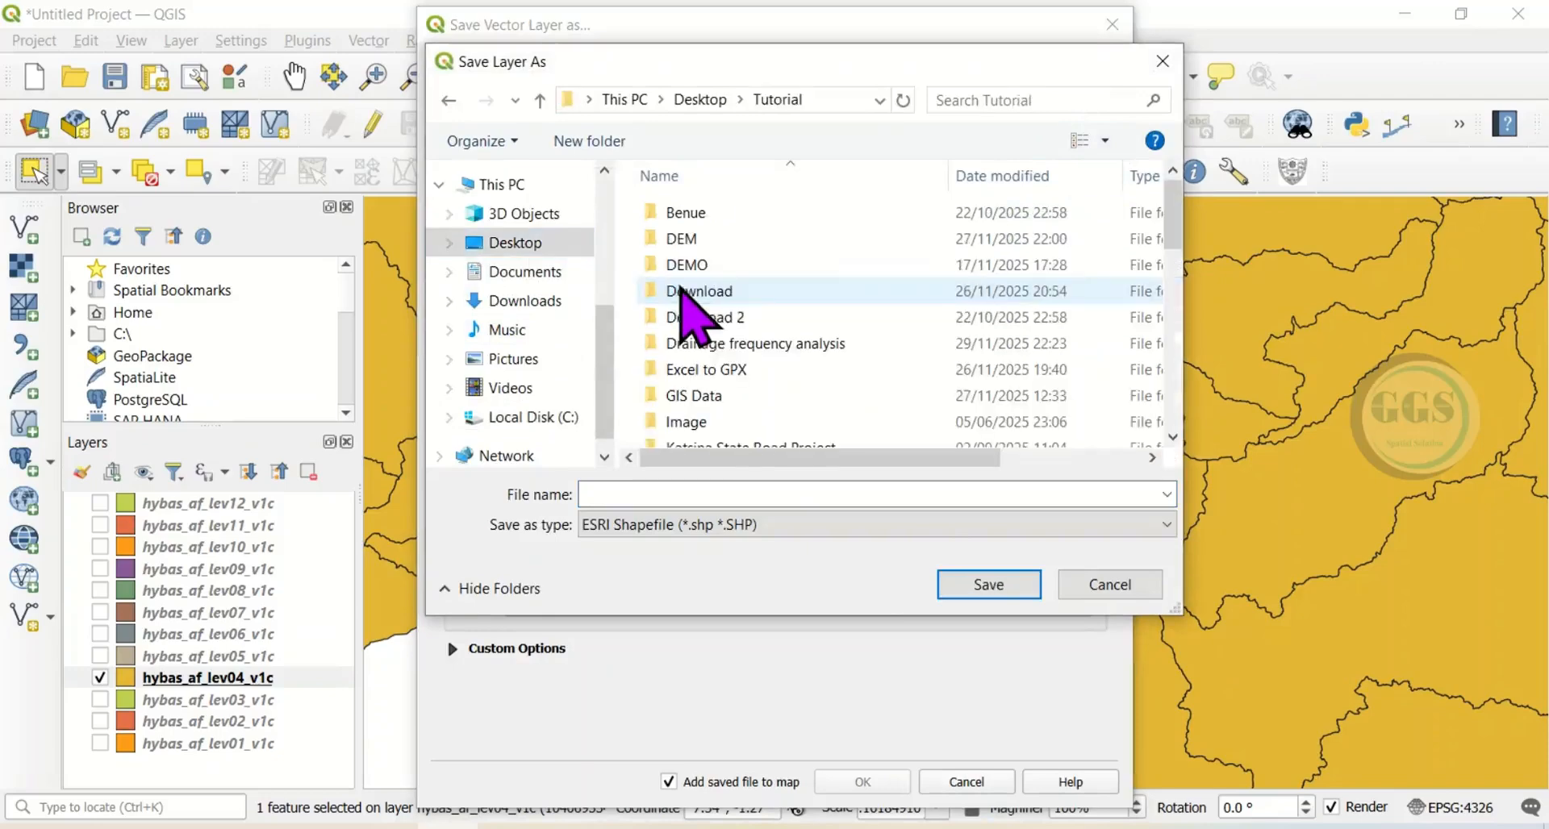
left_click(658, 494)
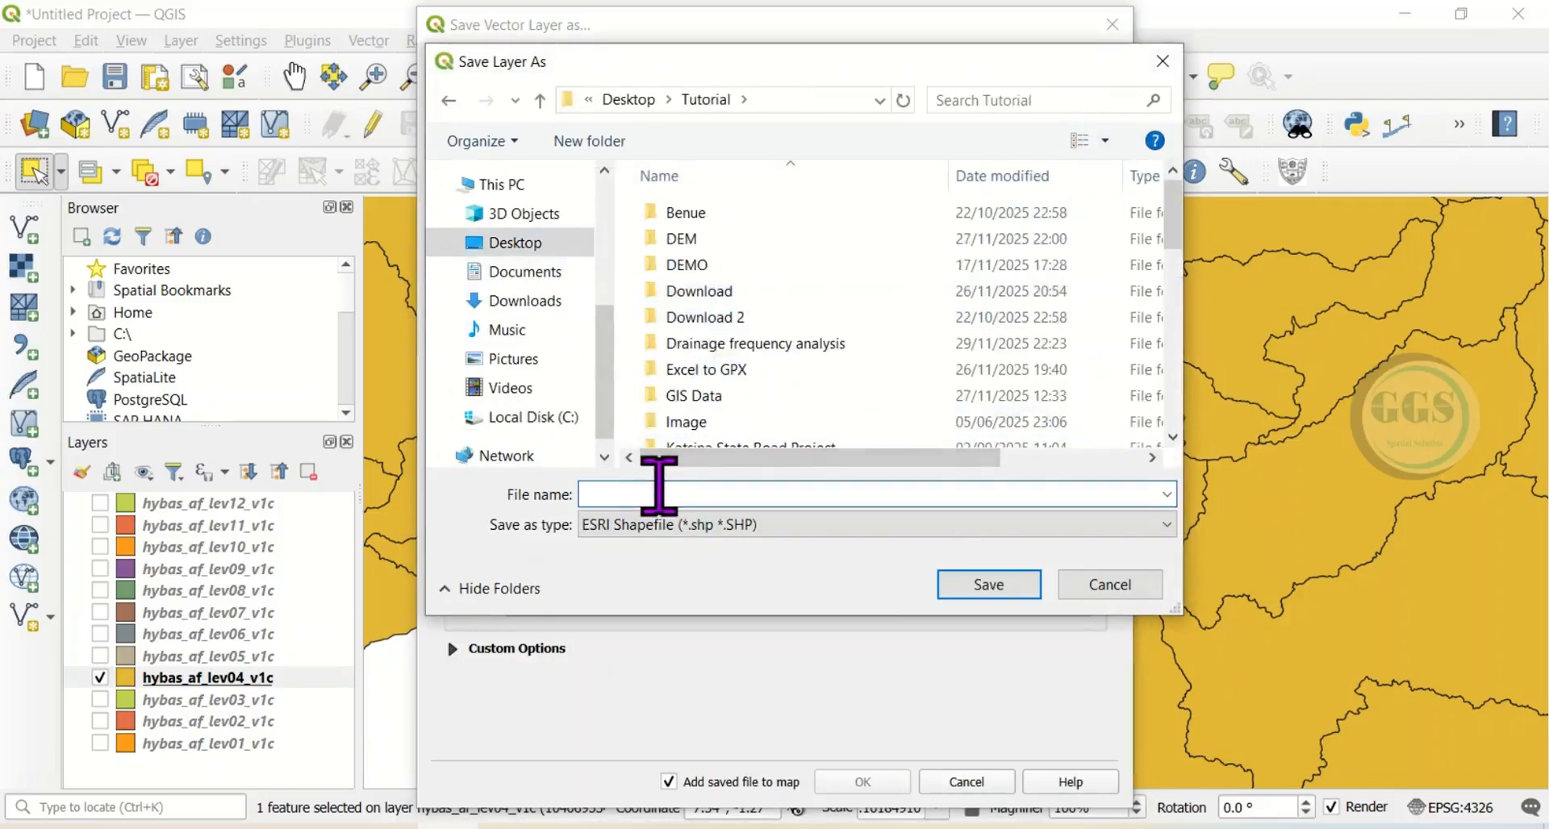
type("Basin")
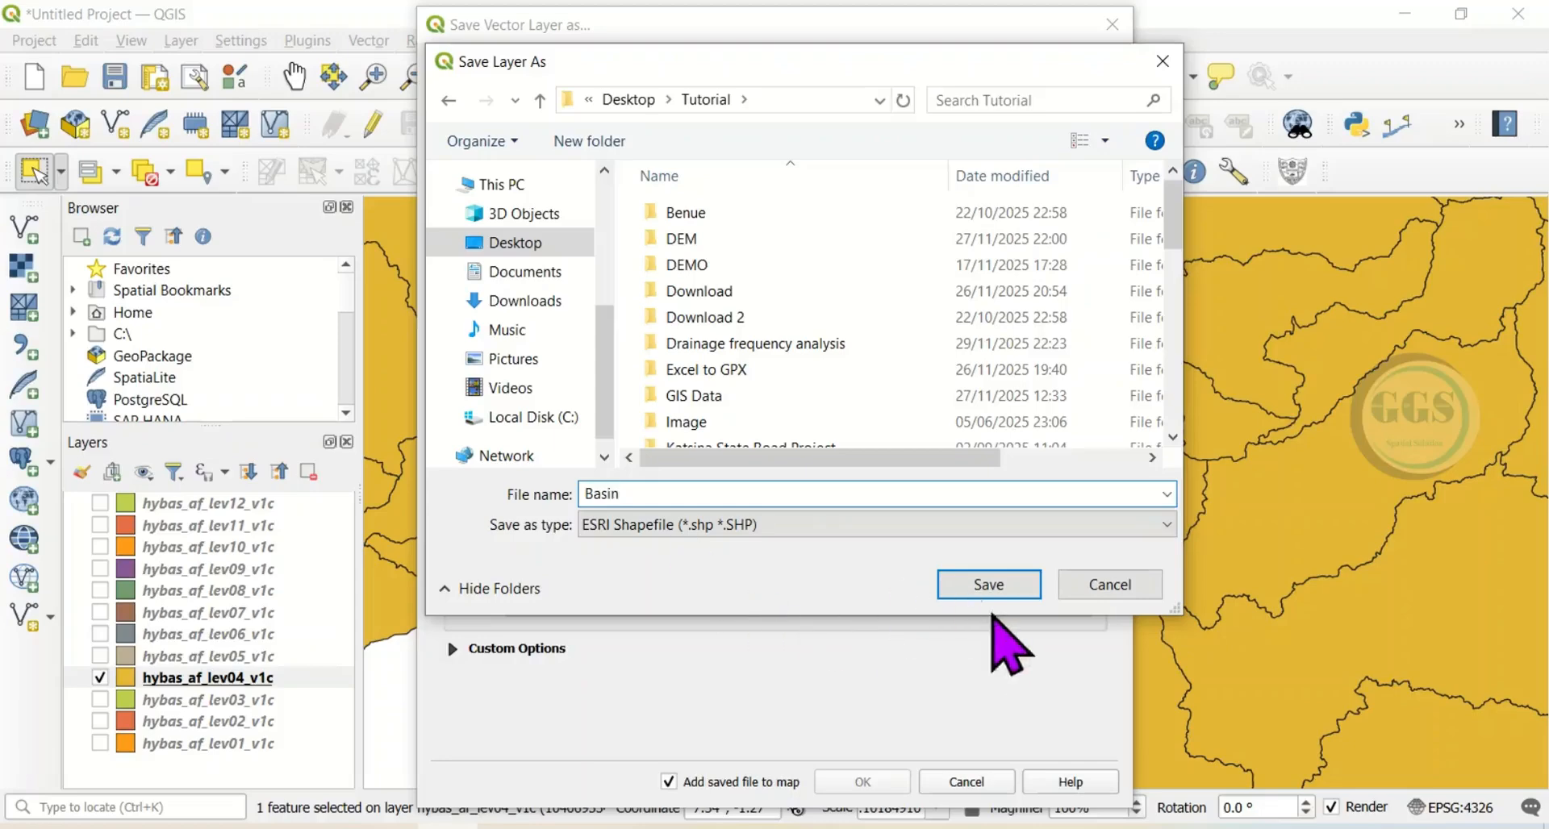
left_click(988, 585)
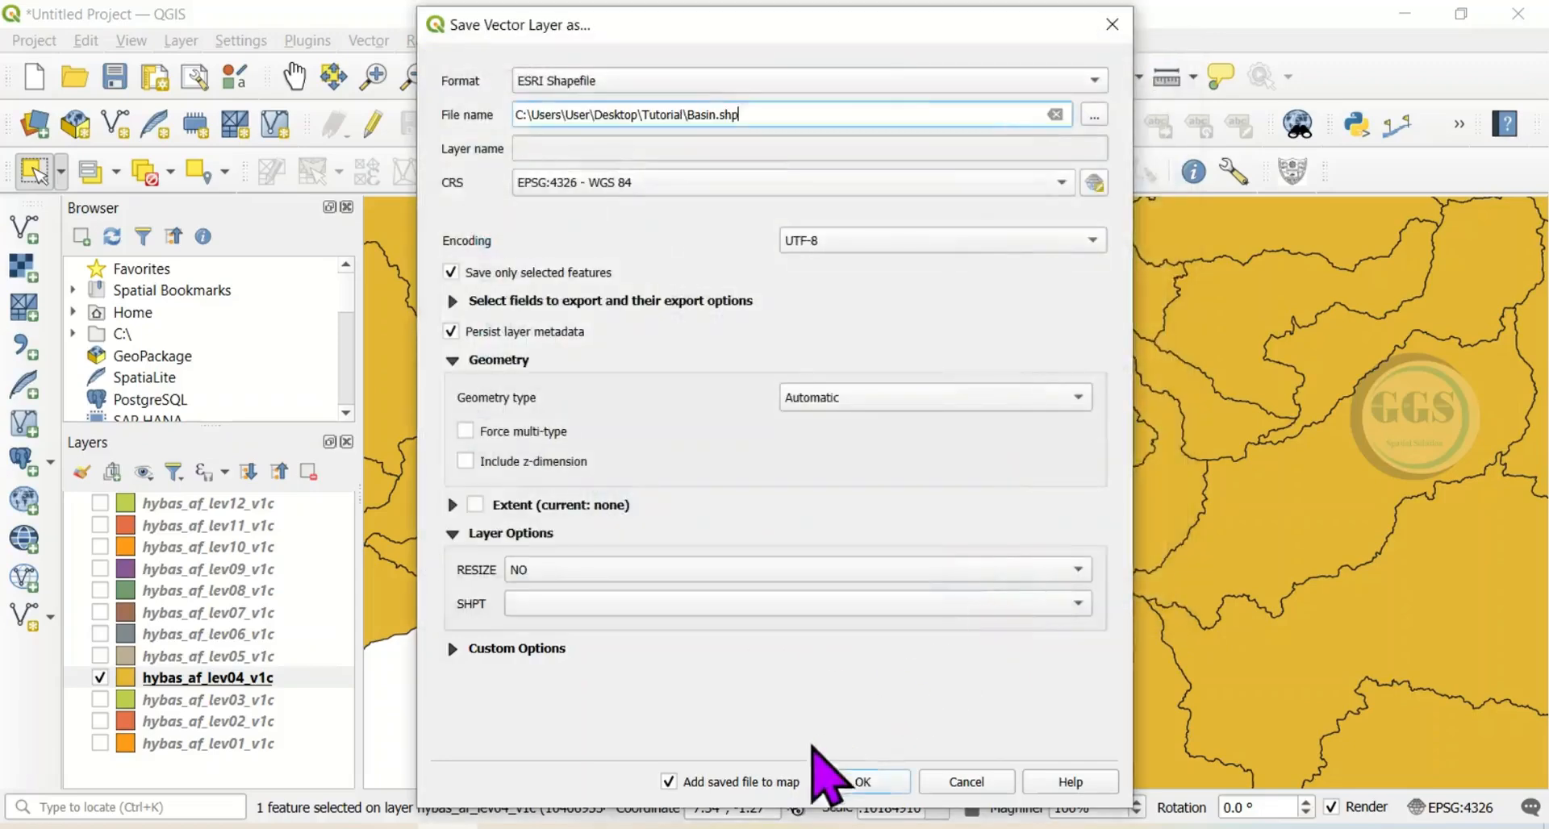
left_click(855, 782)
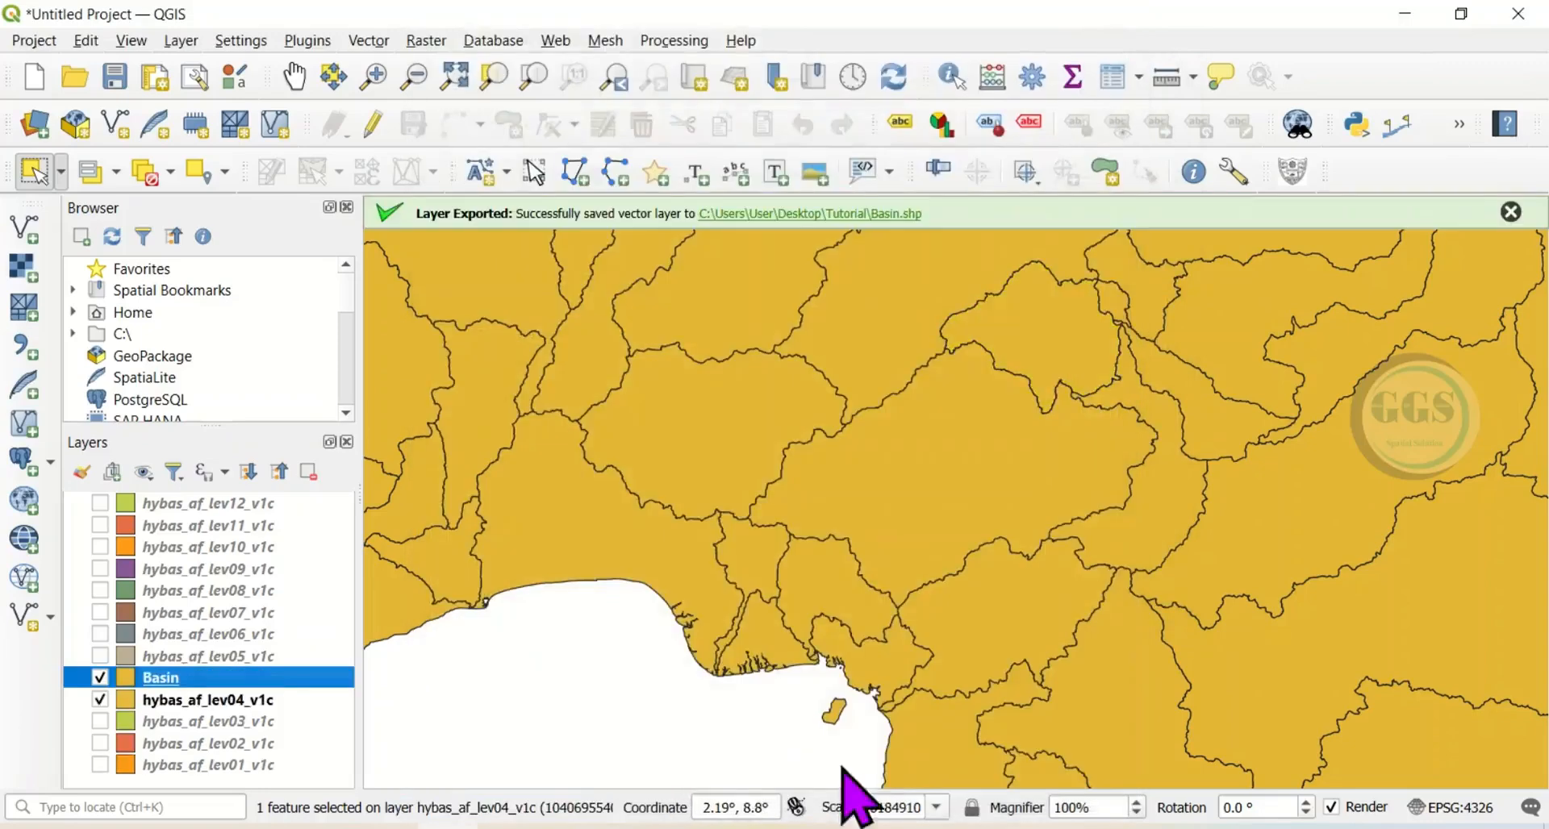
Hide hybas_af_lev04_v1c, zoom to the extent of the Basin layer and dismiss the export message.
left_click(100, 700)
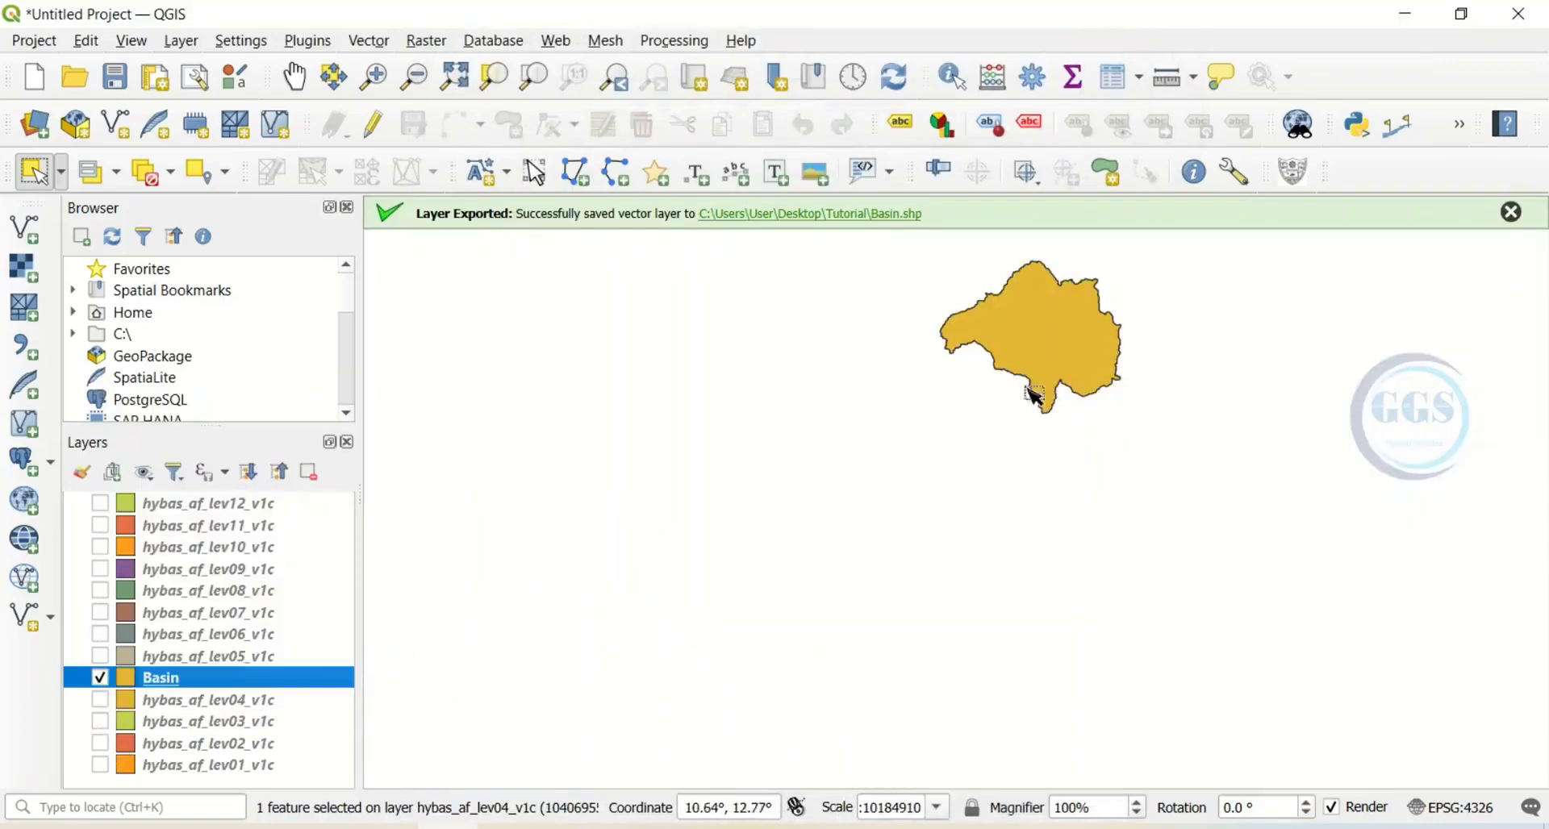
right_click(181, 678)
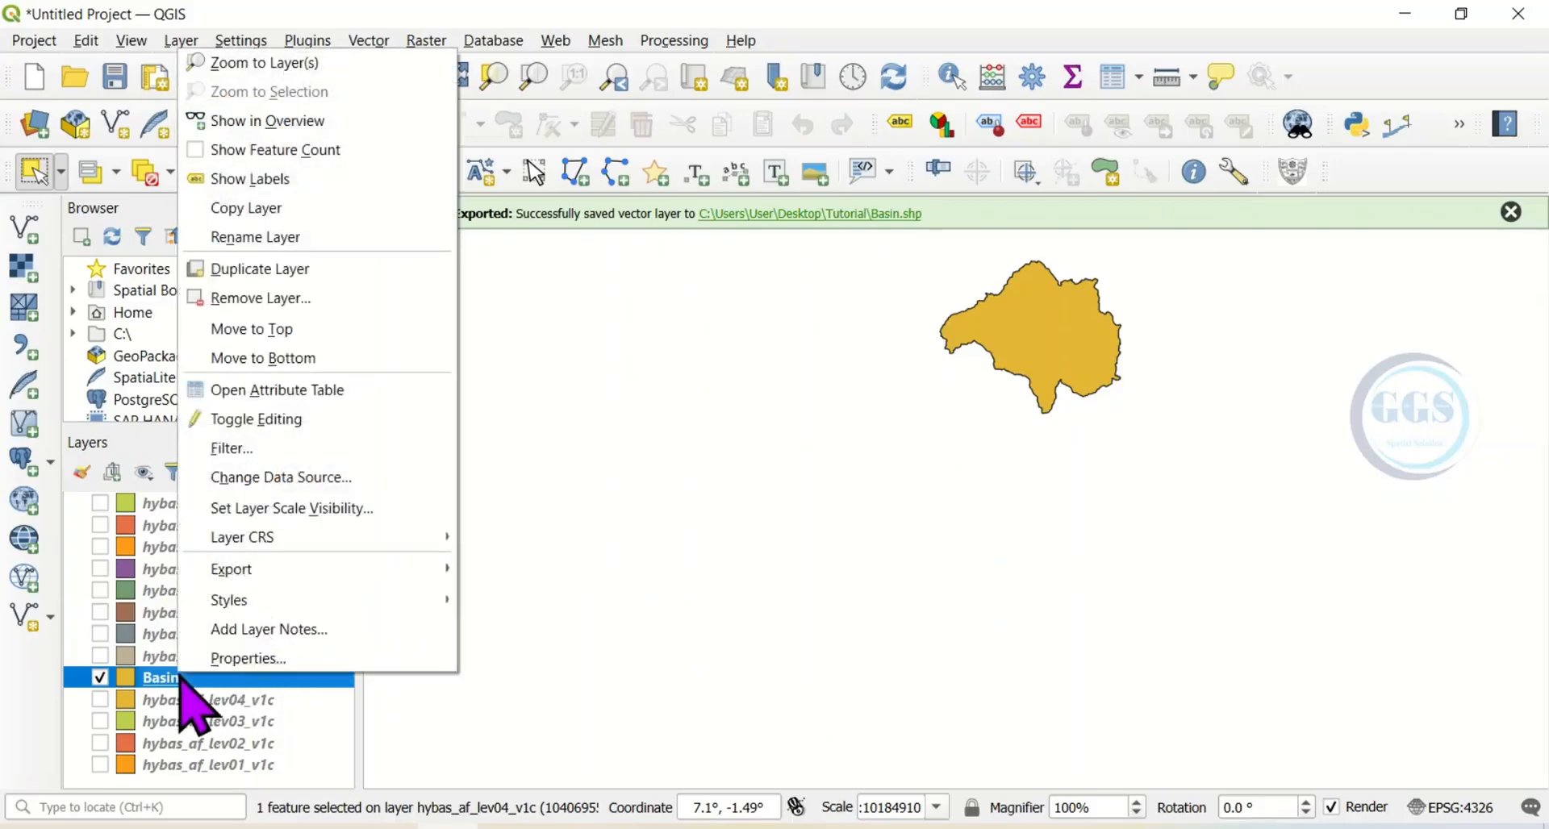
left_click(259, 64)
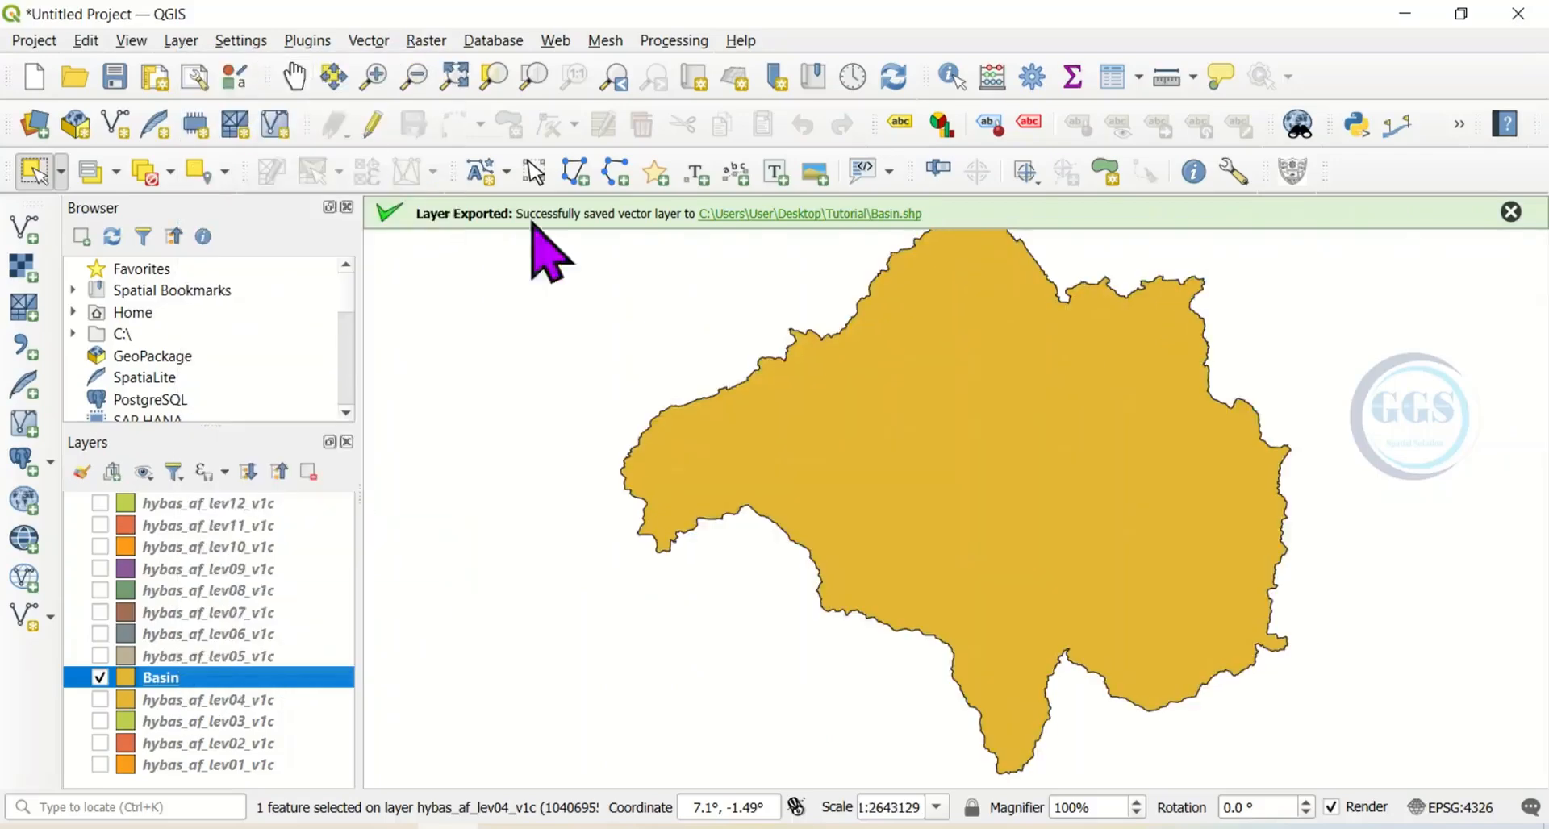
left_click(1506, 212)
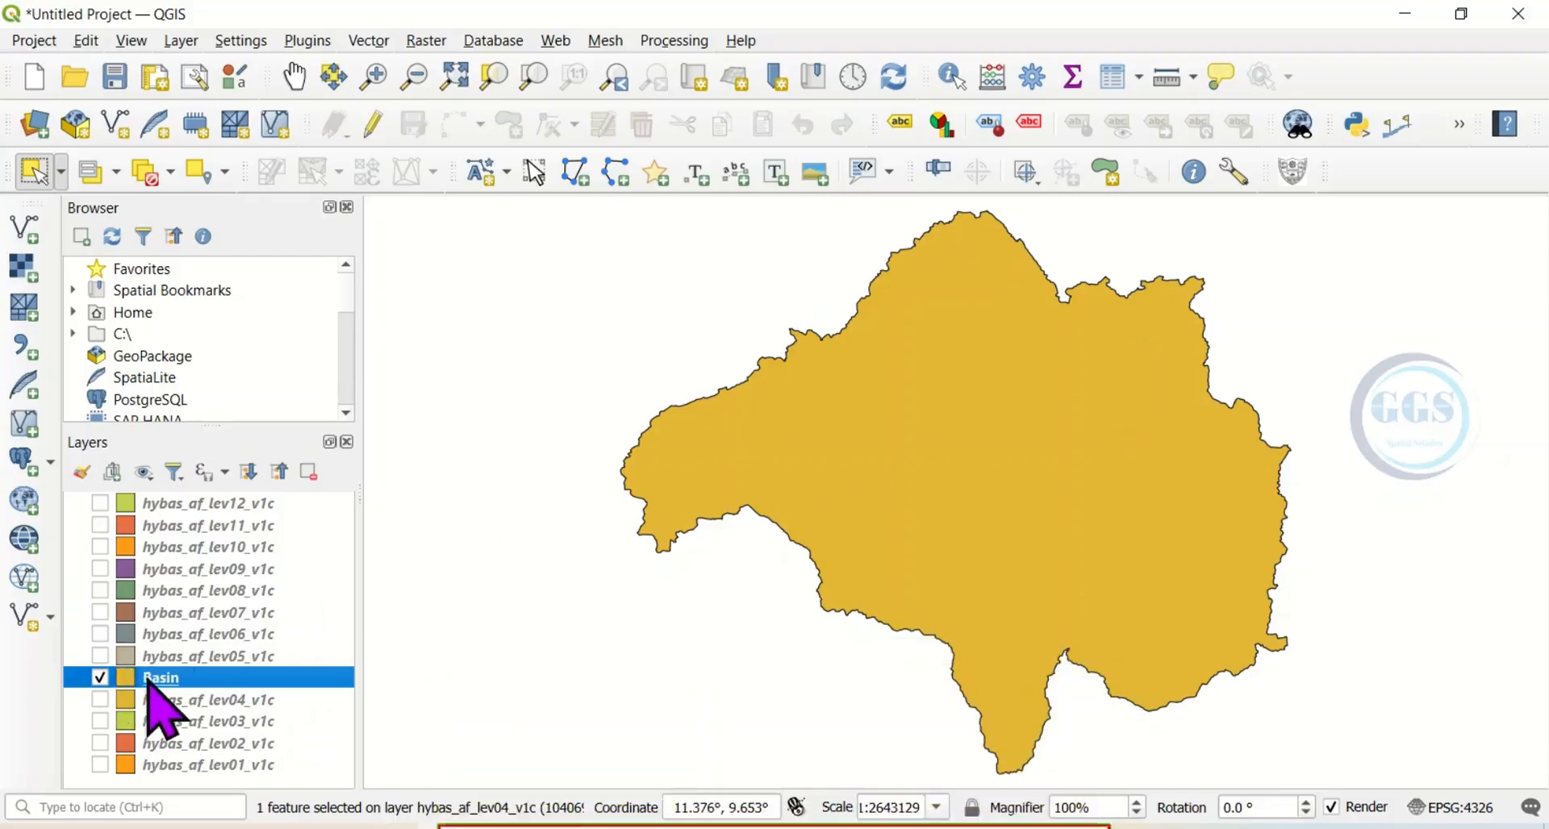
Style the Basin layer as Outline: Simple Line with a stroke width of 0.86 millimeters.
mouse_move(141, 682)
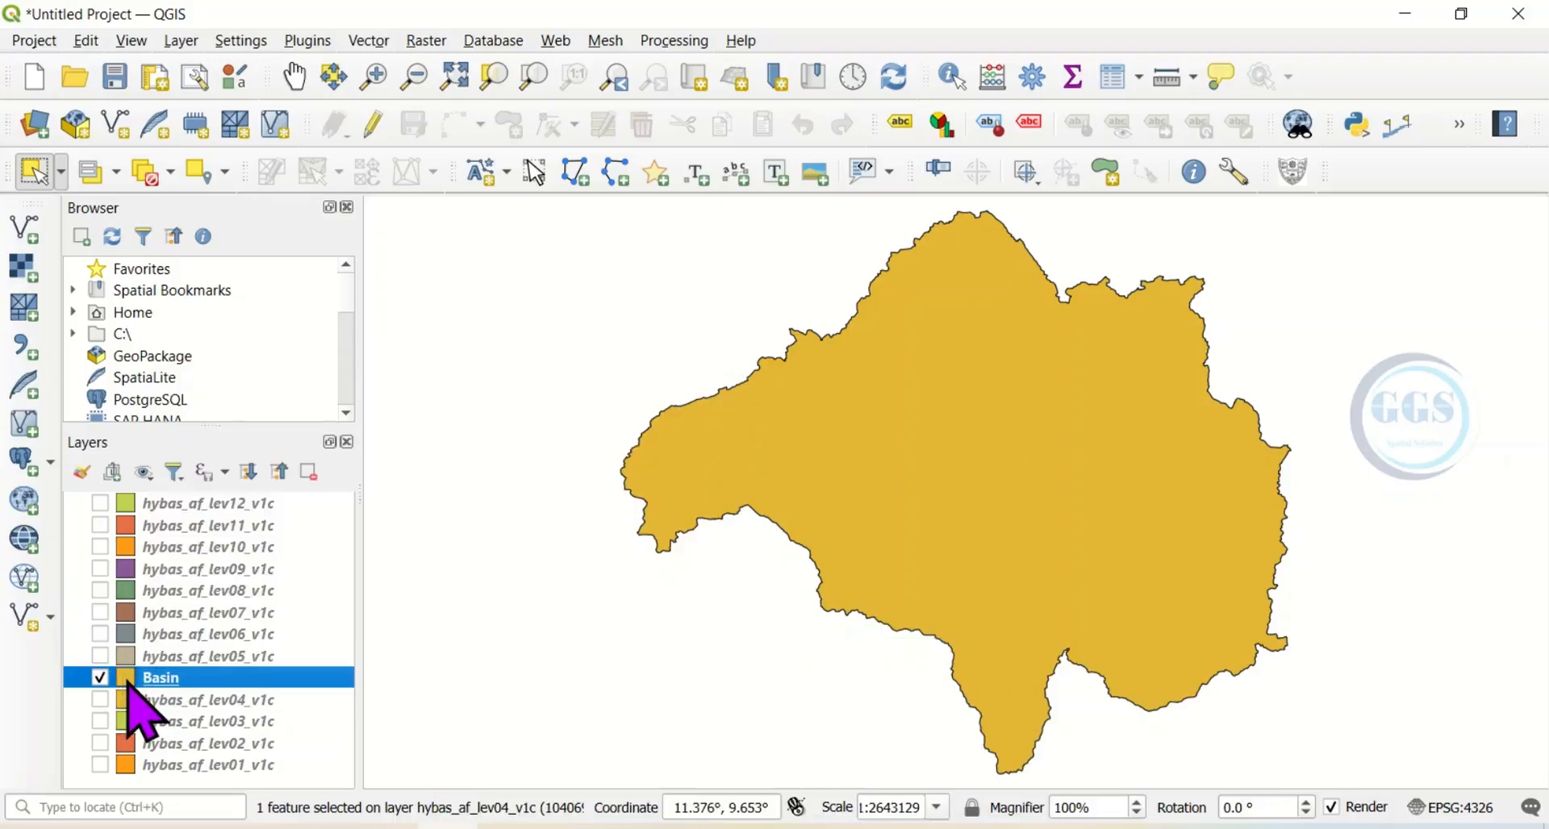
double_click(129, 679)
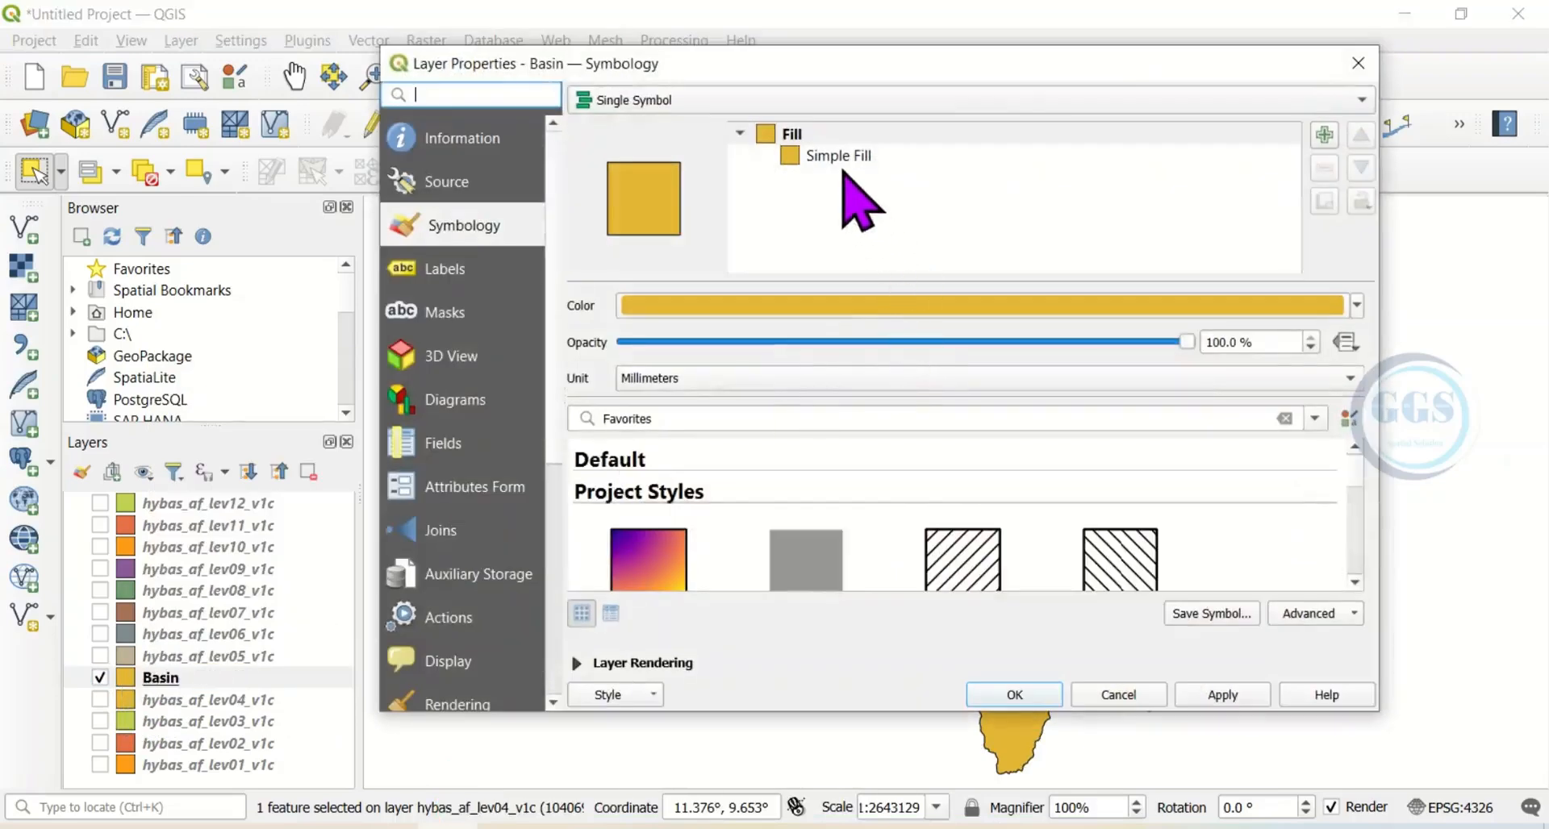
left_click(841, 158)
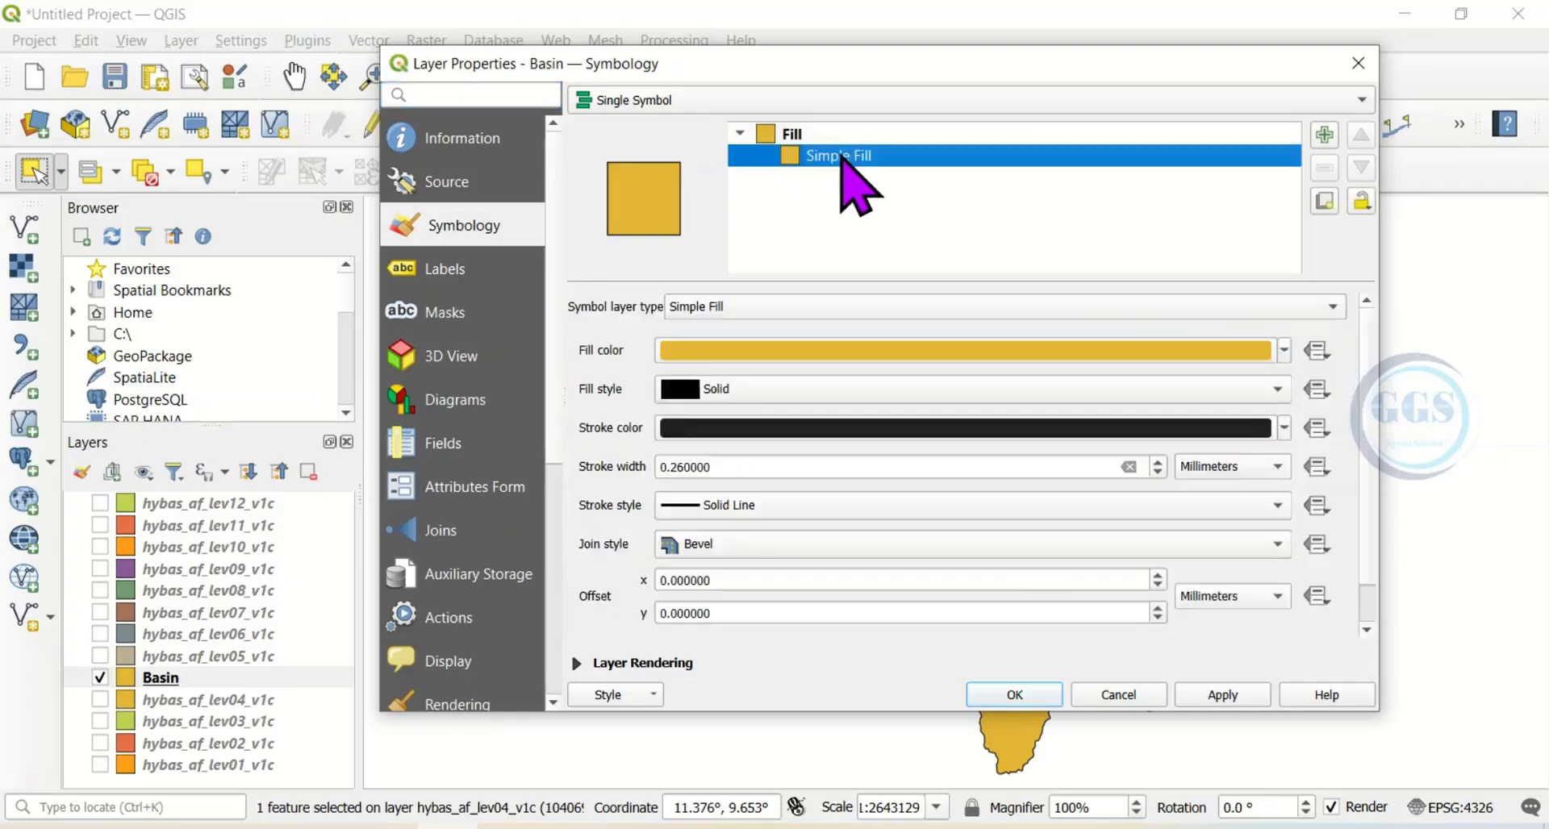
left_click(1331, 308)
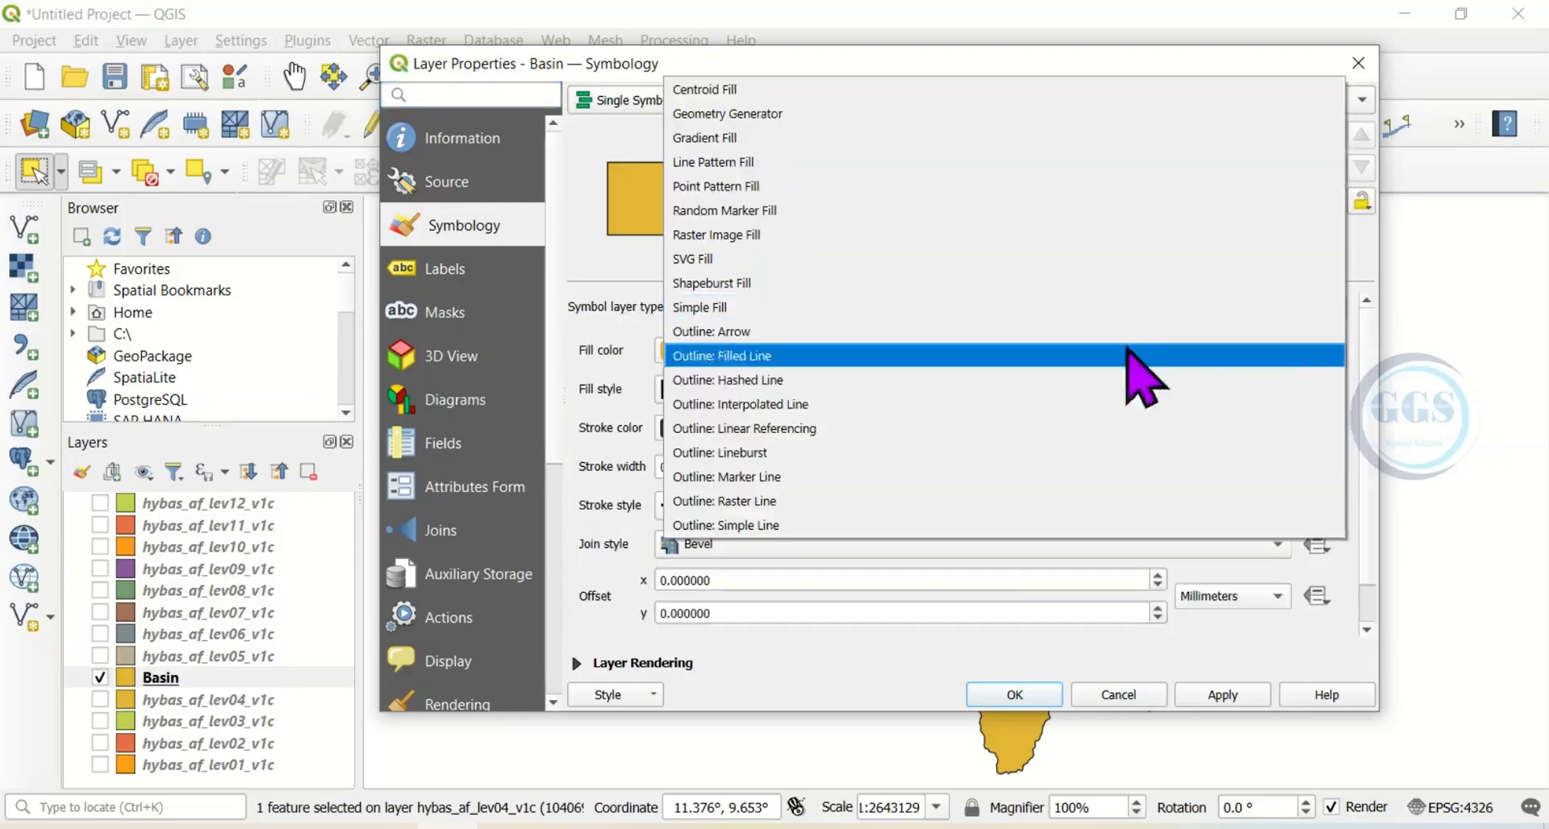
left_click(746, 525)
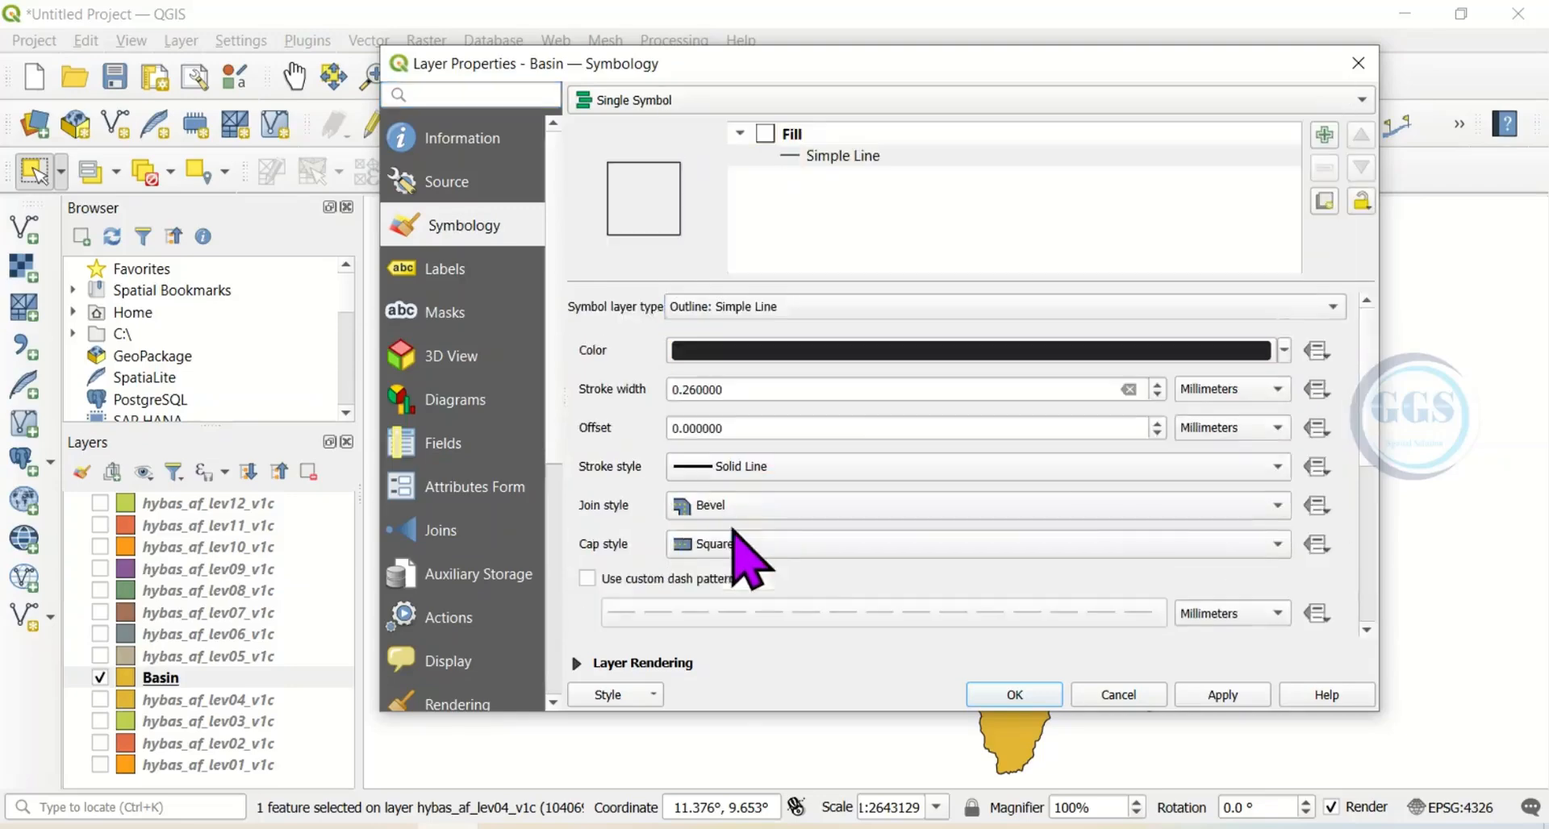
triple_click(1158, 385)
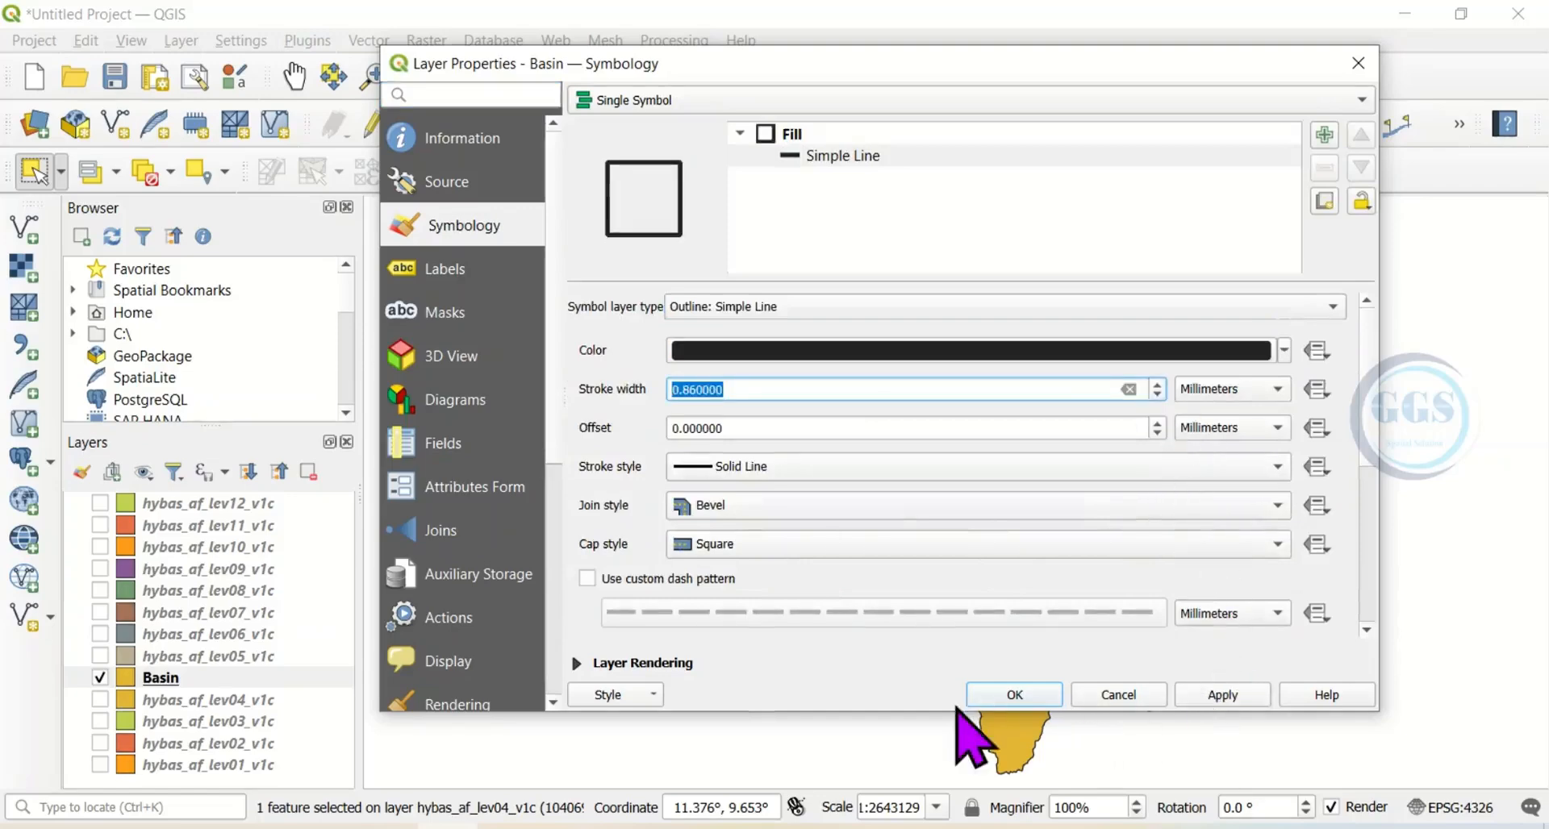
left_click(1000, 696)
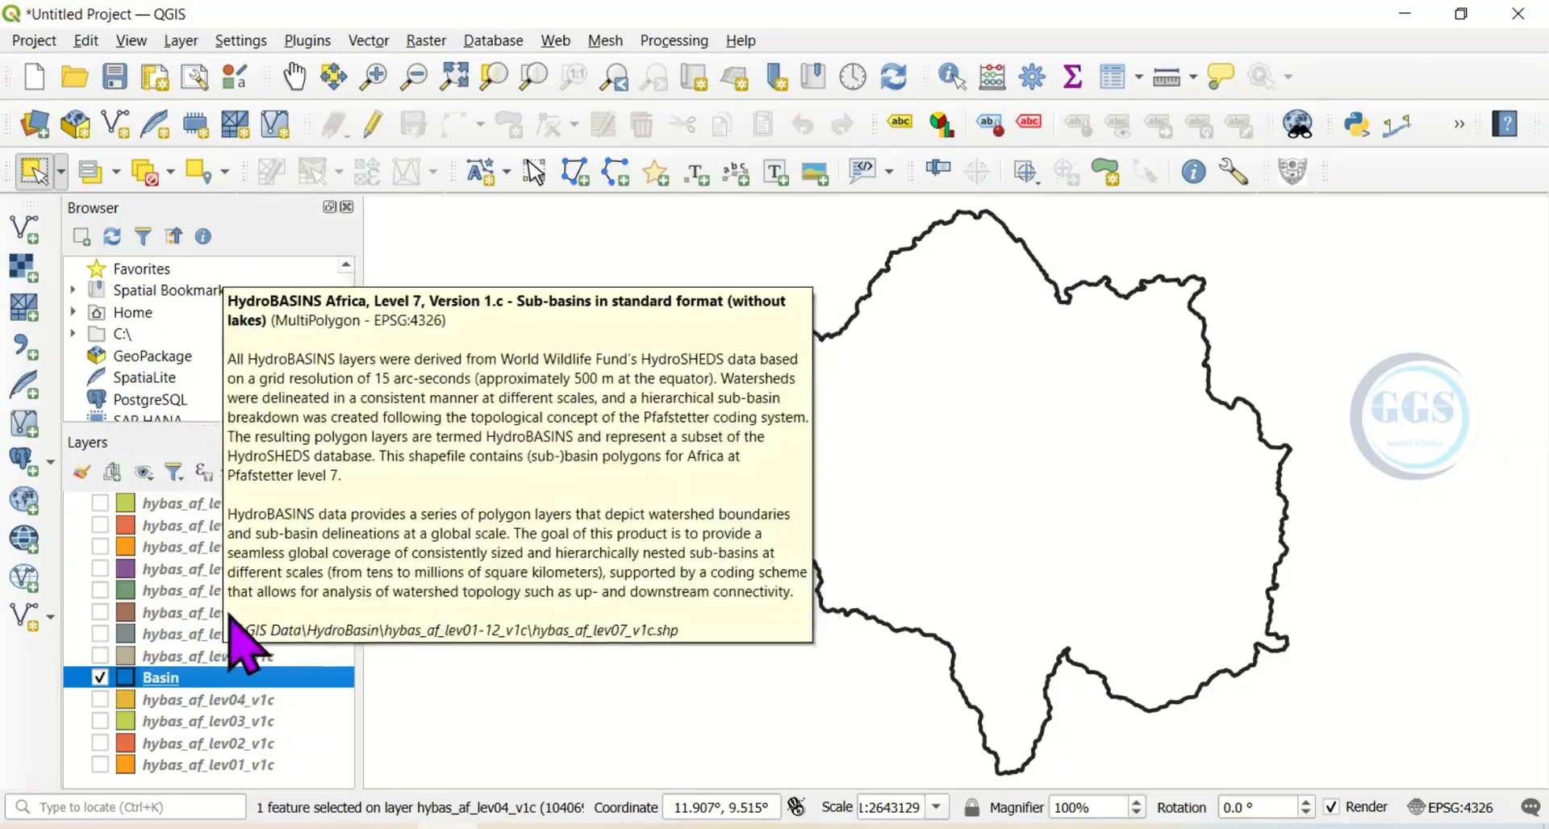
Place the Basin layer above hybas_af_lev07_v1c and view the level 07 and level 06 sub-basins within its outline in turn, hiding each again.
left_click(101, 613)
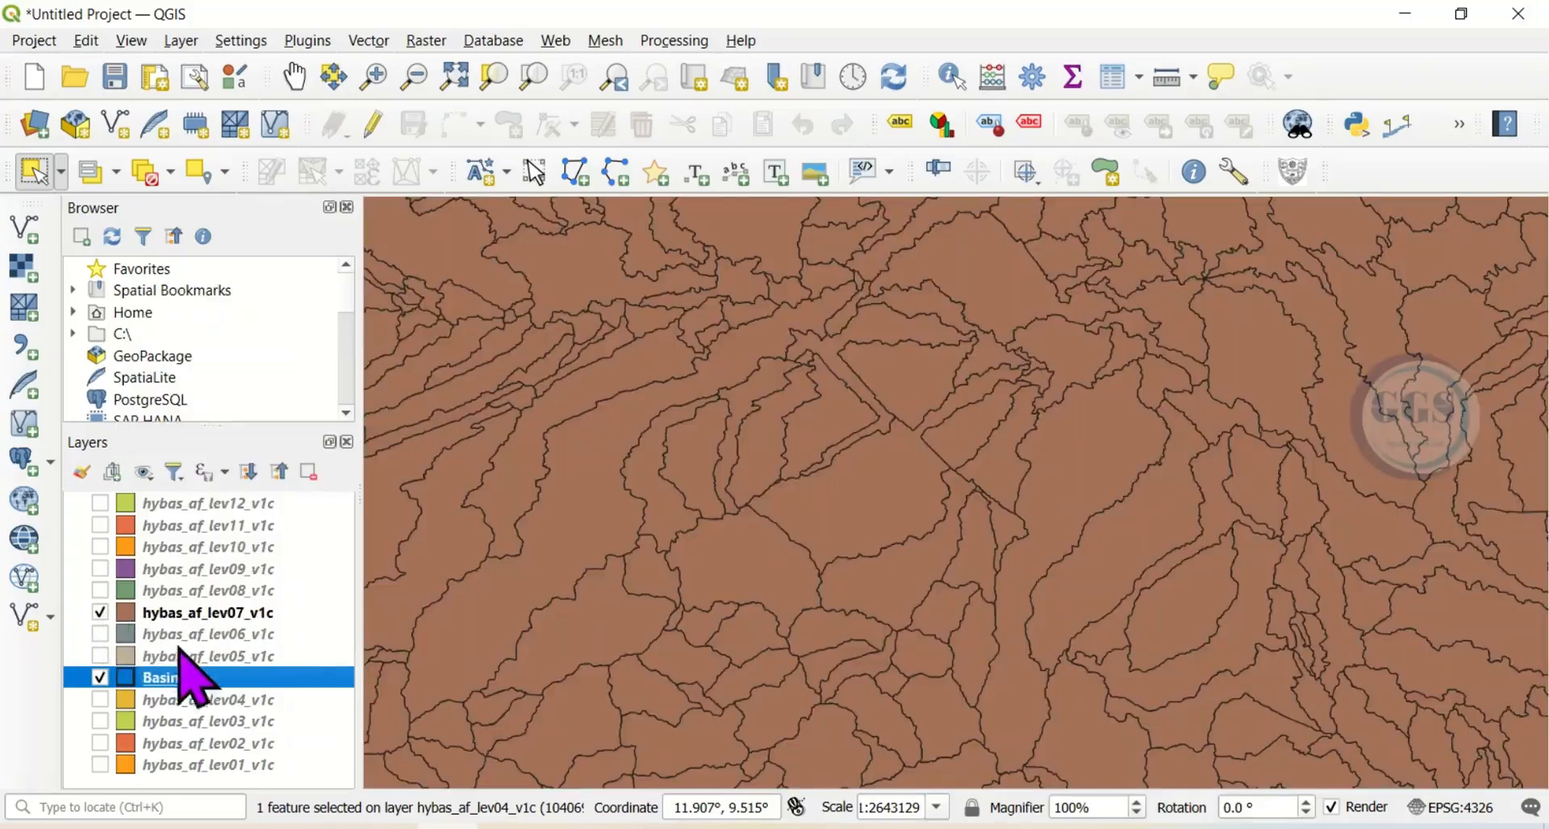
left_click_drag(183, 682, 181, 610)
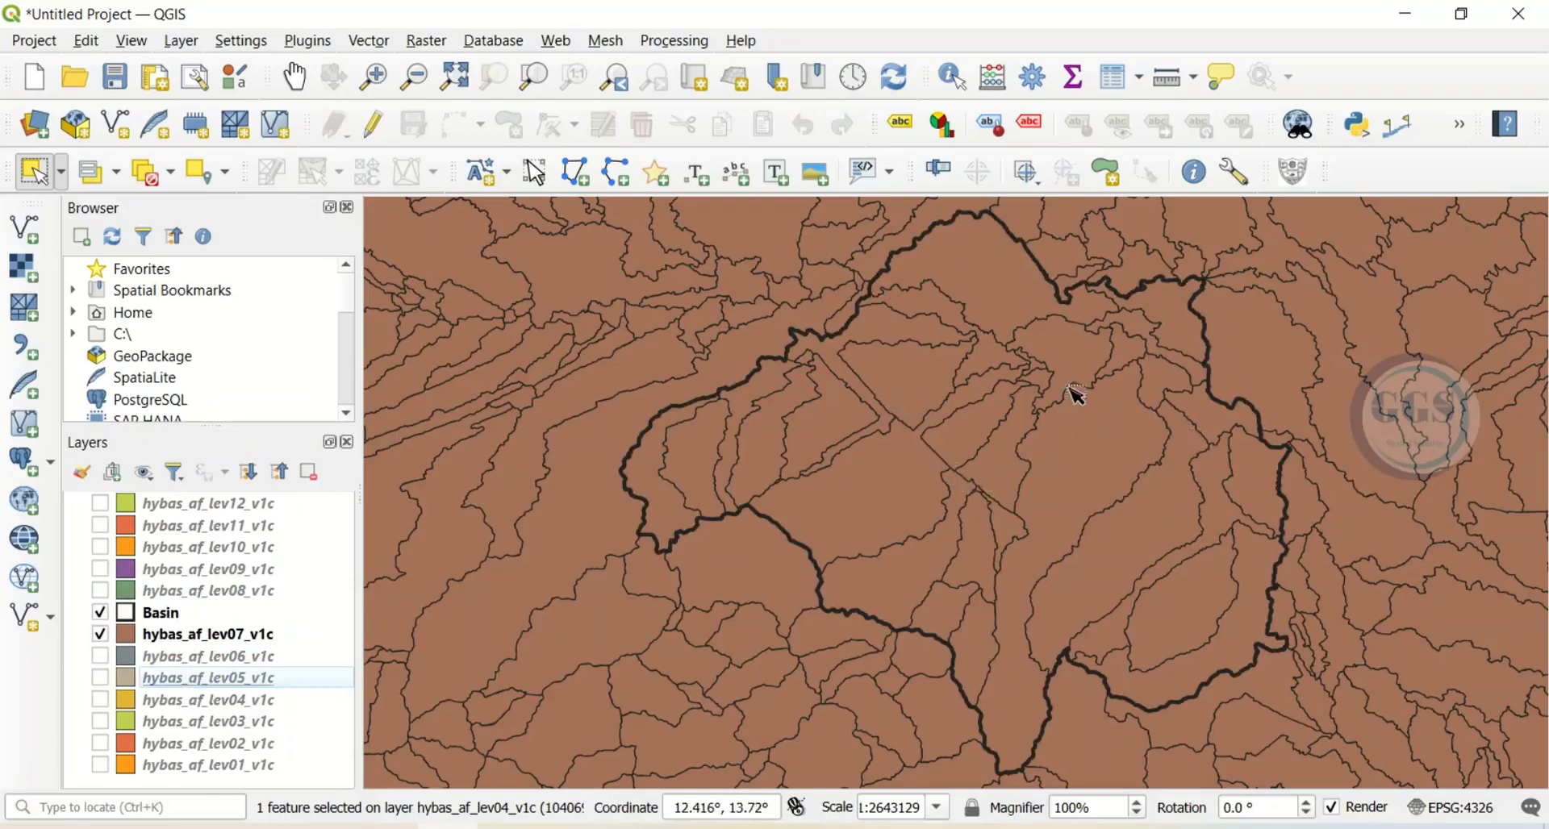
left_click(100, 634)
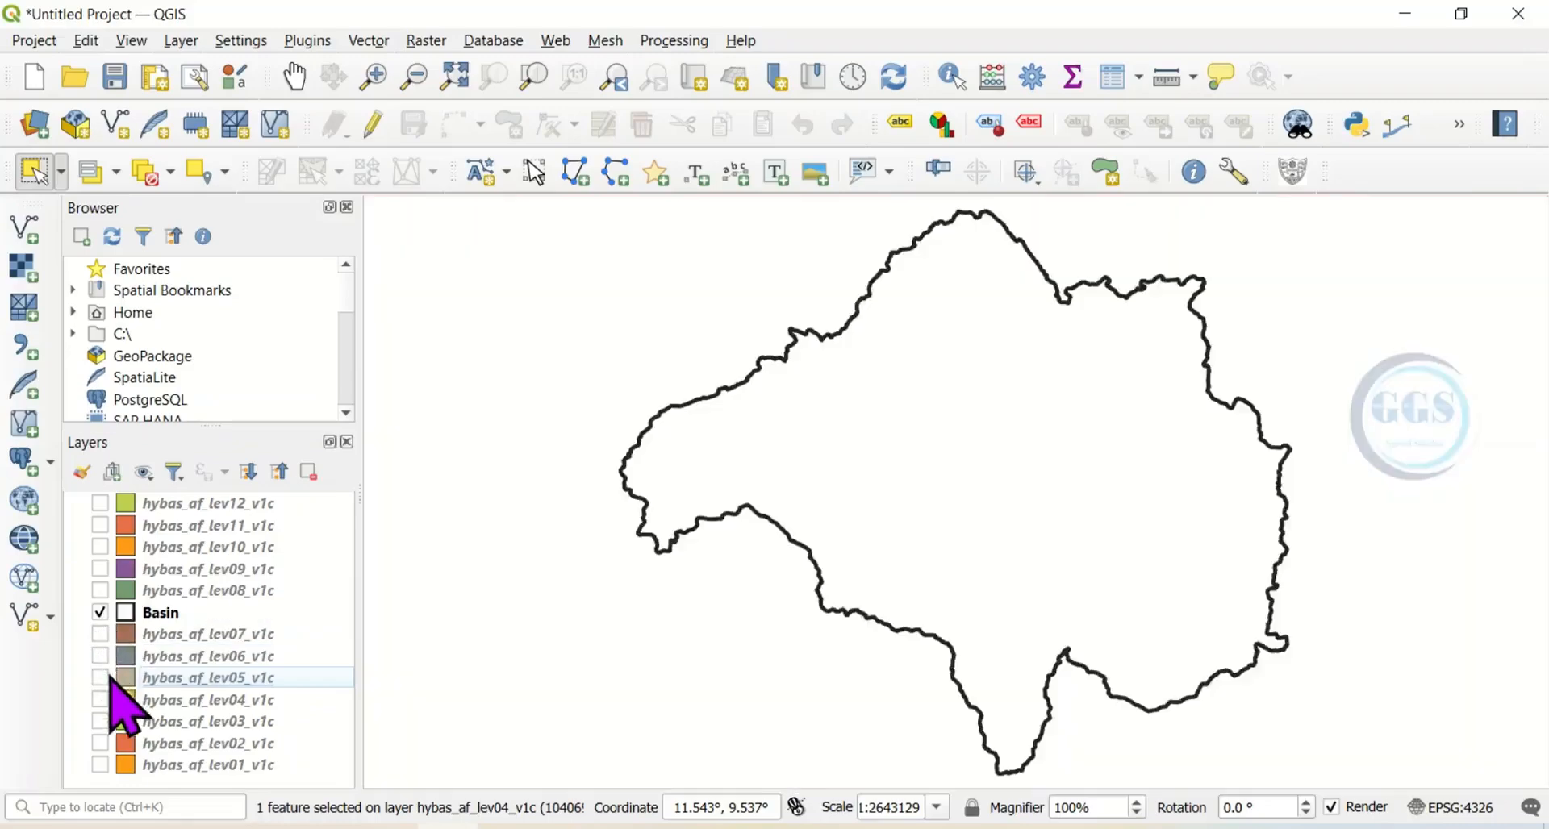
left_click(100, 656)
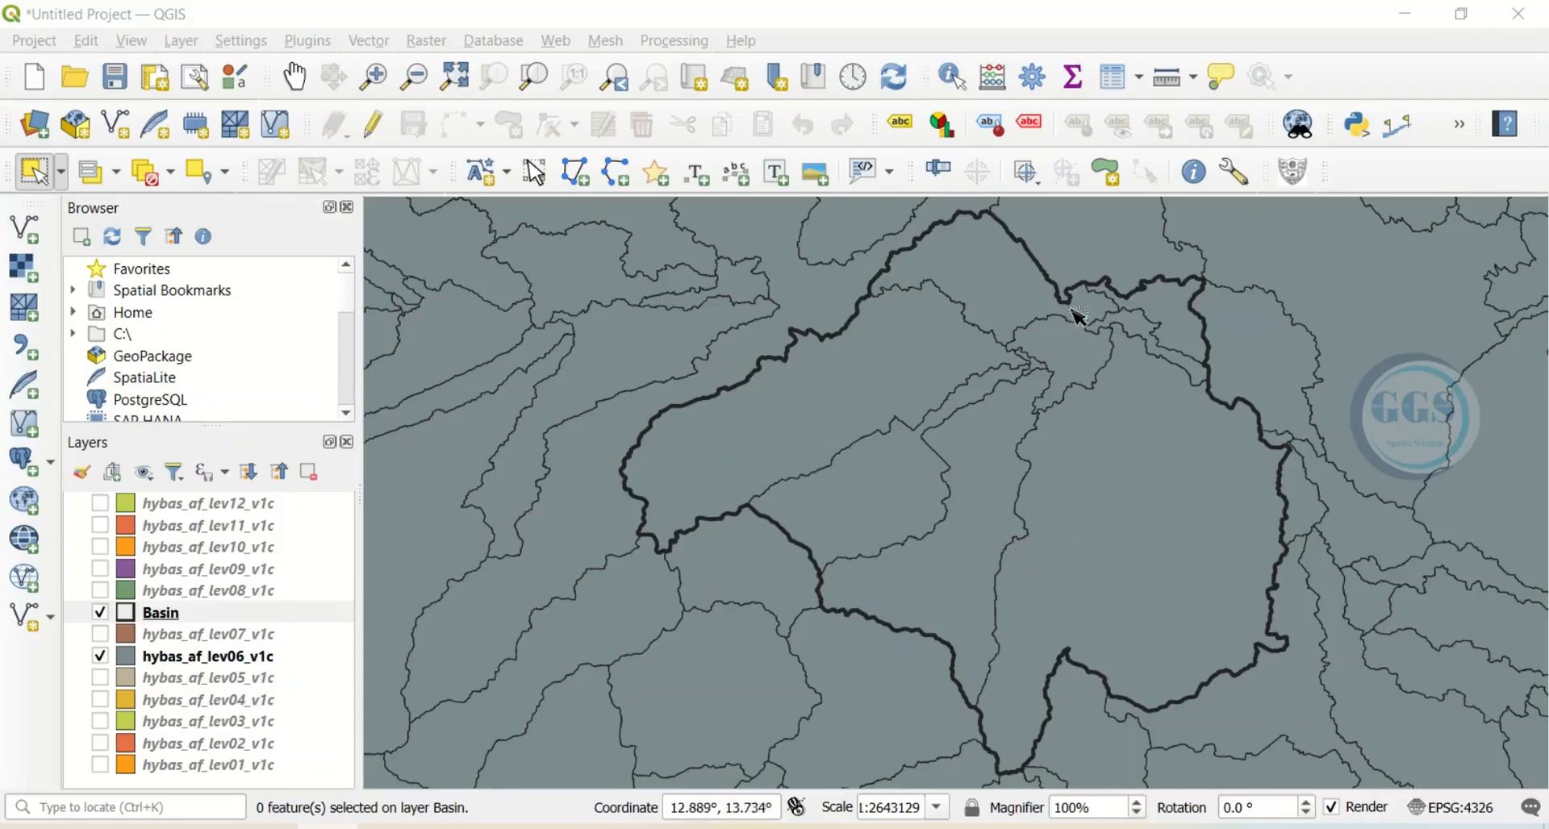
left_click(101, 656)
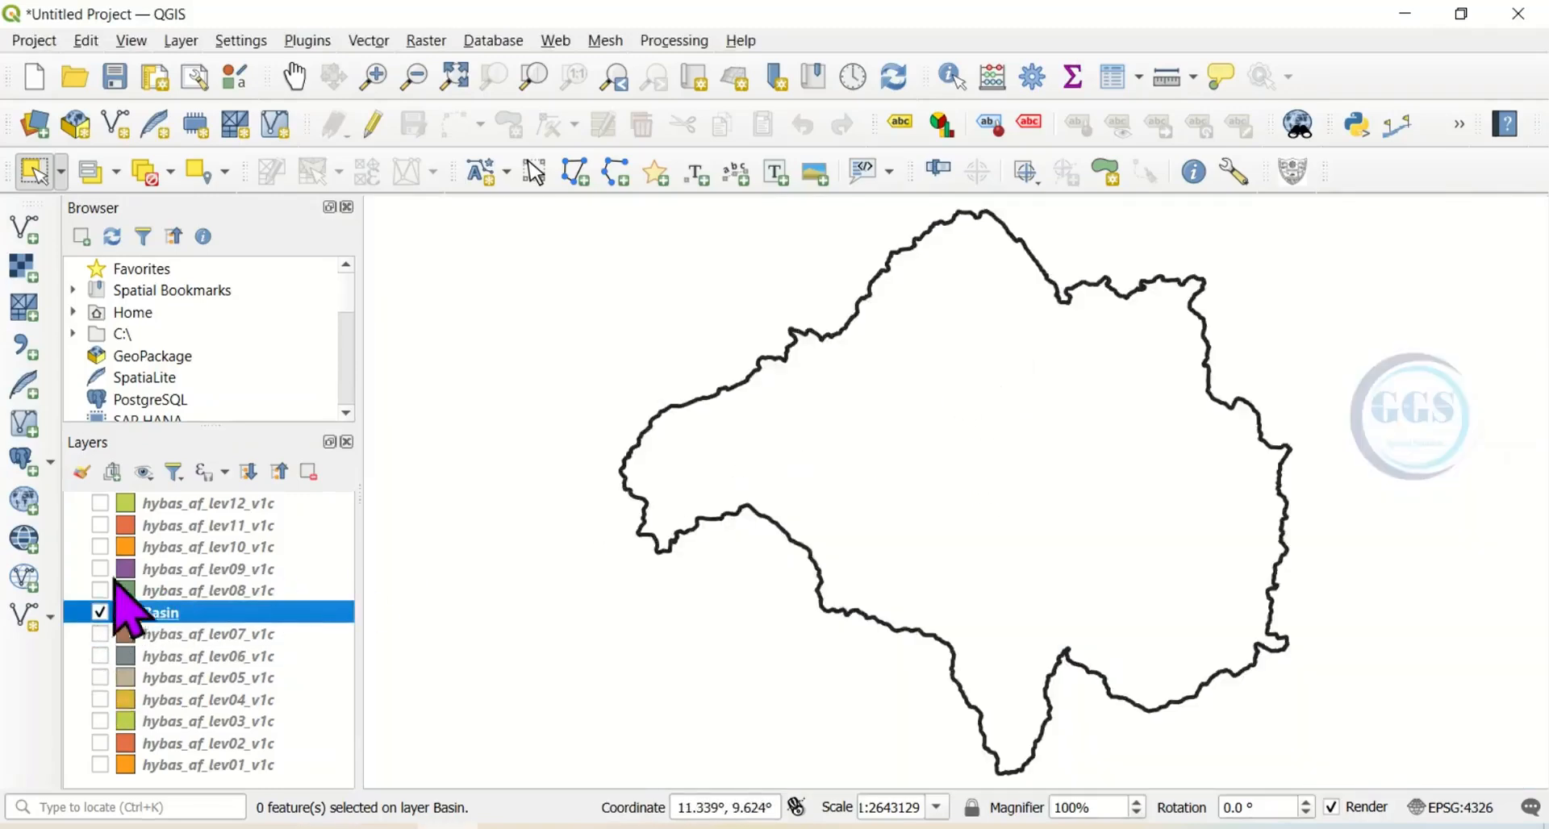
Add the vector layer HydroRIVERS_v10.shp from C:\GIS Data\HydroBasin\HydroRIVERS_v10_shp\HydroRIVERS_v10_shp to the map.
left_click(34, 218)
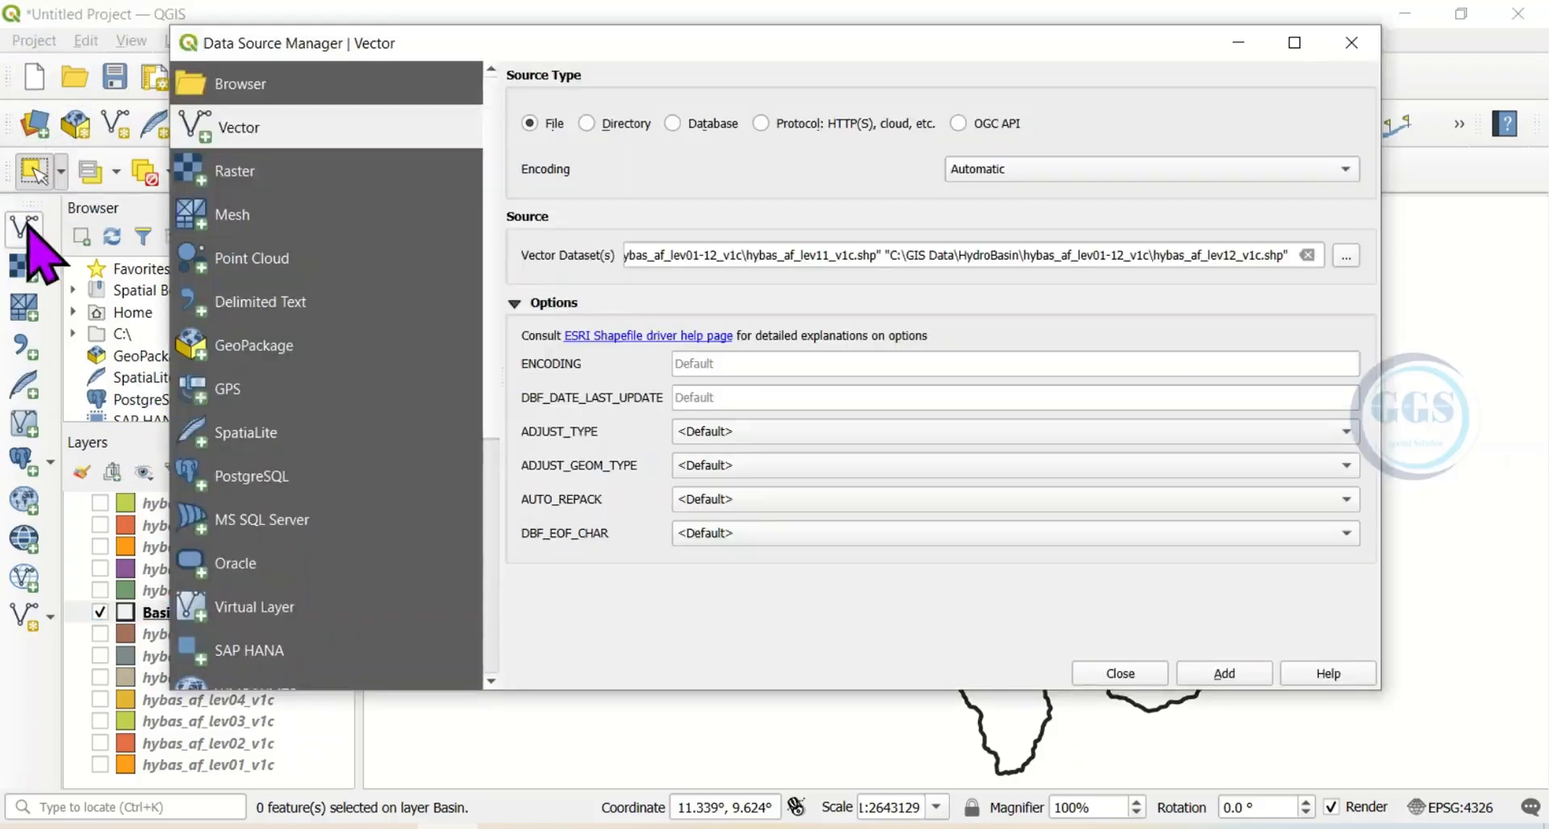
left_click(1345, 256)
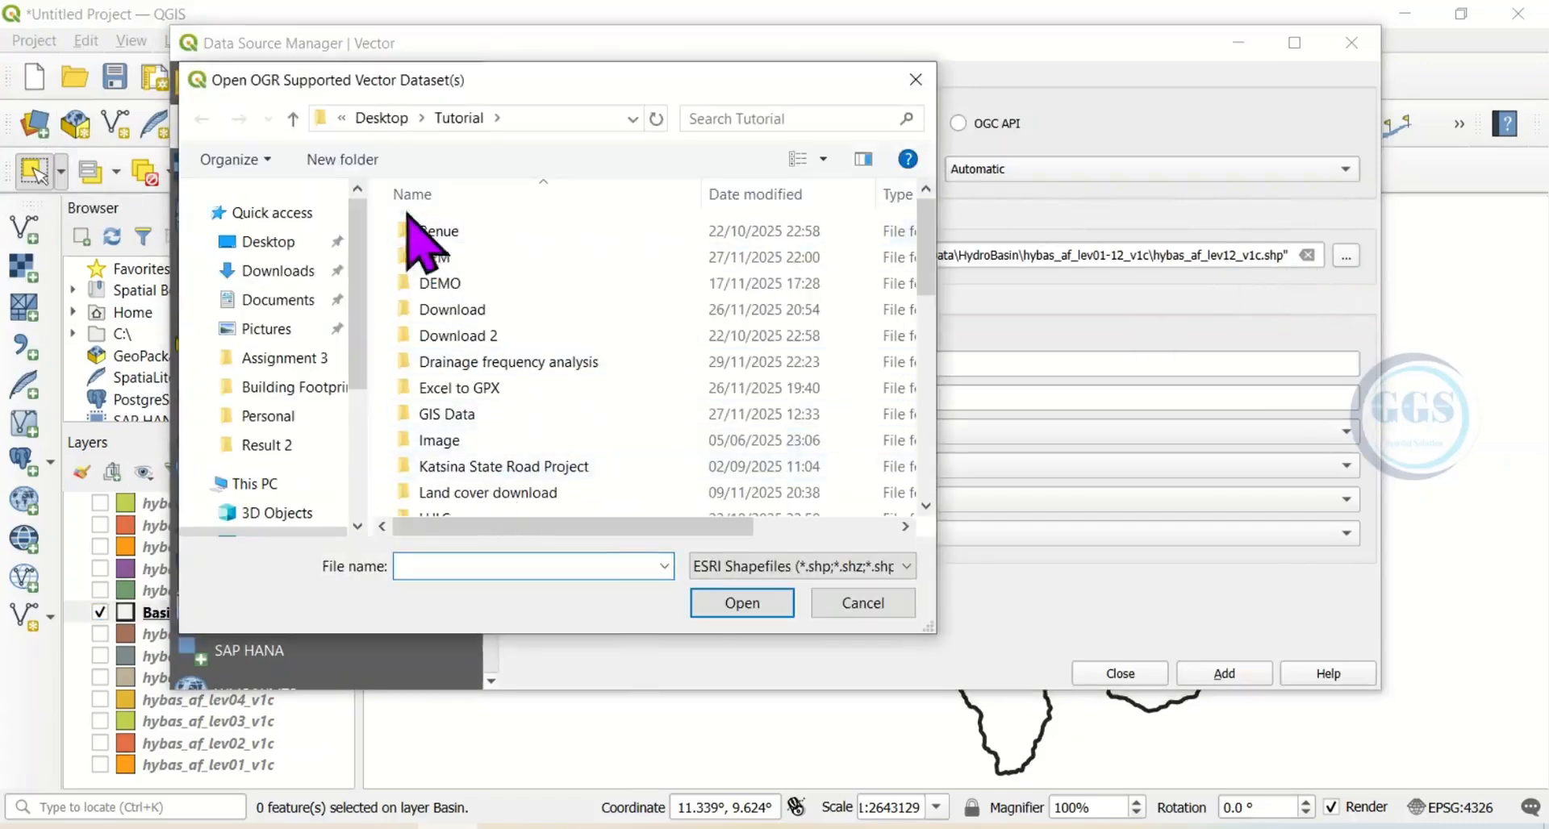
double_click(447, 413)
double_click(475, 494)
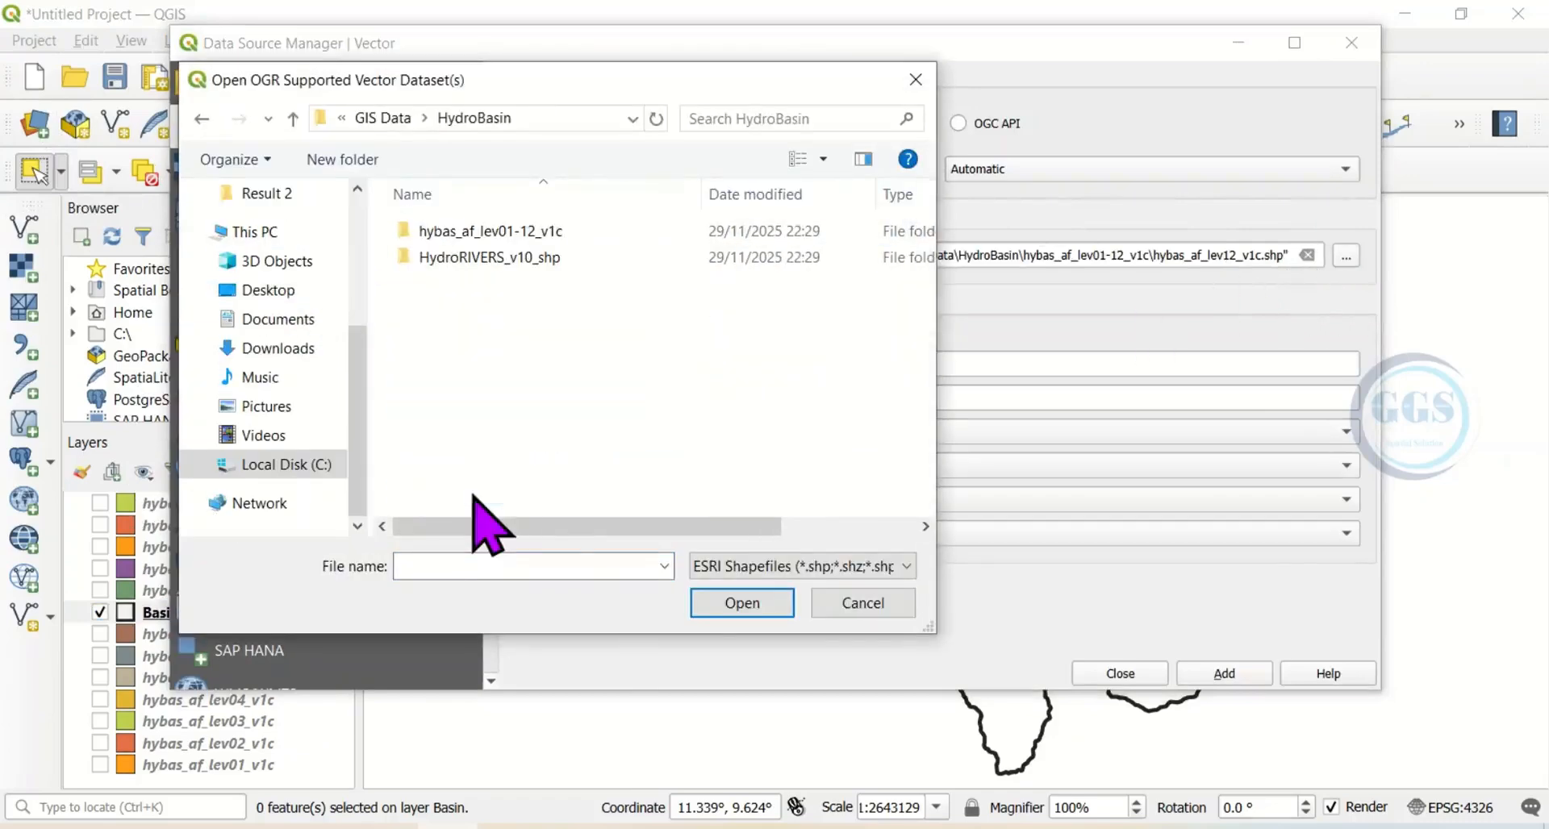
double_click(502, 258)
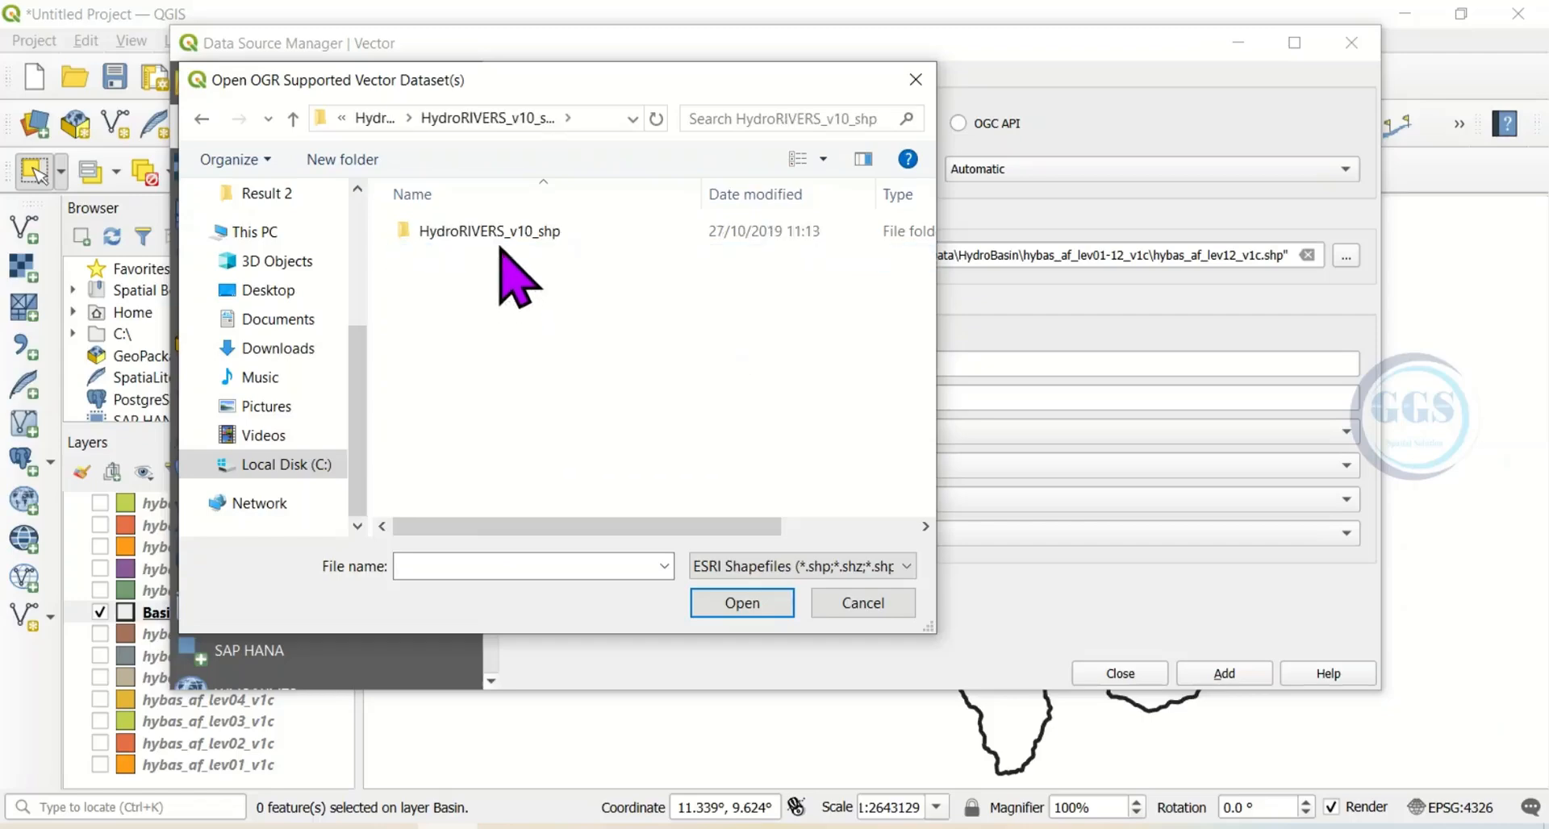
left_click(494, 234)
double_click(495, 234)
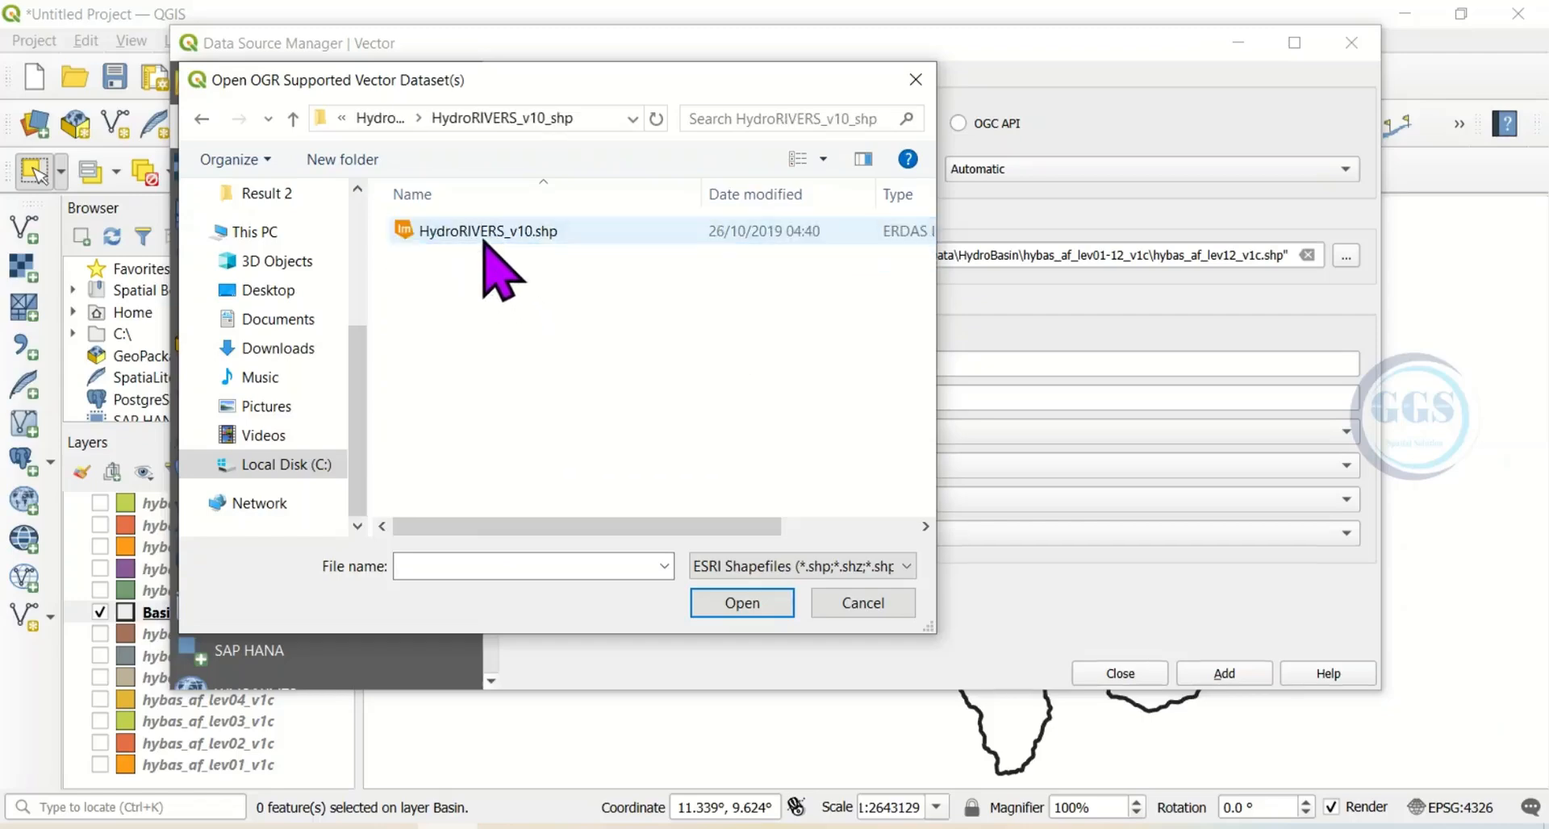
left_click(486, 232)
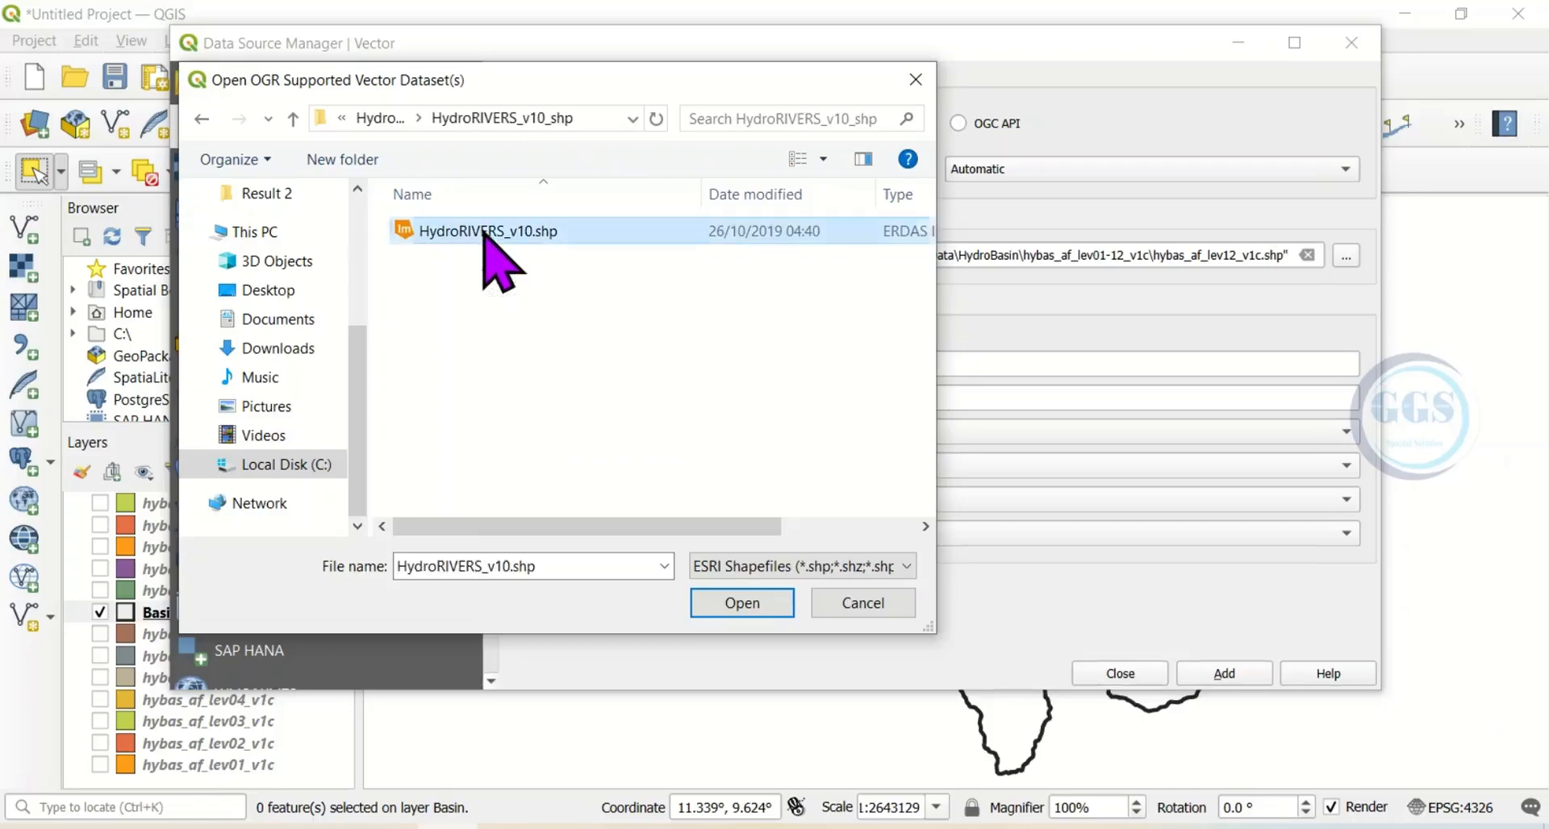
left_click(756, 602)
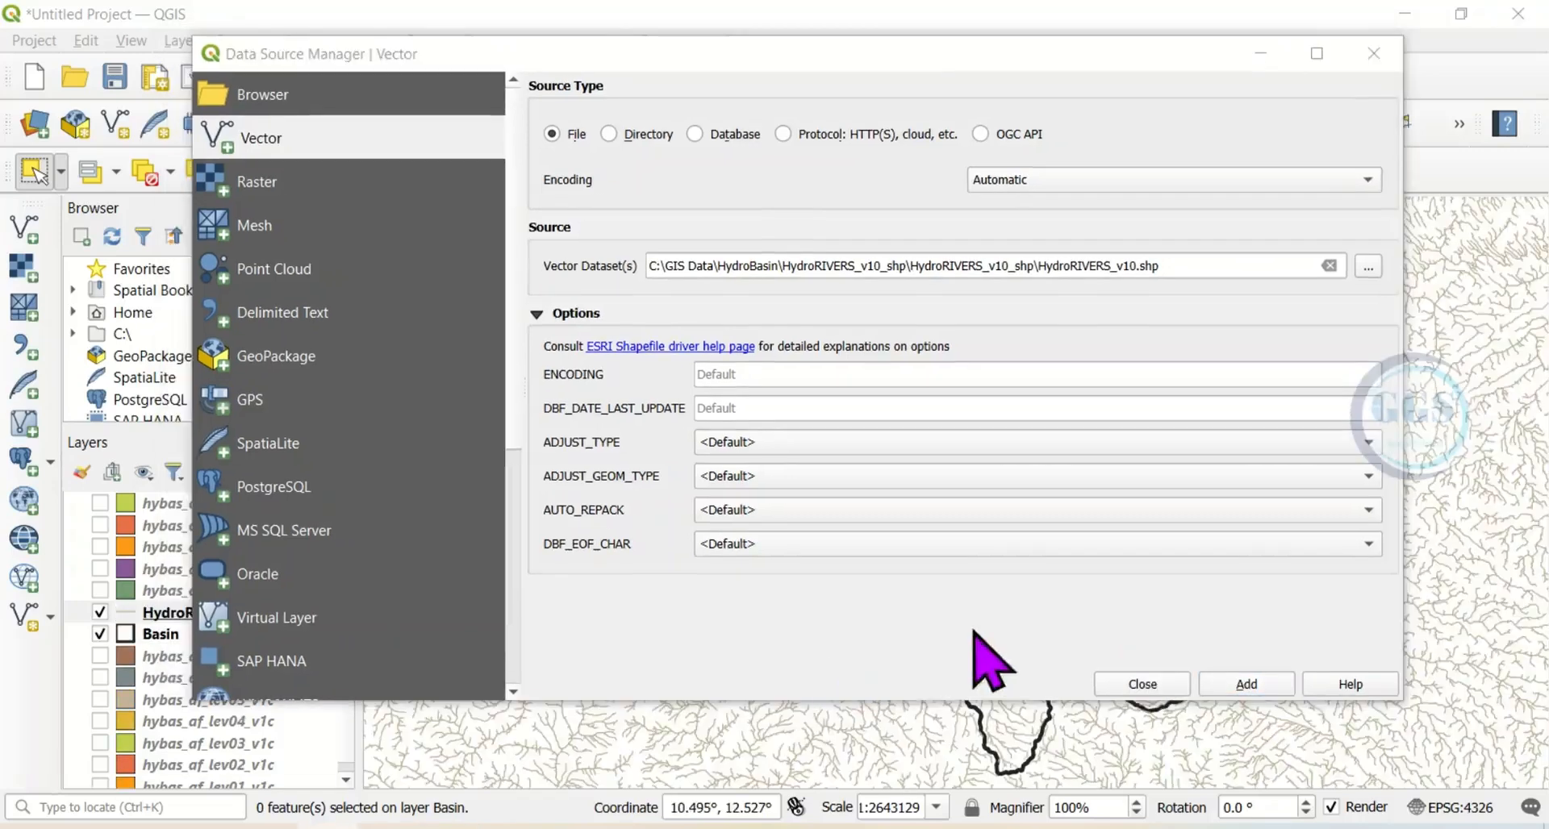
left_click(1142, 684)
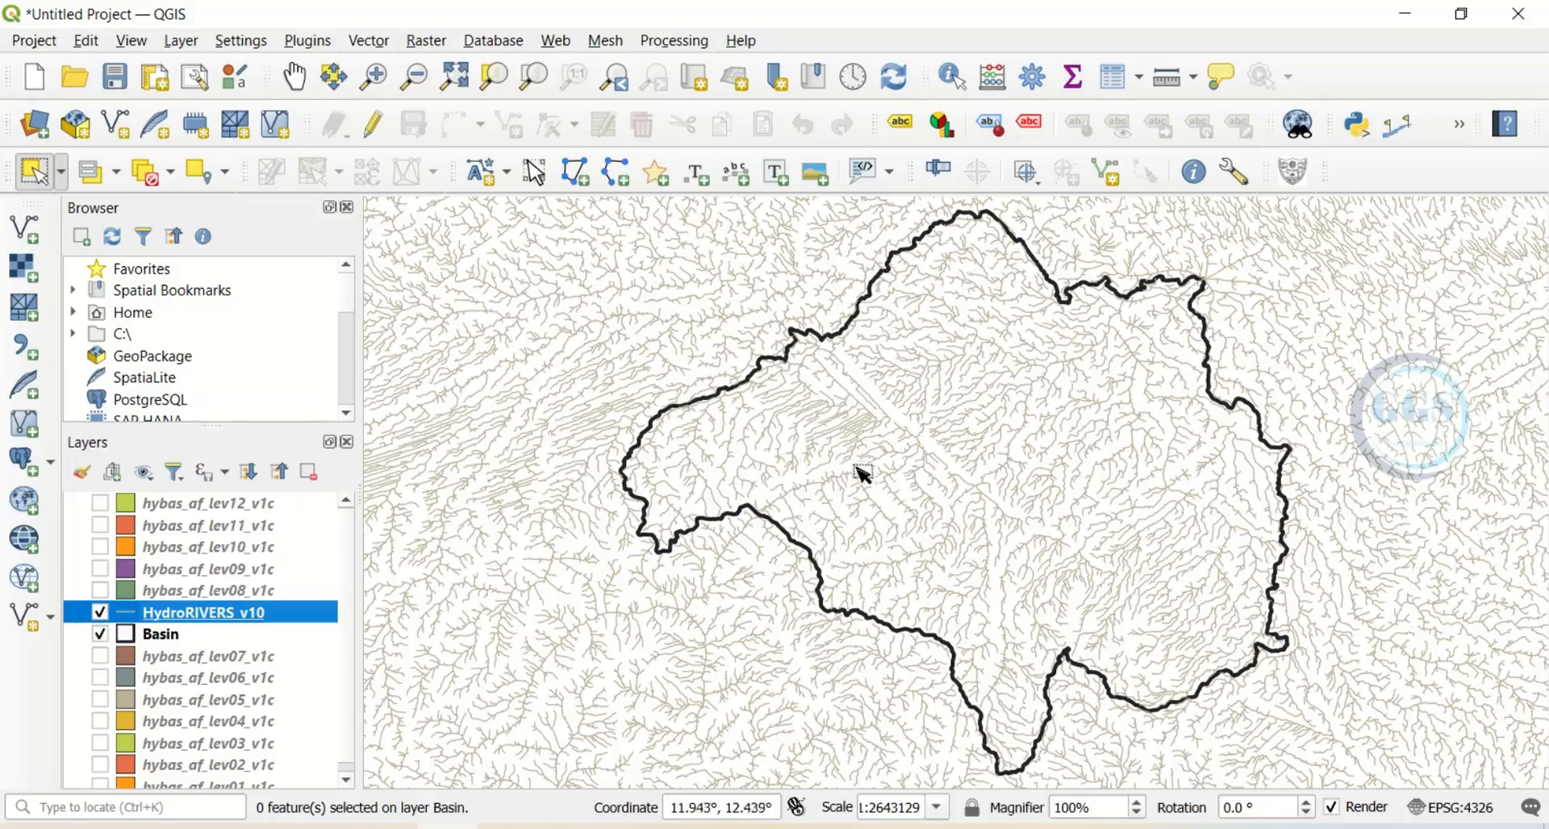
Clip HydroRIVERS_v10 to the Basin overlay layer as a temporary layer, and hide the original HydroRIVERS_v10 layer.
left_click(359, 41)
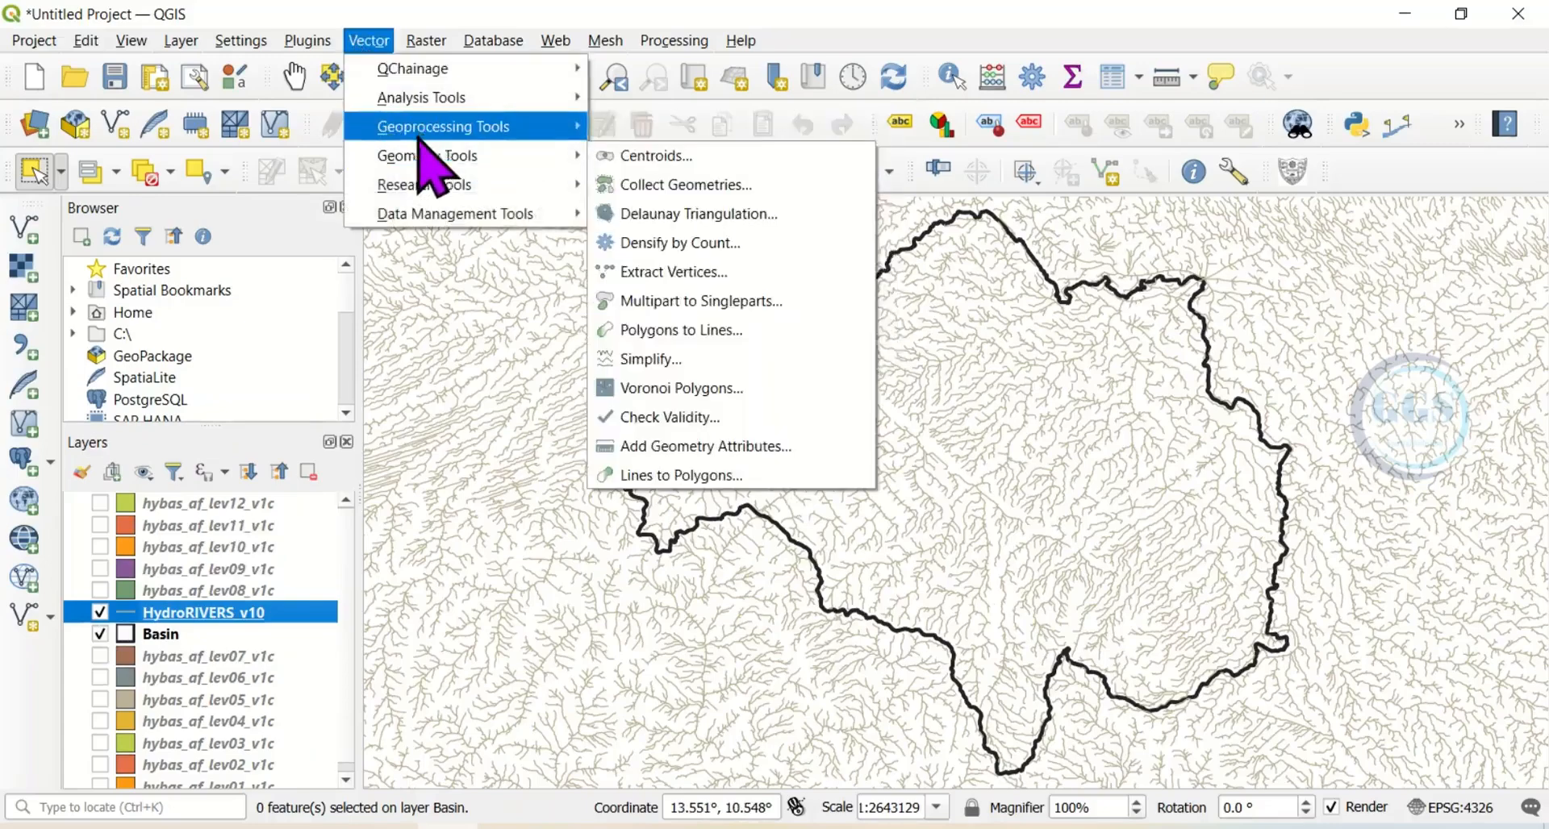
mouse_move(425, 133)
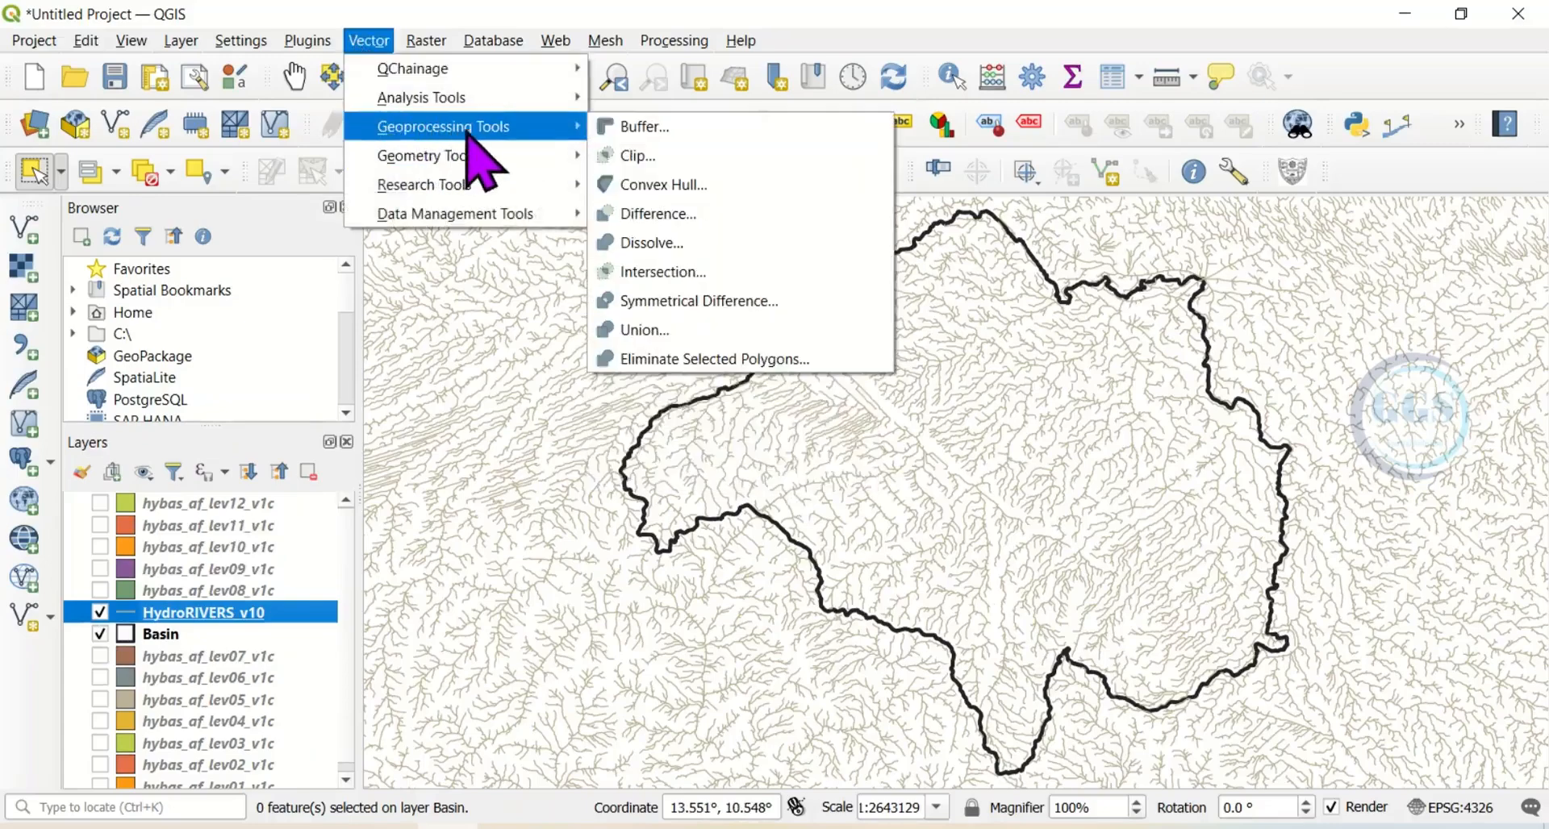
left_click(640, 190)
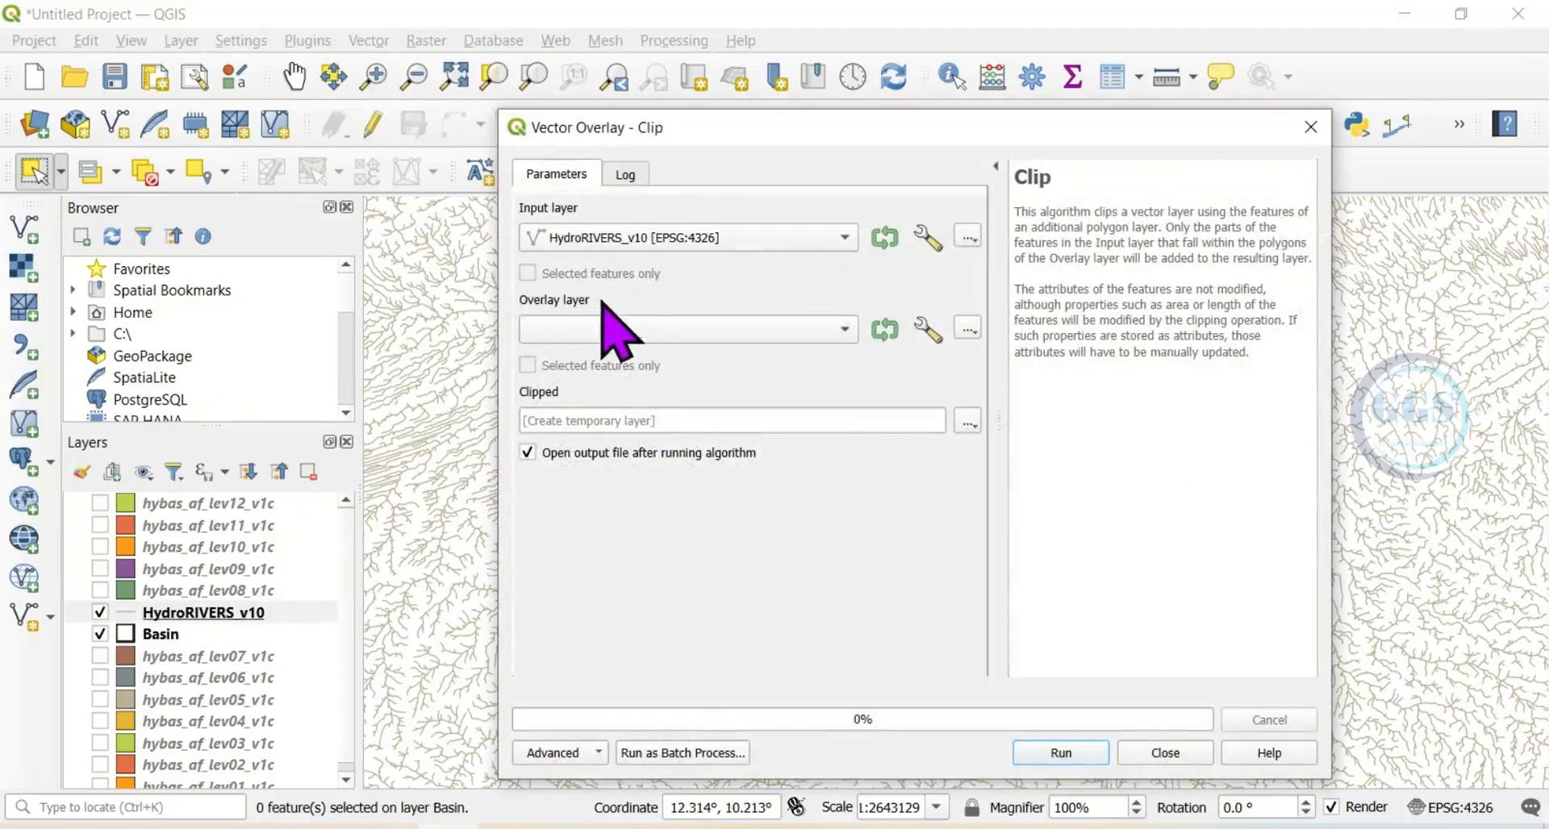
left_click(843, 330)
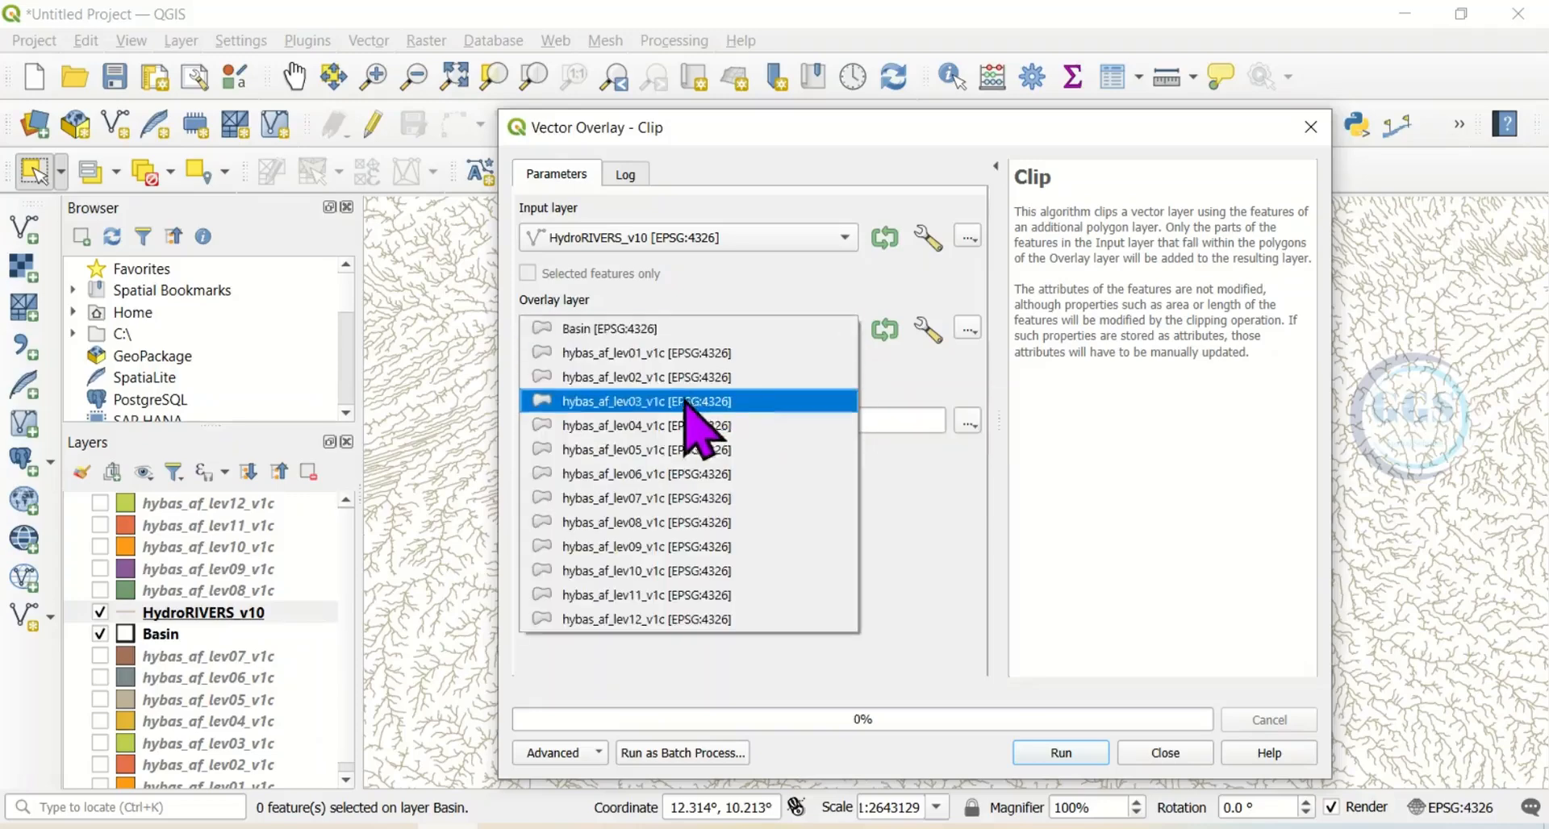
left_click(584, 330)
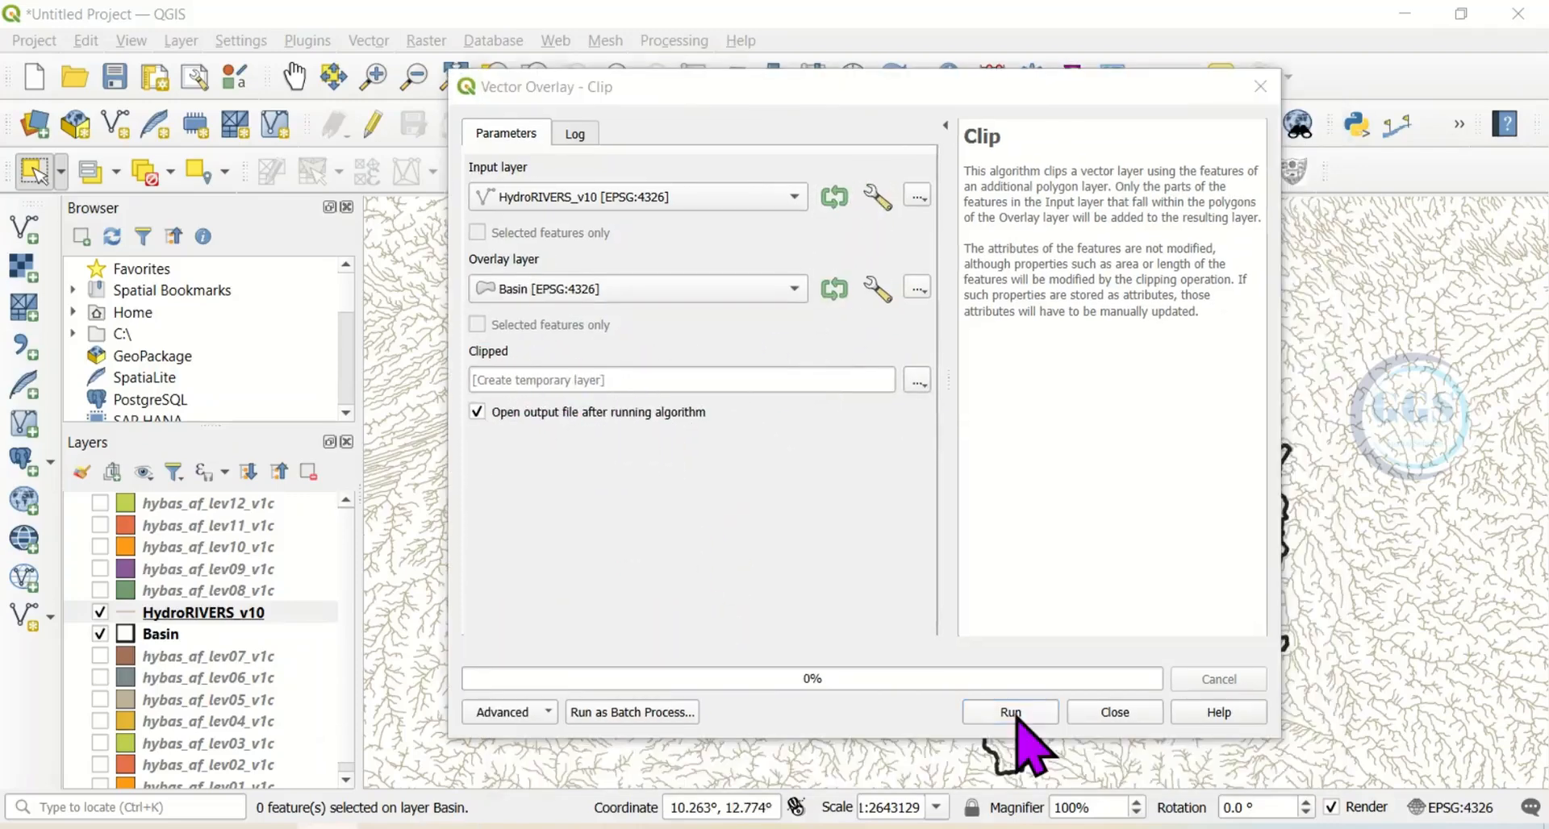
left_click(1015, 718)
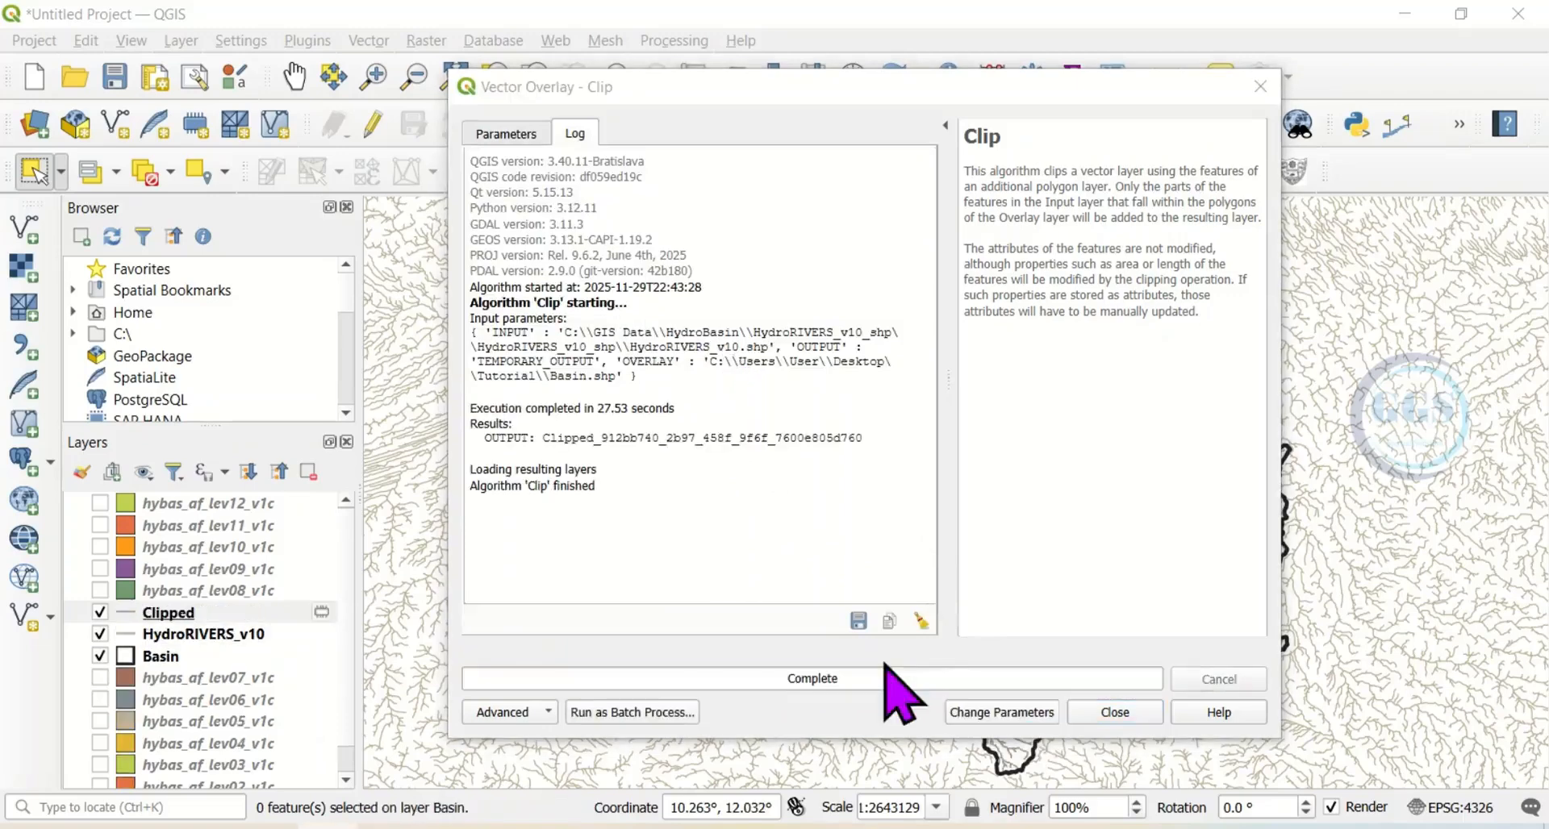
left_click(1109, 712)
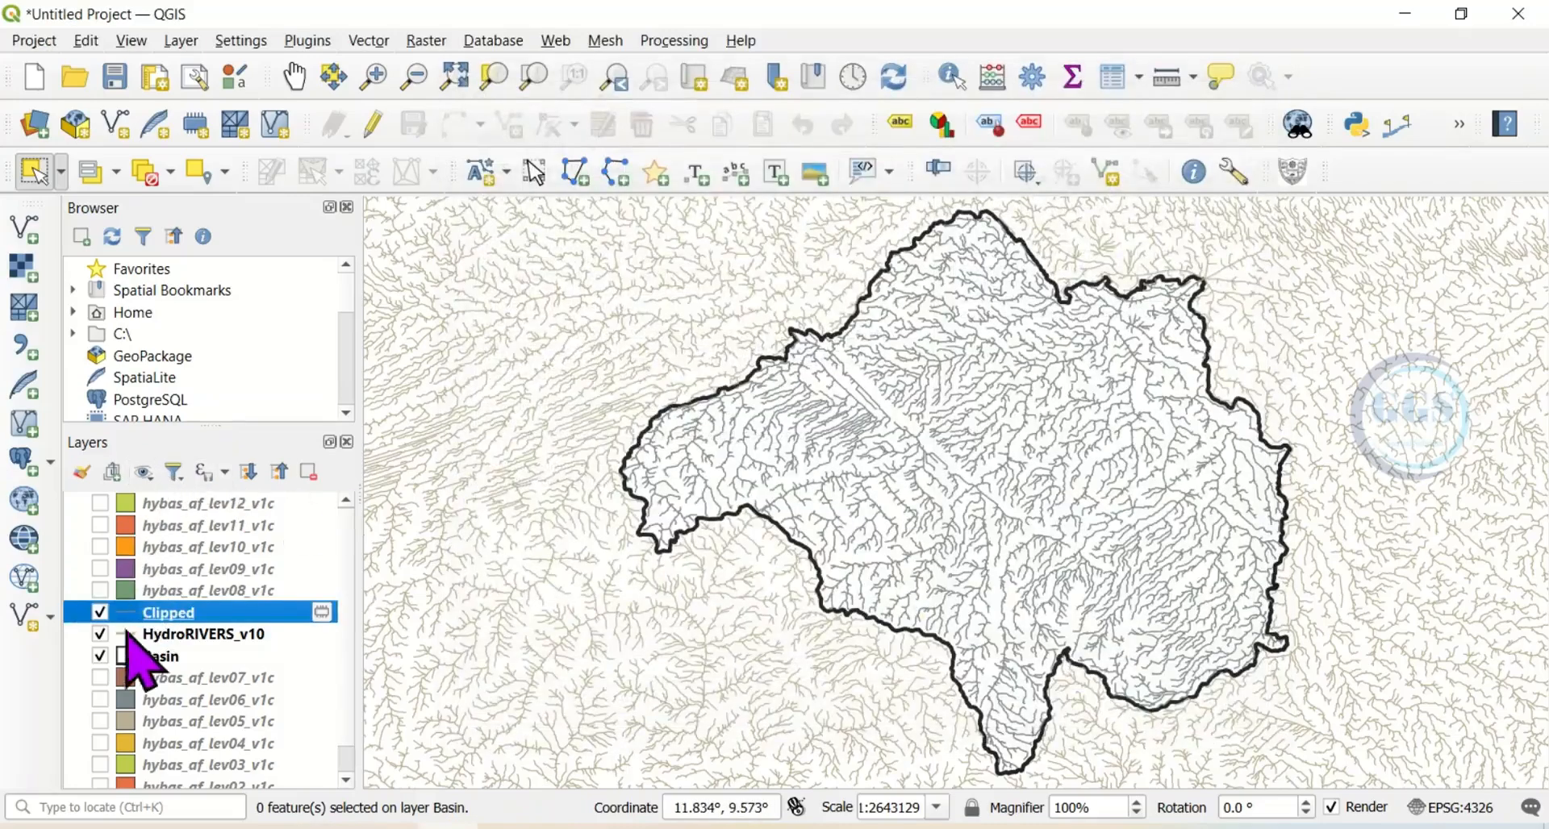
left_click(100, 635)
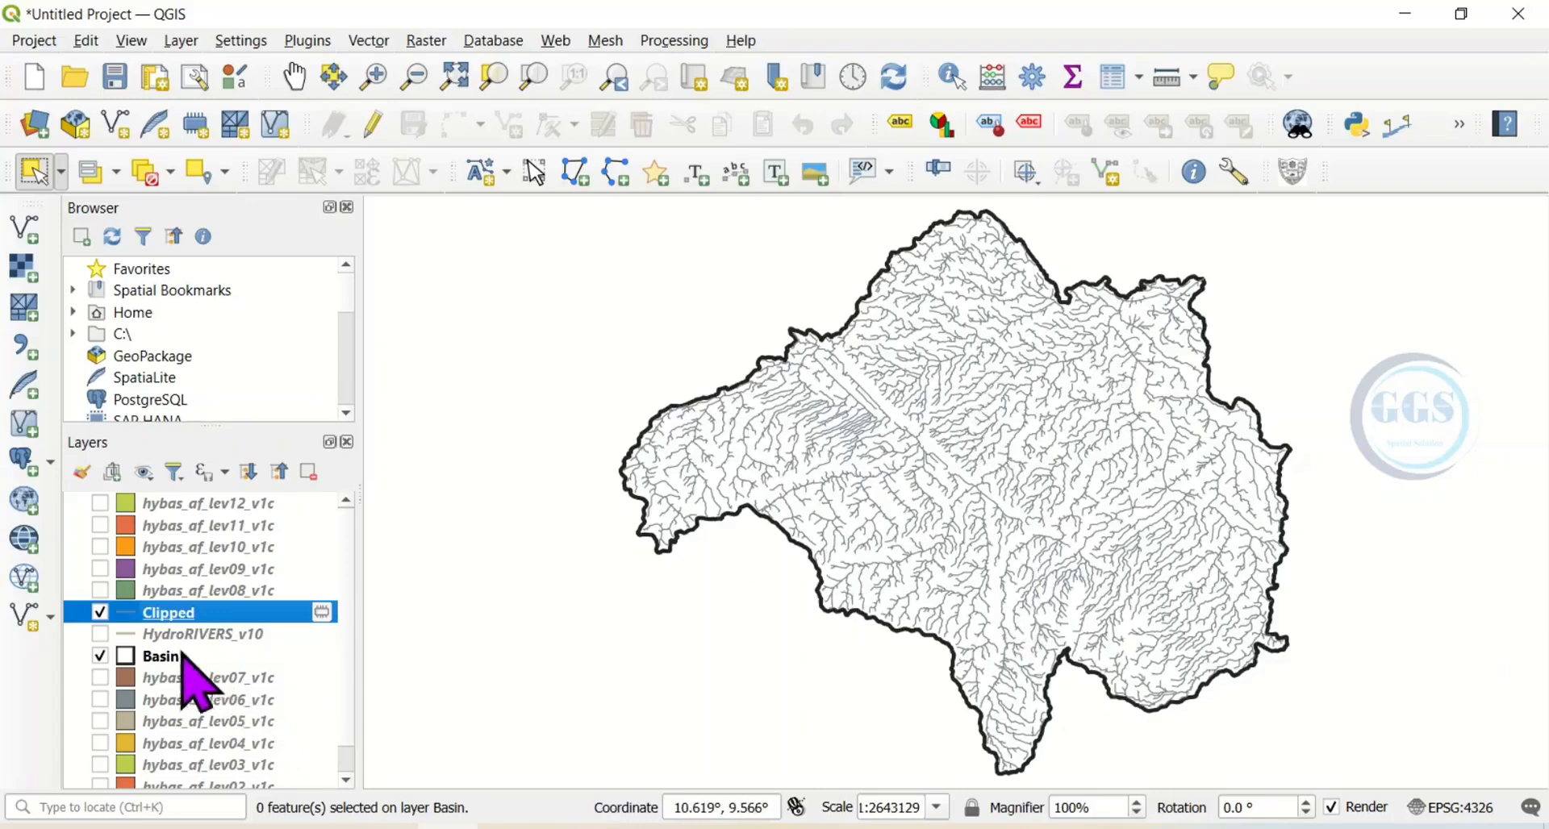
mouse_move(180, 655)
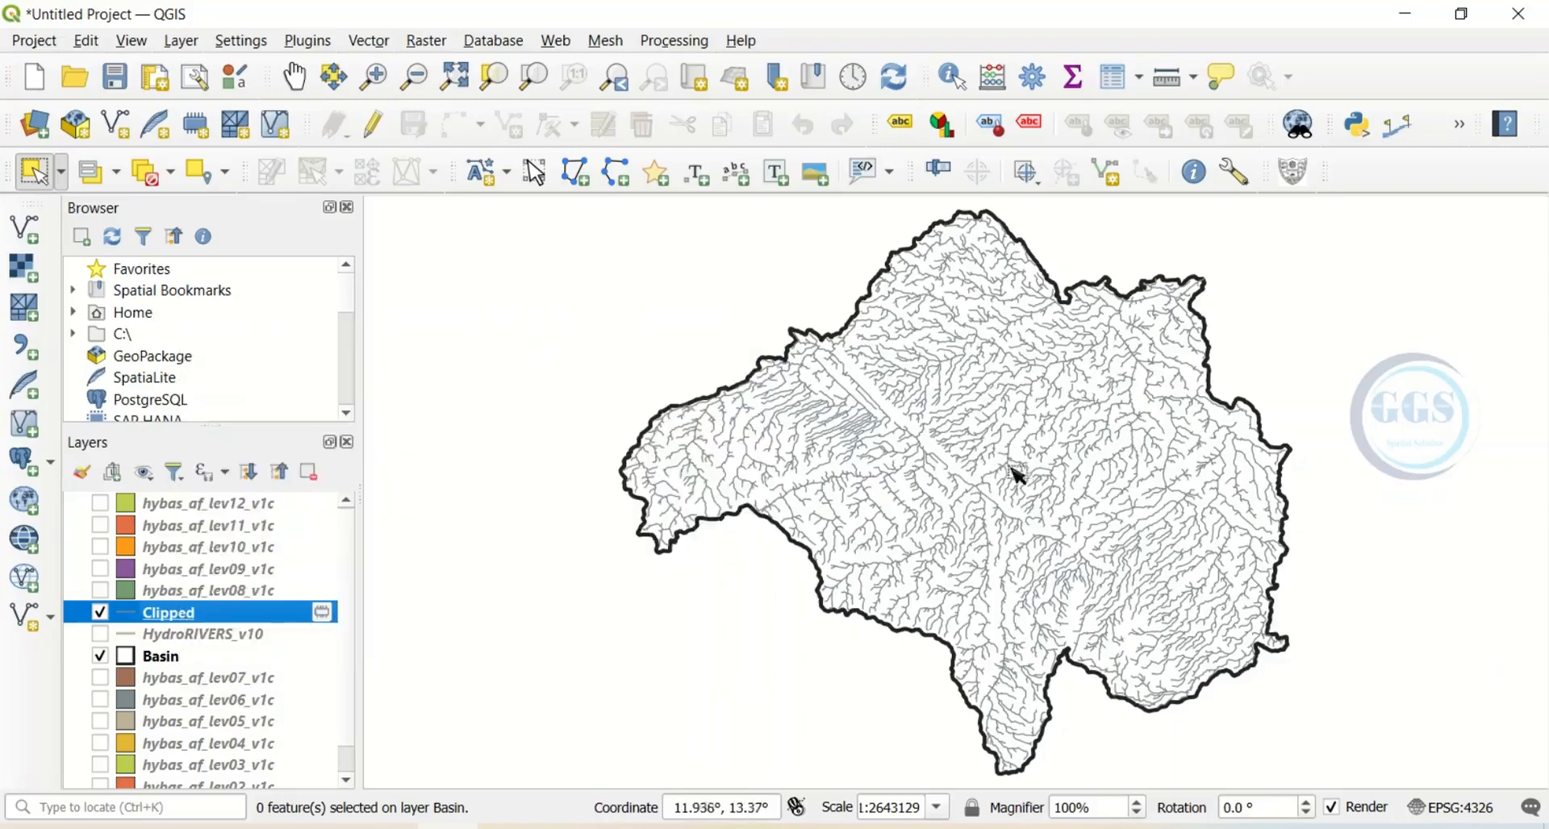